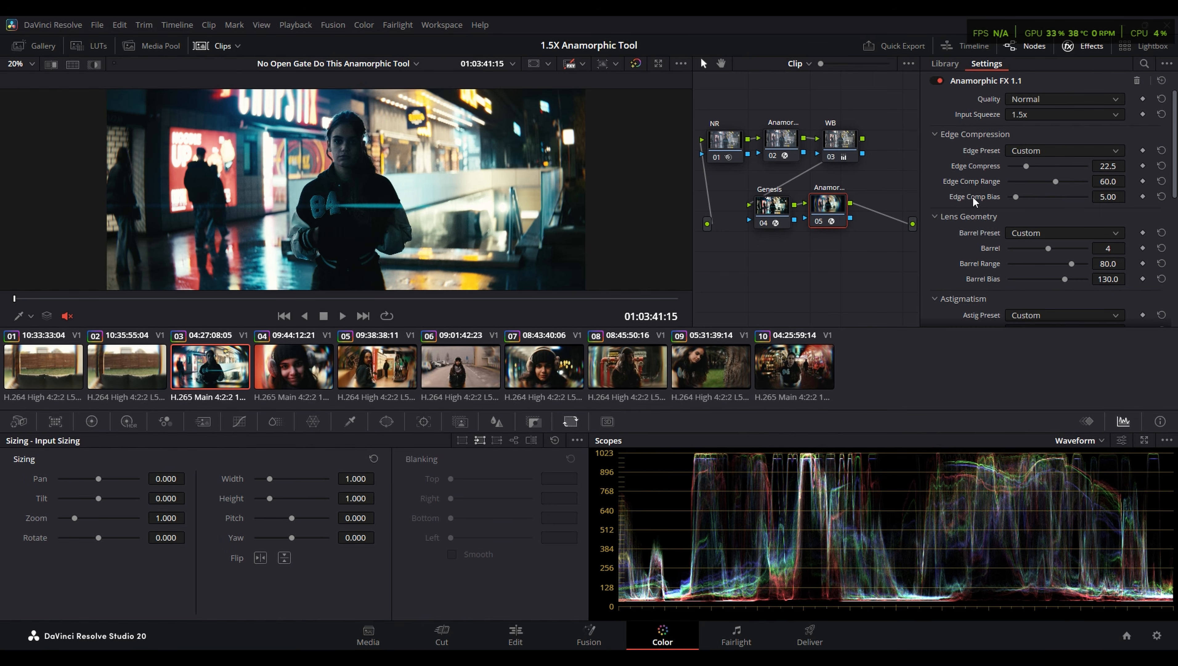
- Review the Image Scaling and Master Settings pages of the project settings, and close them without saving
{"action": "left_click", "coordinate": [1158, 637]}
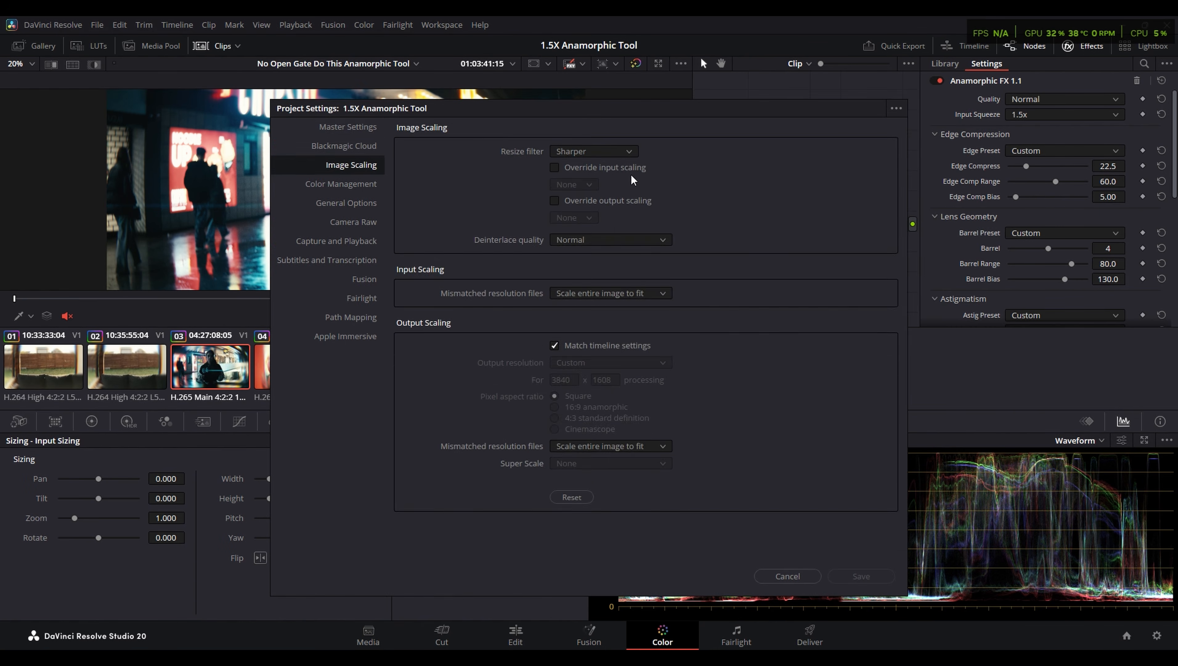
{"action": "left_click", "coordinate": [335, 128]}
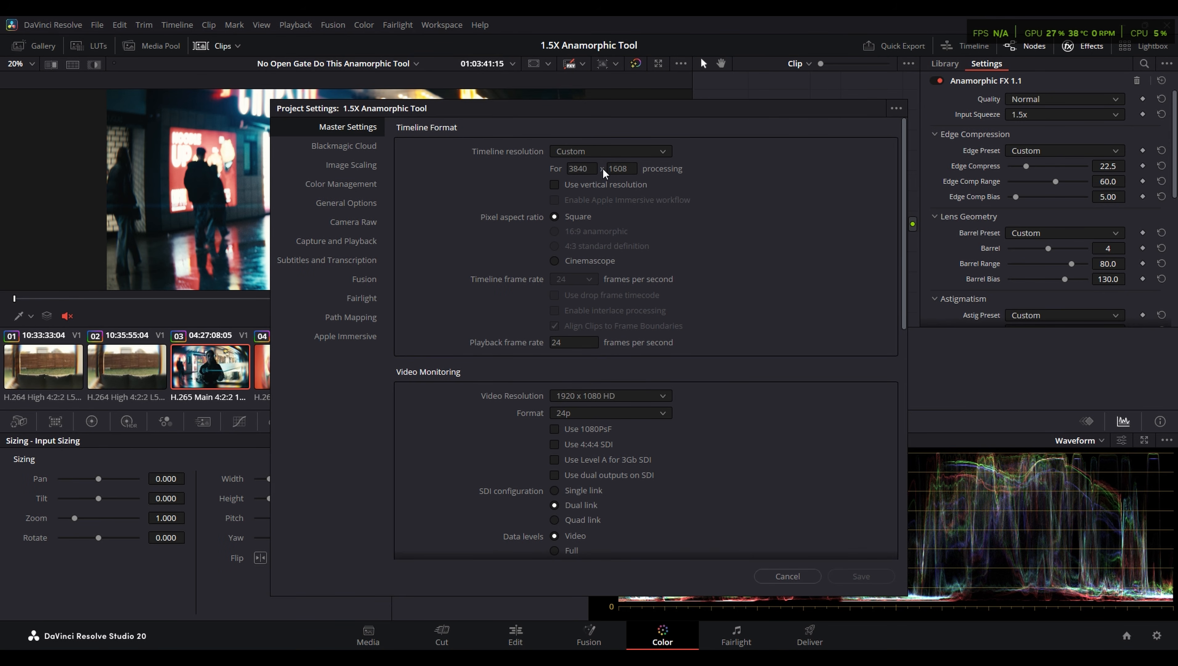
{"action": "left_click", "coordinate": [783, 577]}
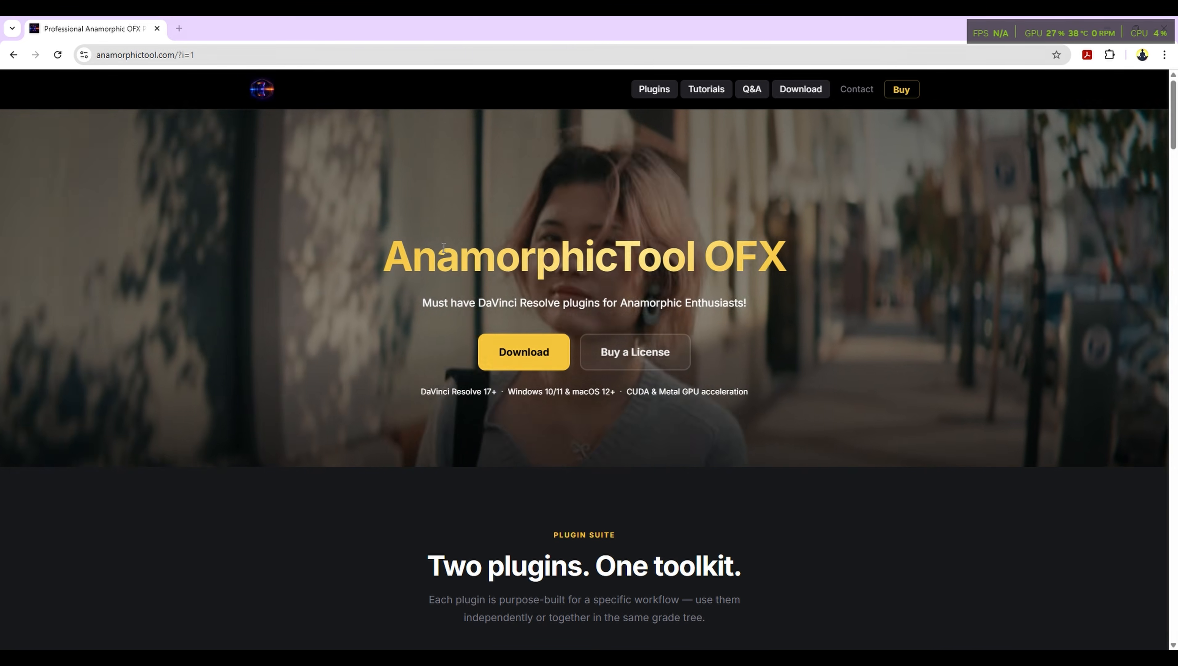
- In the web browser, look through the AnamorphicTool site's plugin descriptions, tutorials and download section
{"action": "scroll", "coordinate": [586, 150], "scroll_direction": "down", "scroll_amount": 10}
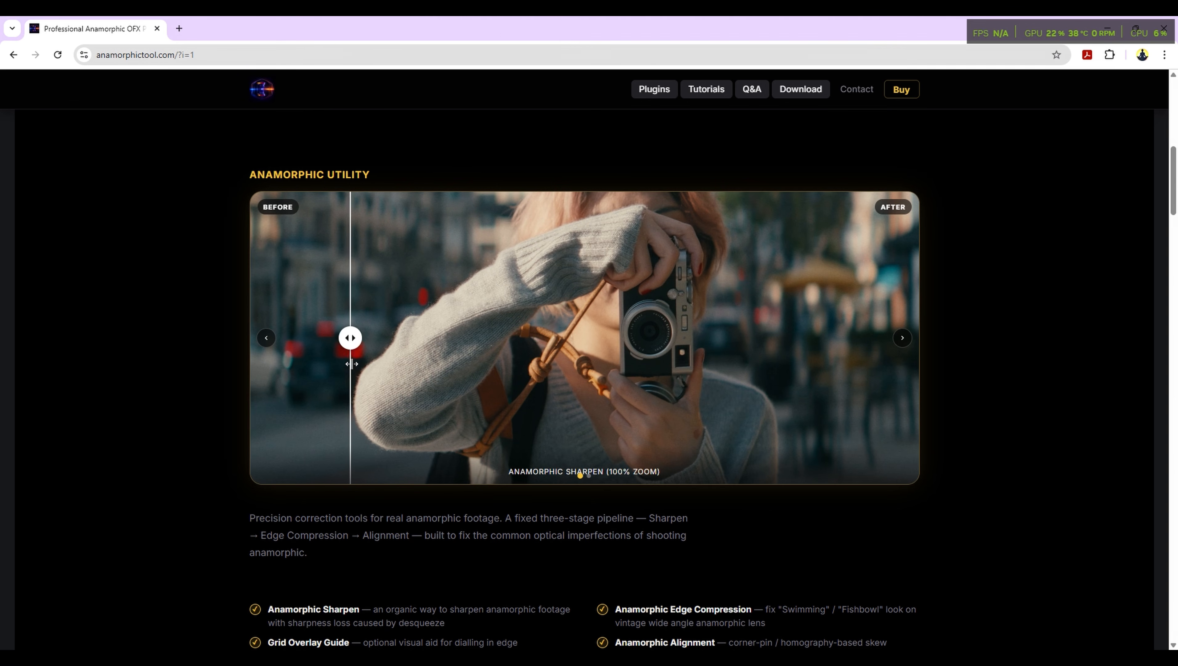
{"action": "scroll", "coordinate": [518, 341], "scroll_direction": "down", "scroll_amount": 10}
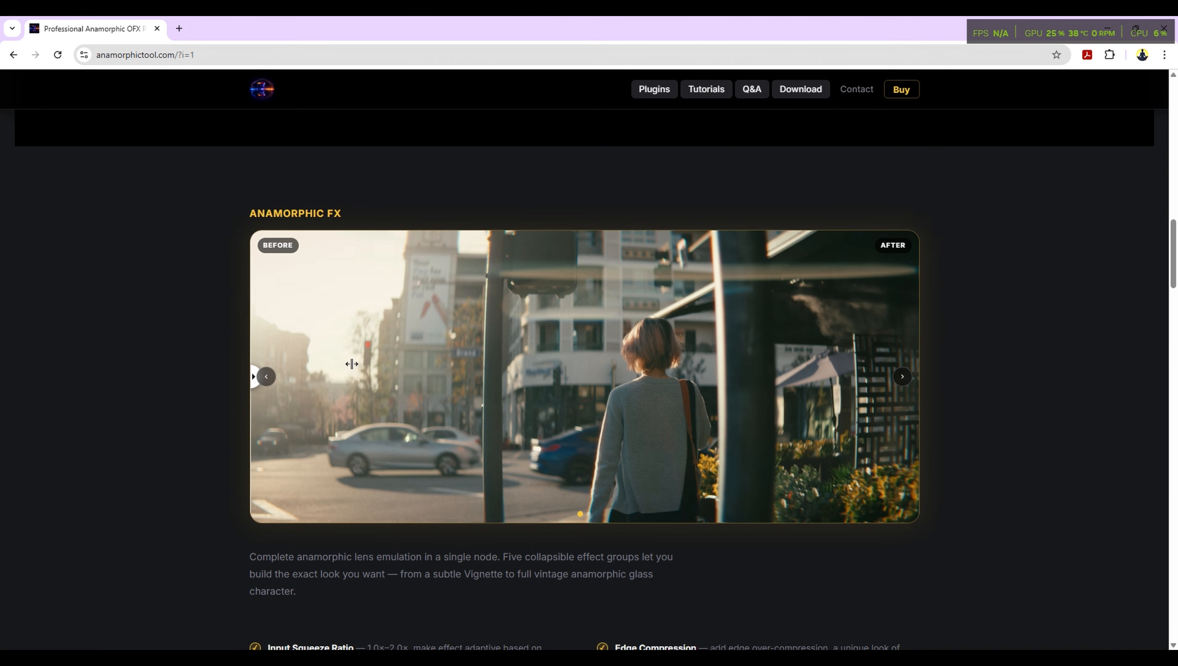
{"action": "scroll", "coordinate": [178, 415], "scroll_direction": "down", "scroll_amount": 10}
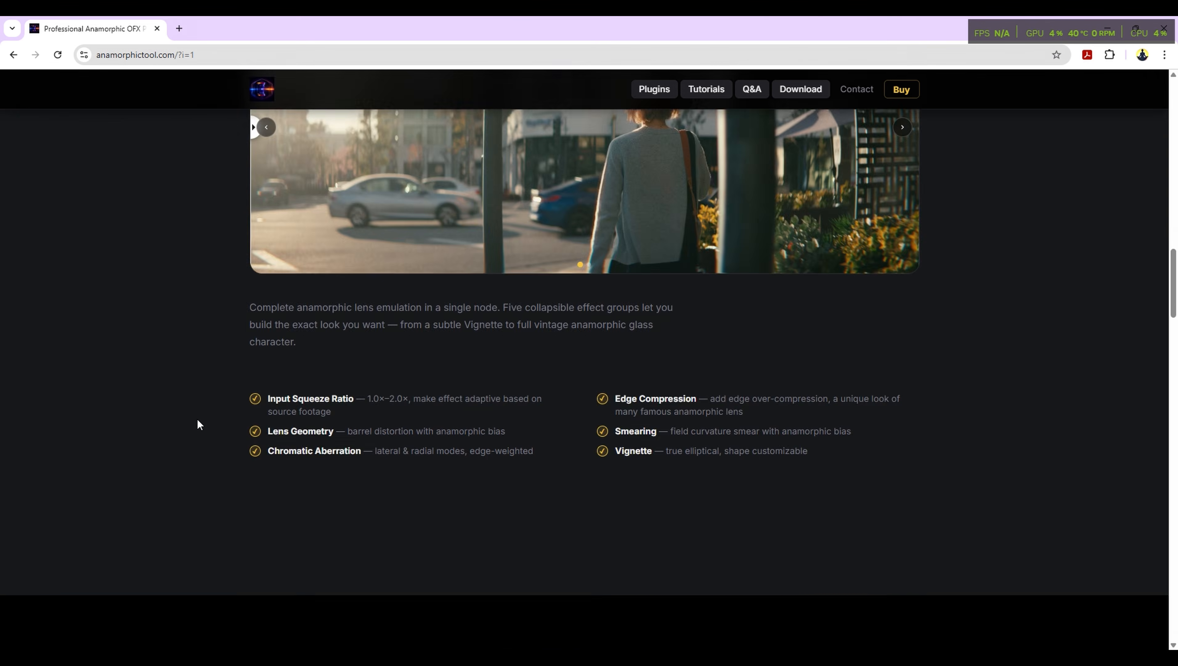
{"action": "scroll", "coordinate": [214, 422], "scroll_direction": "down", "scroll_amount": 2}
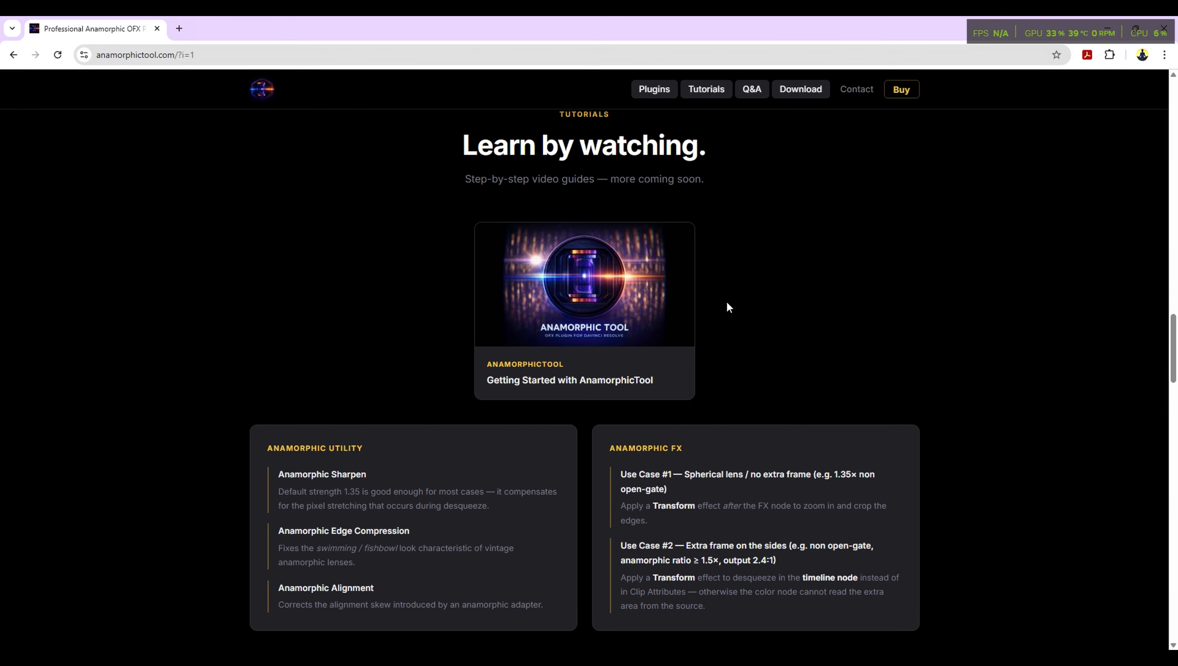
{"action": "left_click", "coordinate": [655, 89]}
{"action": "scroll", "coordinate": [585, 279], "scroll_direction": "down", "scroll_amount": 9}
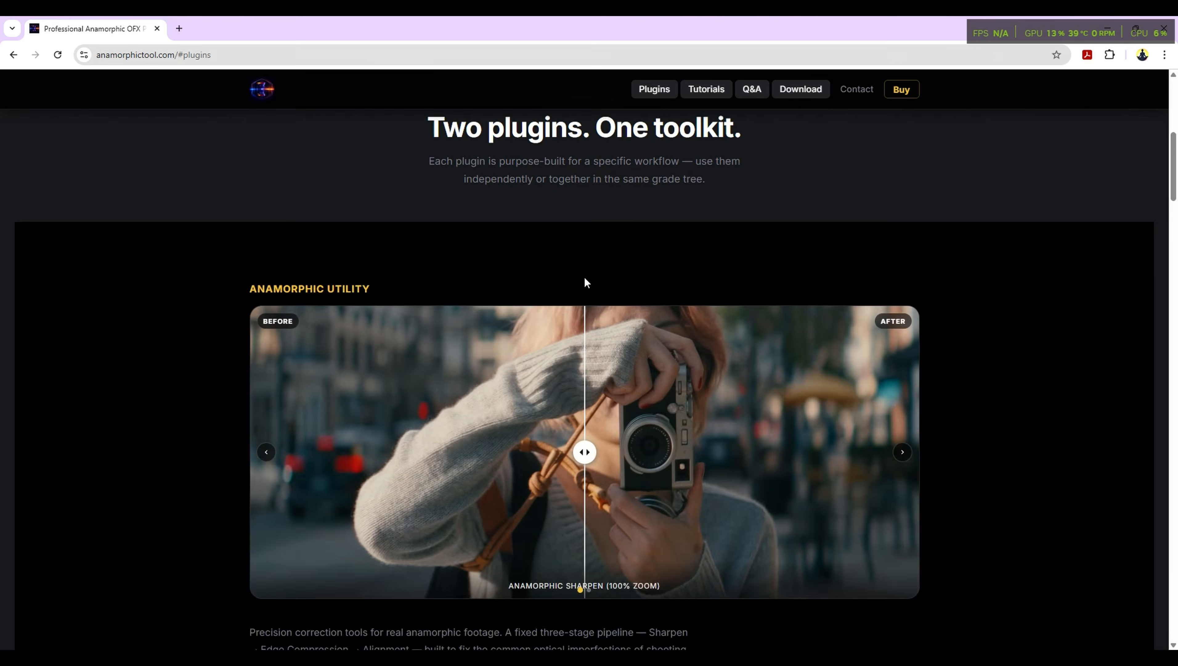
{"action": "scroll", "coordinate": [672, 293], "scroll_direction": "up", "scroll_amount": 7}
{"action": "left_click", "coordinate": [707, 89]}
{"action": "scroll", "coordinate": [677, 396], "scroll_direction": "down", "scroll_amount": 4}
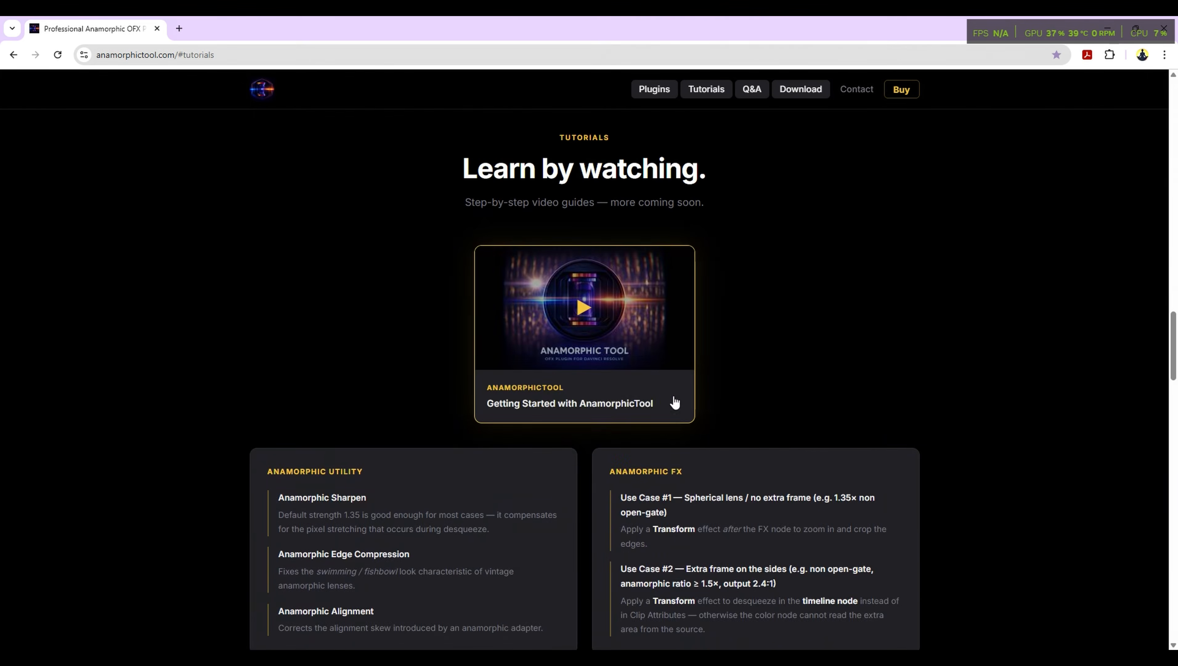
{"action": "left_click", "coordinate": [814, 89]}
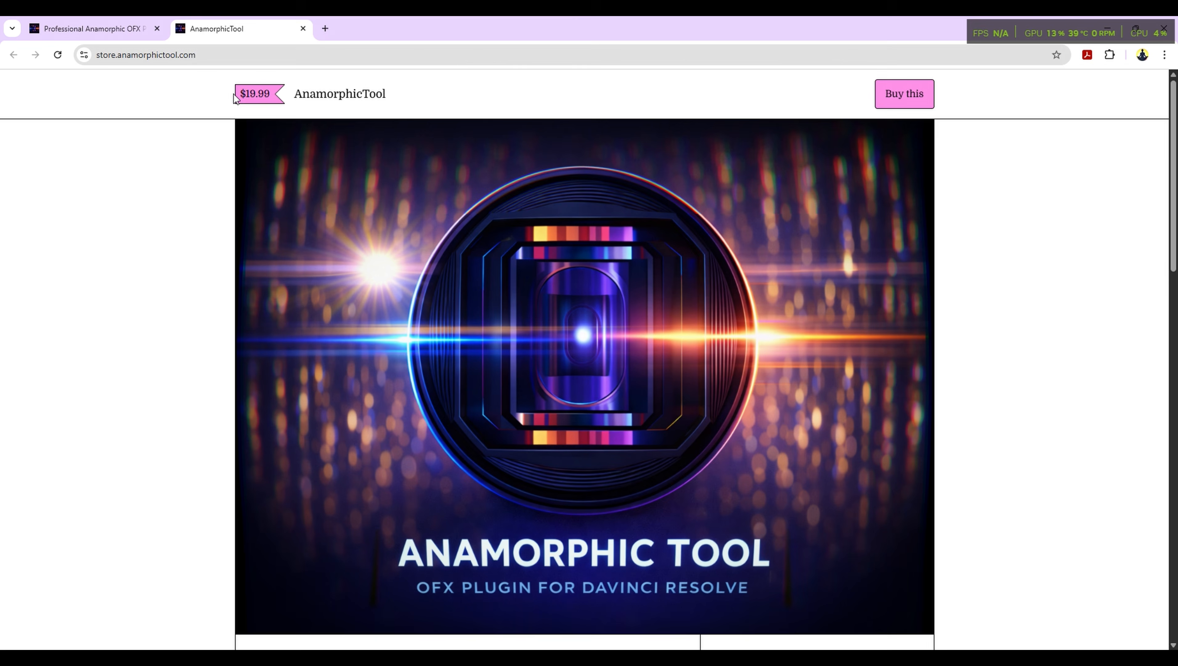
- View the AnamorphicTool store page, and return to the start of the plugin's main website
{"action": "left_click_drag", "start_coordinate": [233, 91], "coordinate": [408, 102]}
{"action": "left_click", "coordinate": [169, 95]}
{"action": "left_click", "coordinate": [126, 31]}
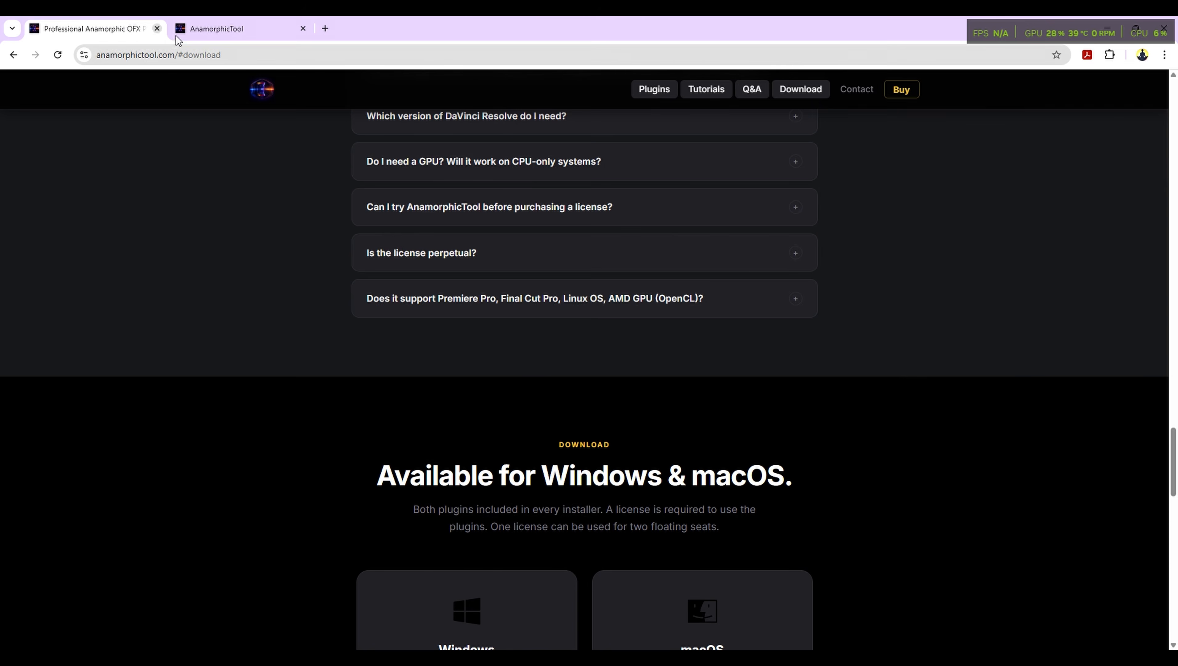
{"action": "scroll", "coordinate": [839, 284], "scroll_direction": "up", "scroll_amount": 20}
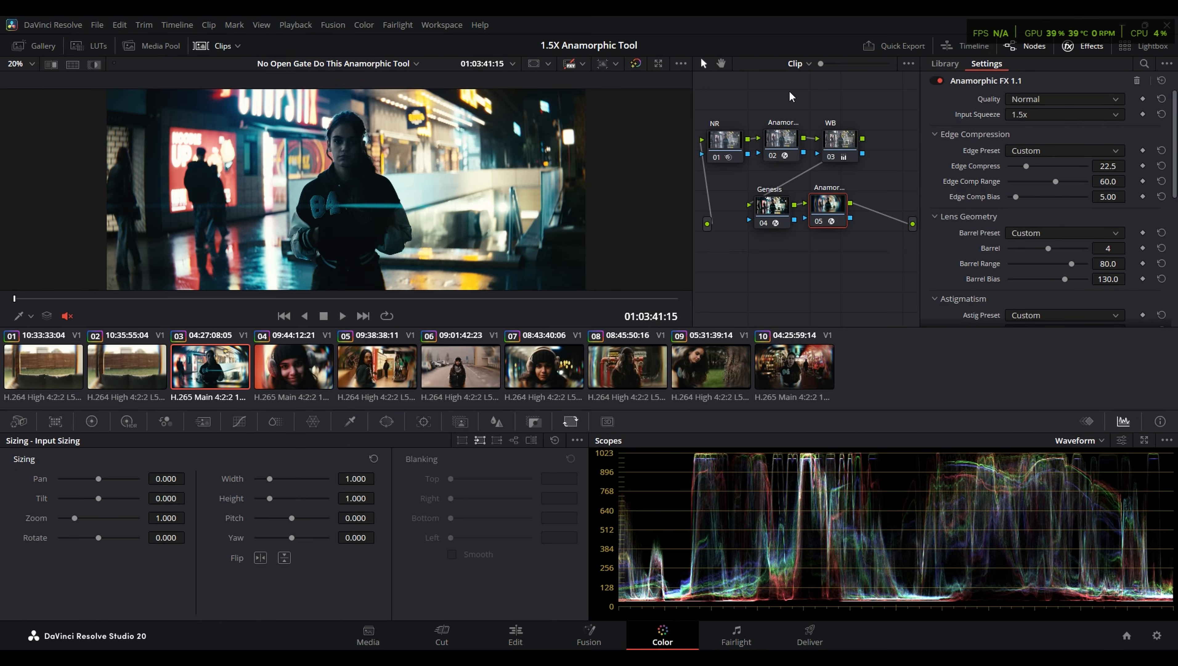
- In DaVinci Resolve, review the project's timeline resolution and the input and output scaling of mismatched resolution files
{"action": "key", "text": "shift+9"}
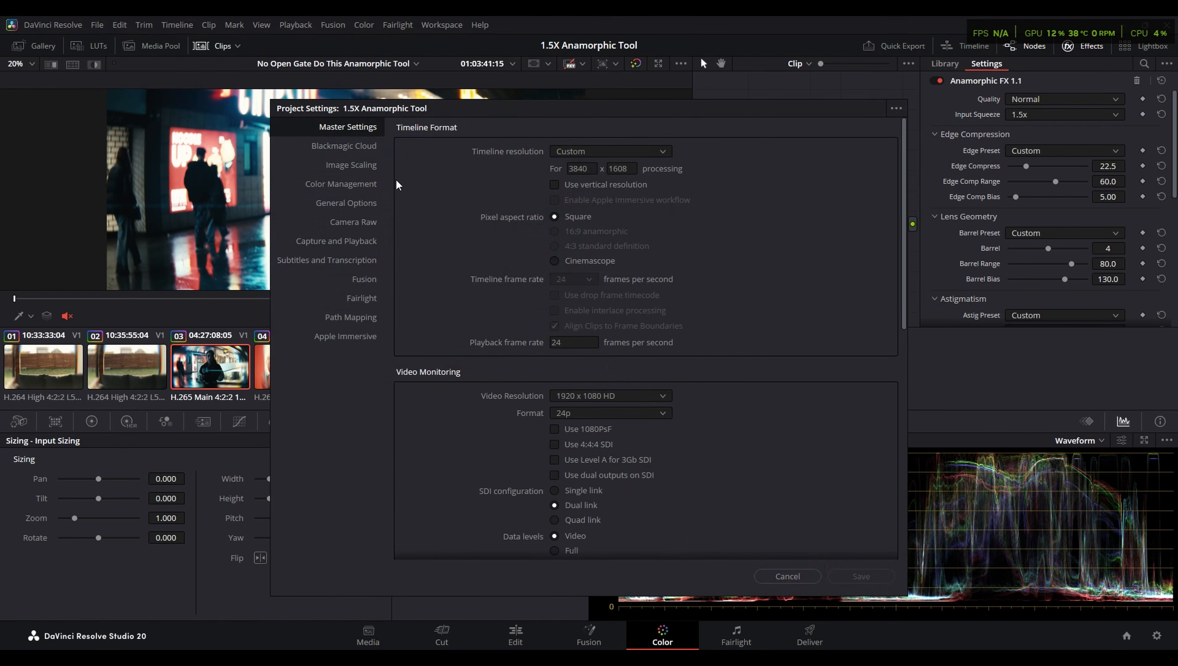
{"action": "left_click", "coordinate": [581, 169]}
{"action": "left_click", "coordinate": [635, 168]}
{"action": "left_click", "coordinate": [378, 164]}
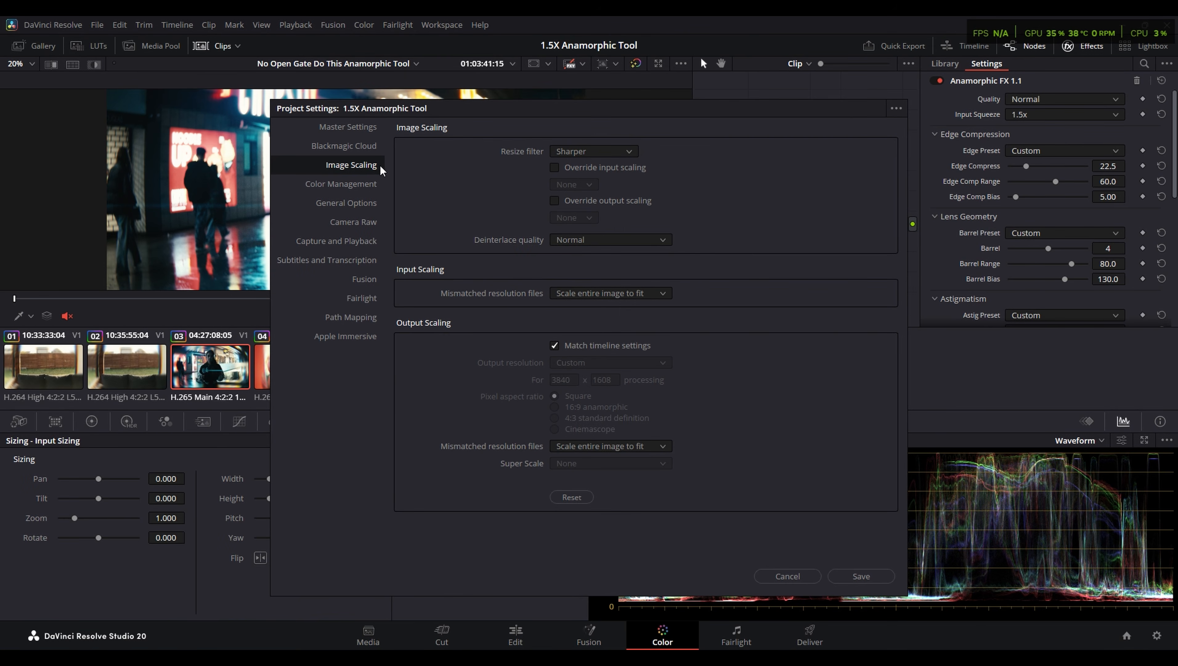
{"action": "left_click", "coordinate": [586, 298]}
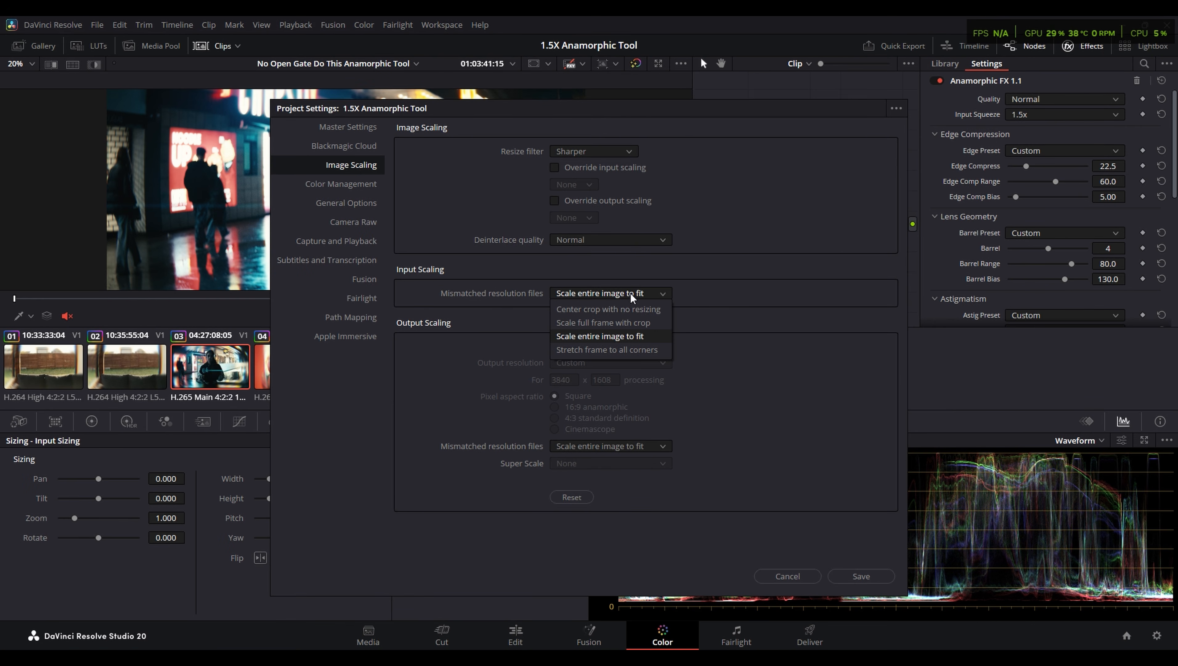
{"action": "left_click", "coordinate": [601, 336]}
{"action": "left_click", "coordinate": [587, 446]}
{"action": "left_click", "coordinate": [637, 489]}
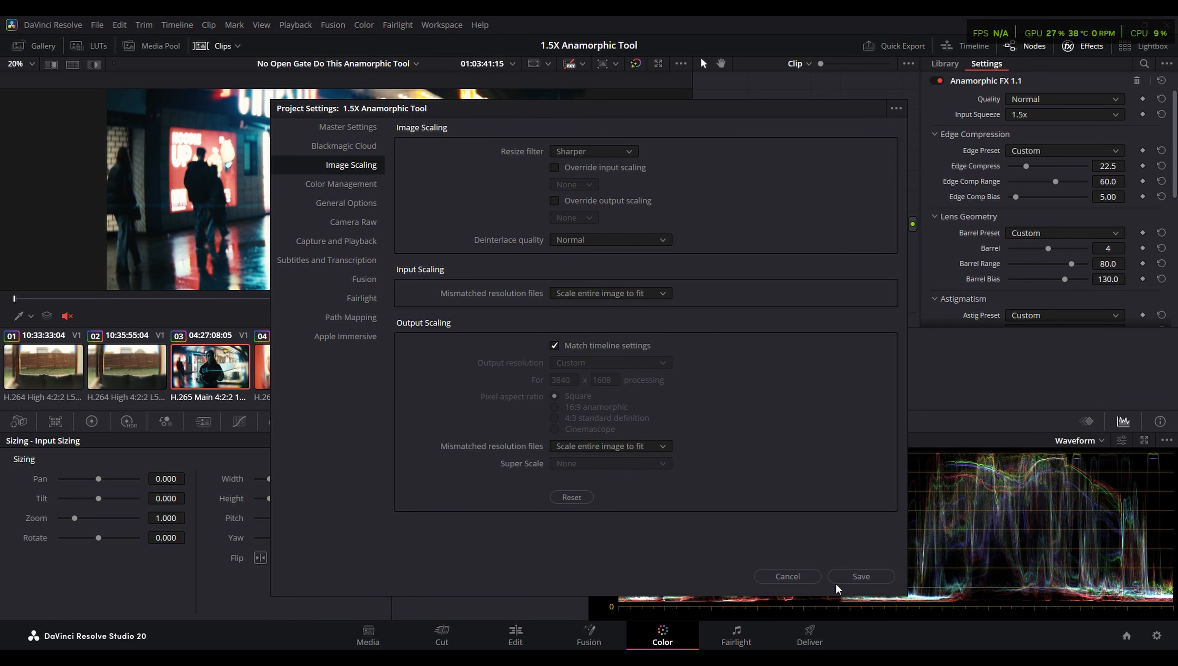
{"action": "left_click", "coordinate": [802, 578]}
- Switch the Color page's node graph from clip level to timeline level and reposition the desqueeze node
{"action": "left_click", "coordinate": [526, 641]}
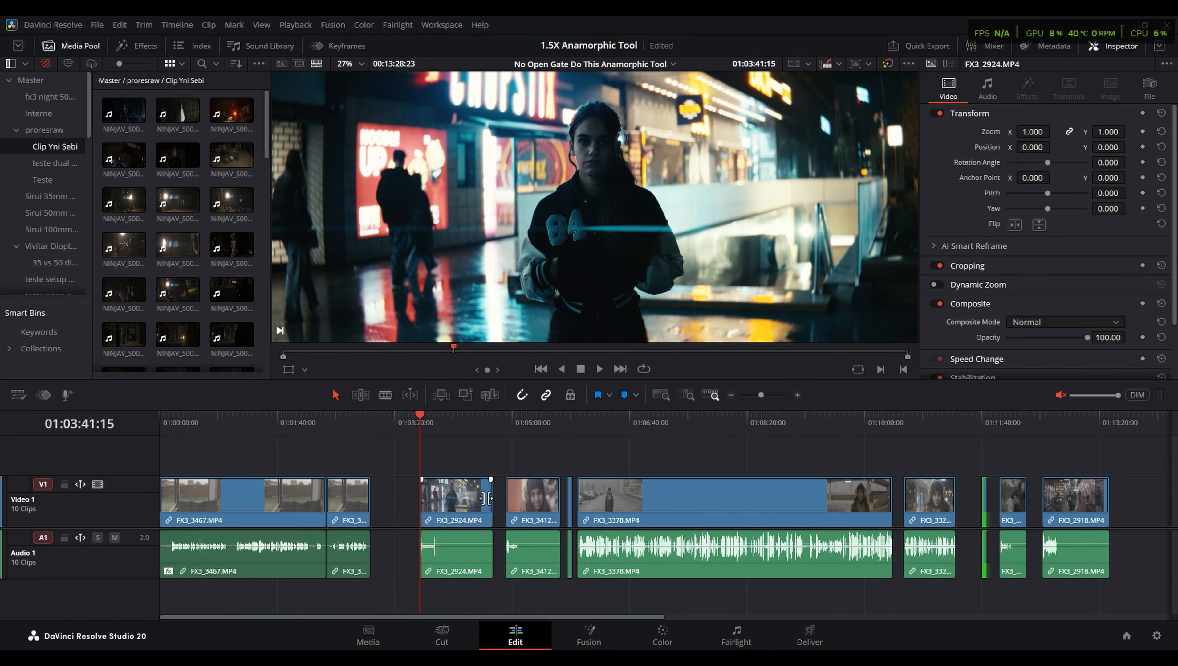
{"action": "left_click", "coordinate": [661, 635]}
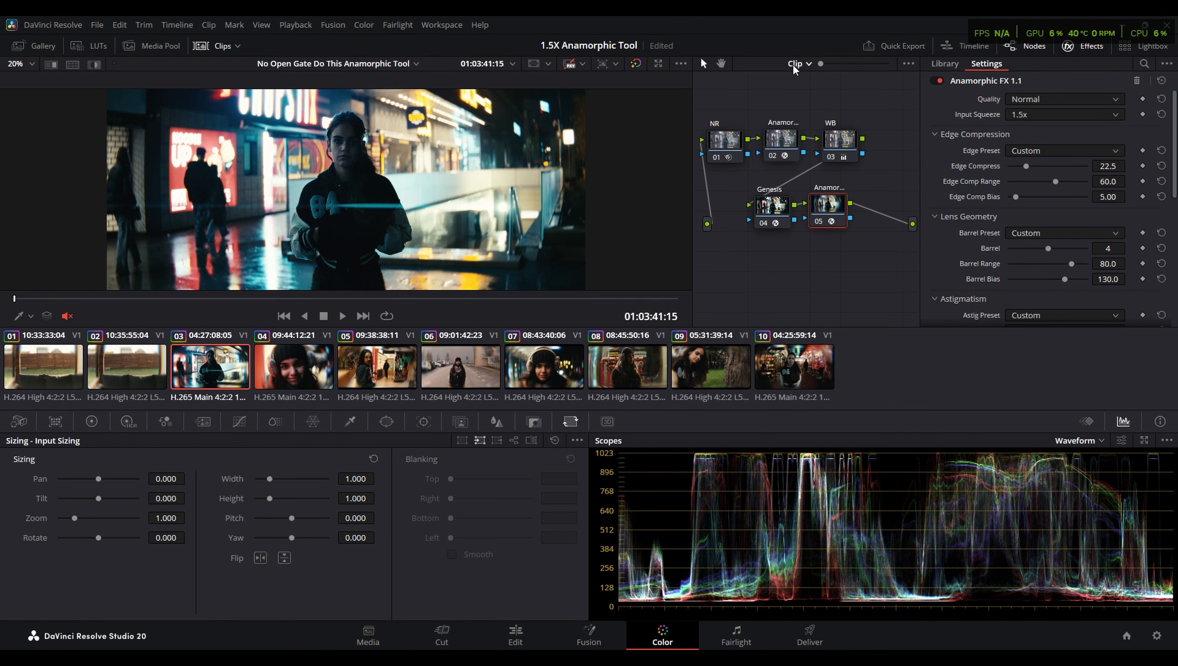
{"action": "left_click", "coordinate": [797, 64]}
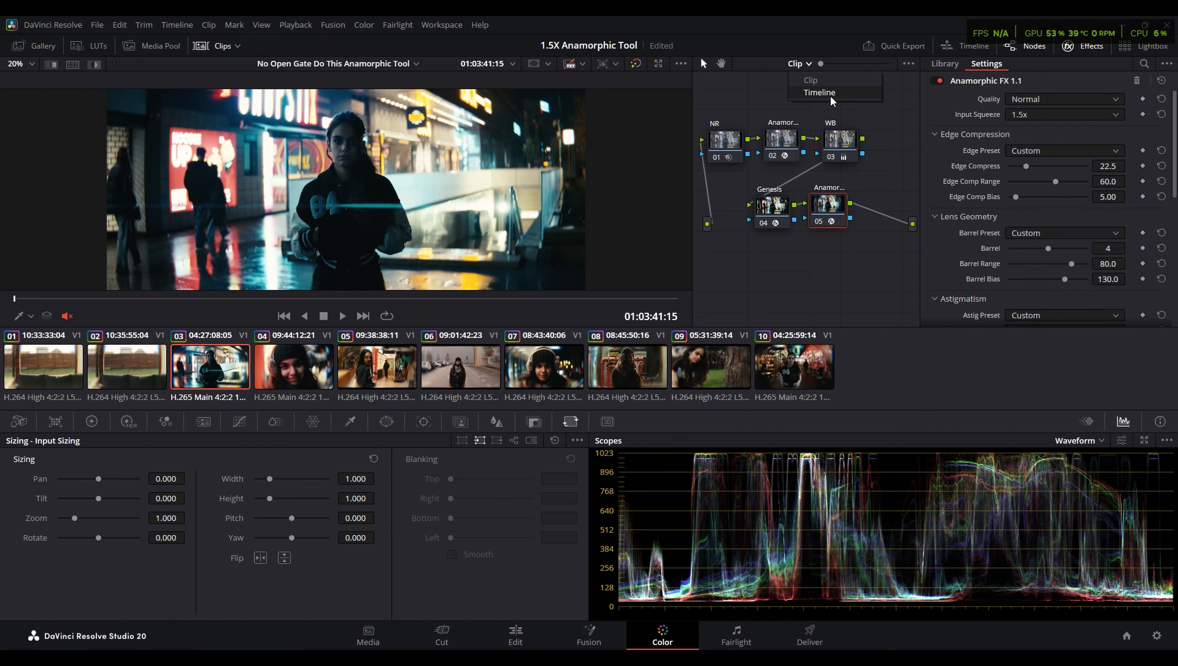
{"action": "left_click", "coordinate": [808, 94]}
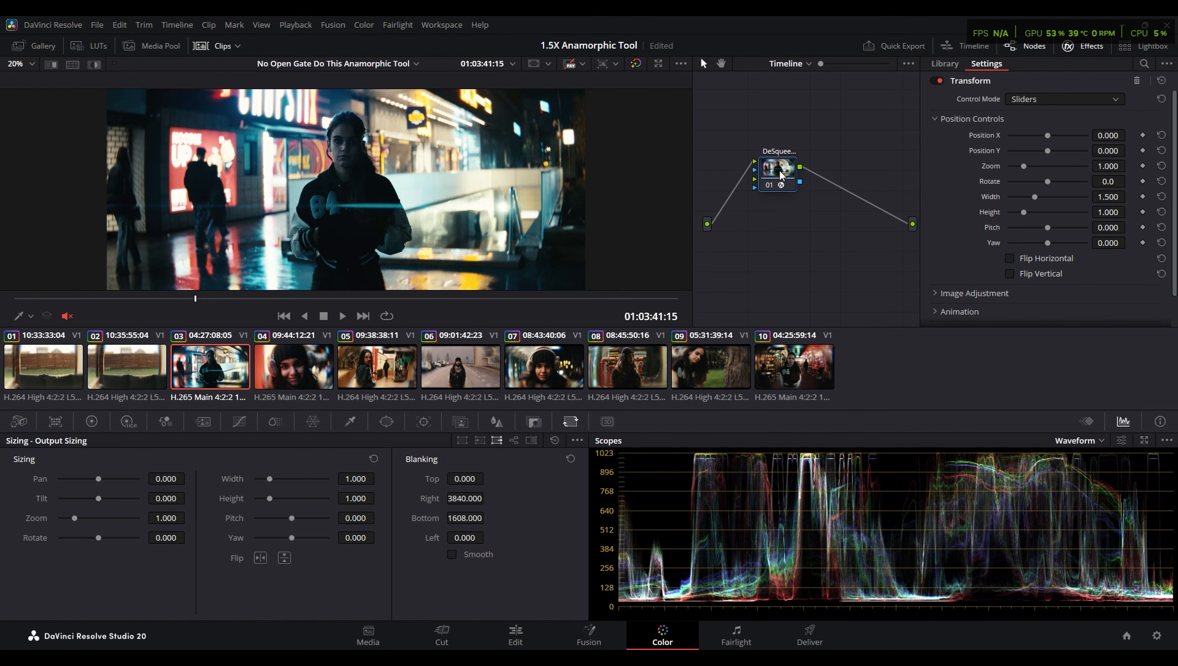
{"action": "mouse_move", "coordinate": [781, 173]}
{"action": "left_mouse_down"}
{"action": "mouse_move", "coordinate": [825, 182]}
{"action": "mouse_move", "coordinate": [803, 179]}
{"action": "left_mouse_up"}
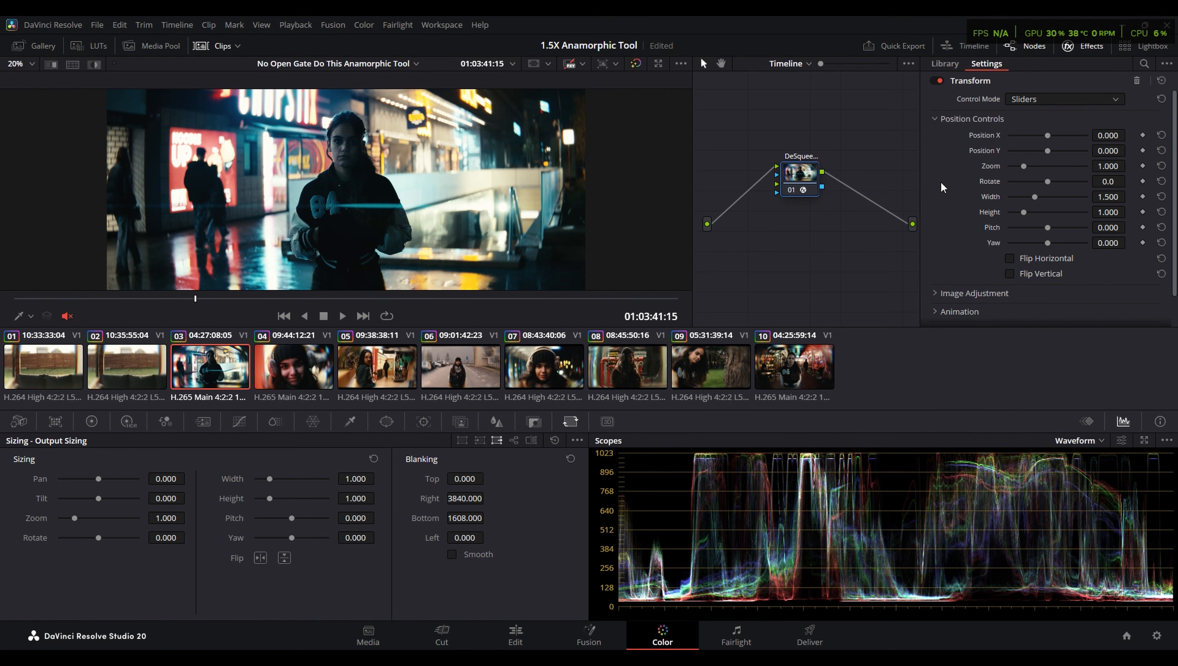
- Remove the Transform effect from the desqueeze node and apply a new Transform effect to it
{"action": "left_click", "coordinate": [1137, 80]}
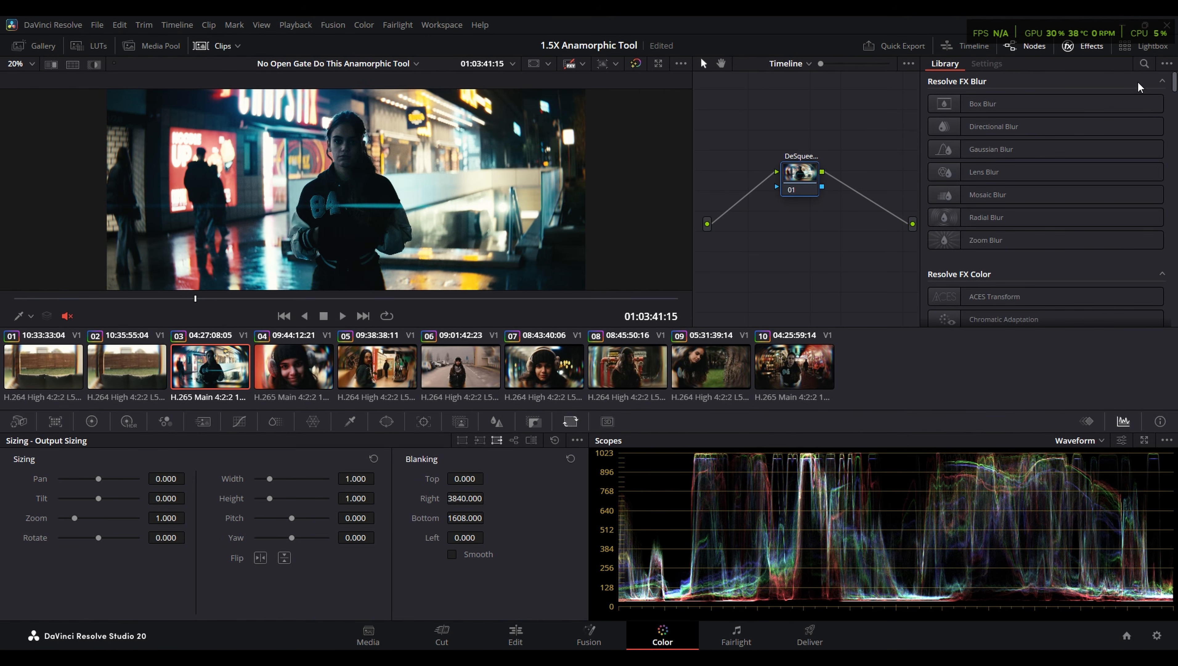
{"action": "left_click", "coordinate": [1144, 64]}
{"action": "type", "text": "transform"}
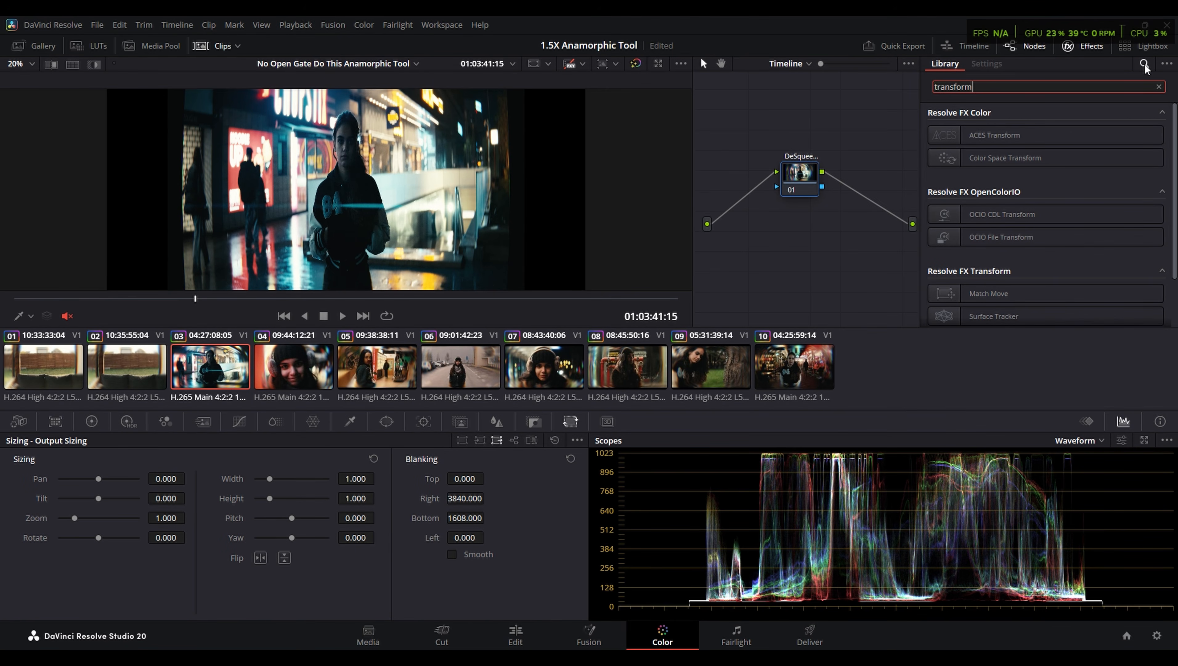
{"action": "scroll", "coordinate": [974, 299], "scroll_direction": "down", "scroll_amount": 3}
{"action": "left_click_drag", "start_coordinate": [974, 280], "coordinate": [799, 180]}
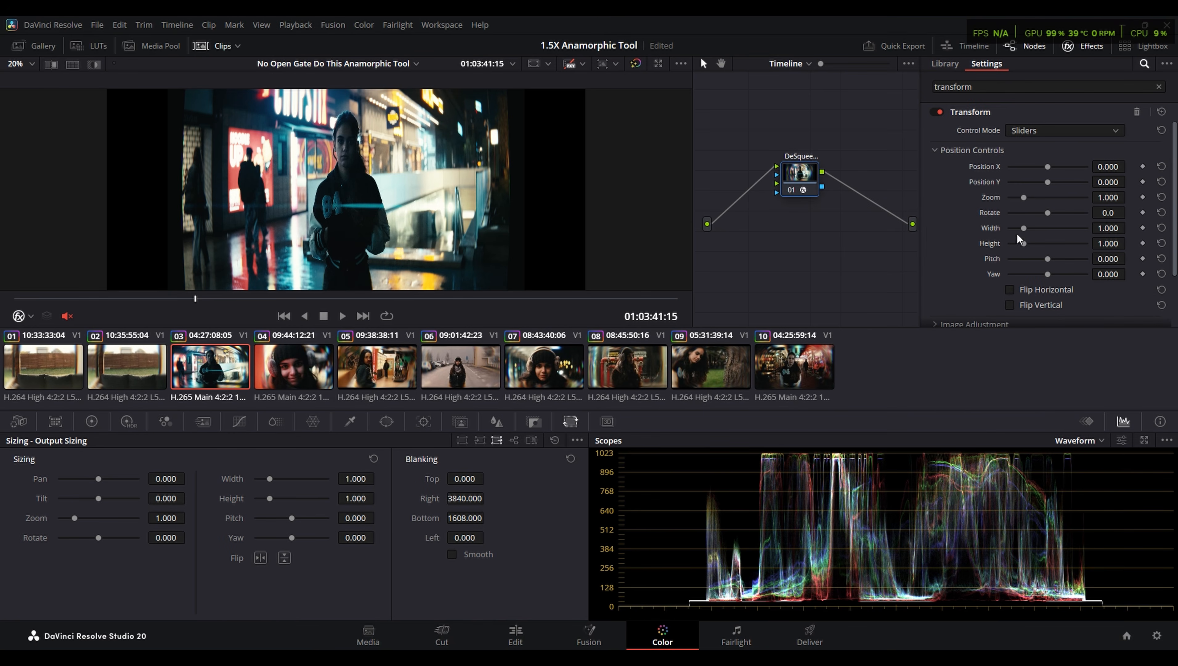
- Set the Transform effect's width to 1.5 to desqueeze the footage
{"action": "left_click_drag", "start_coordinate": [1024, 228], "coordinate": [1036, 230]}
{"action": "double_click", "coordinate": [1105, 229]}
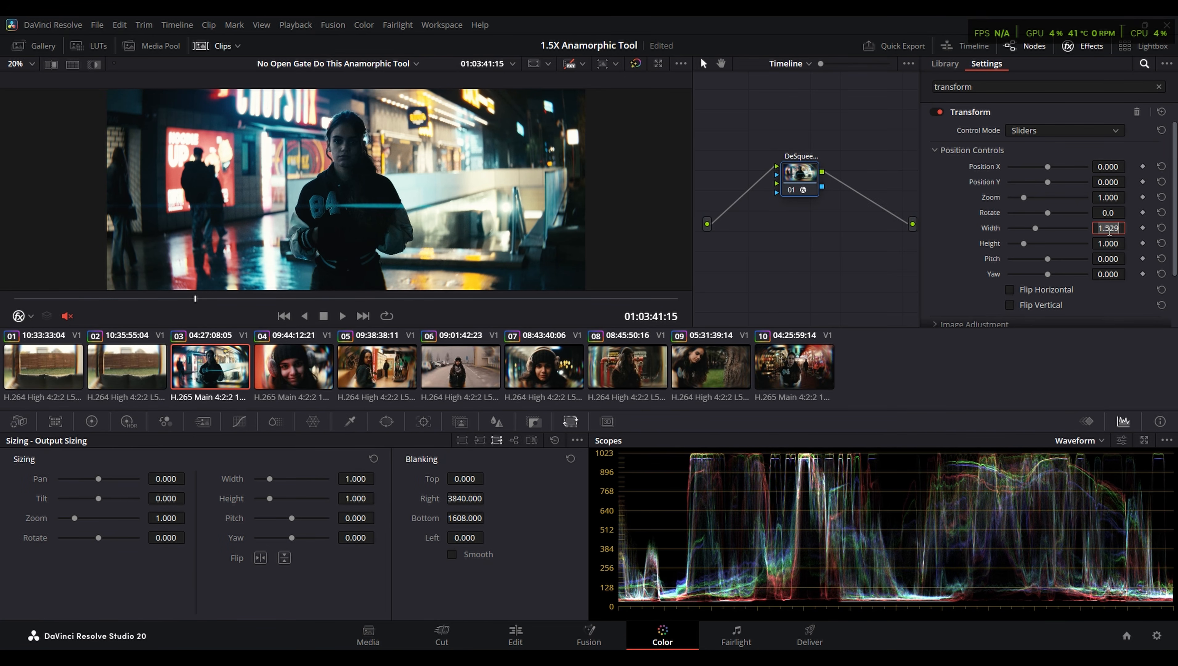
{"action": "type", "text": "1.5"}
{"action": "key", "text": "Return"}
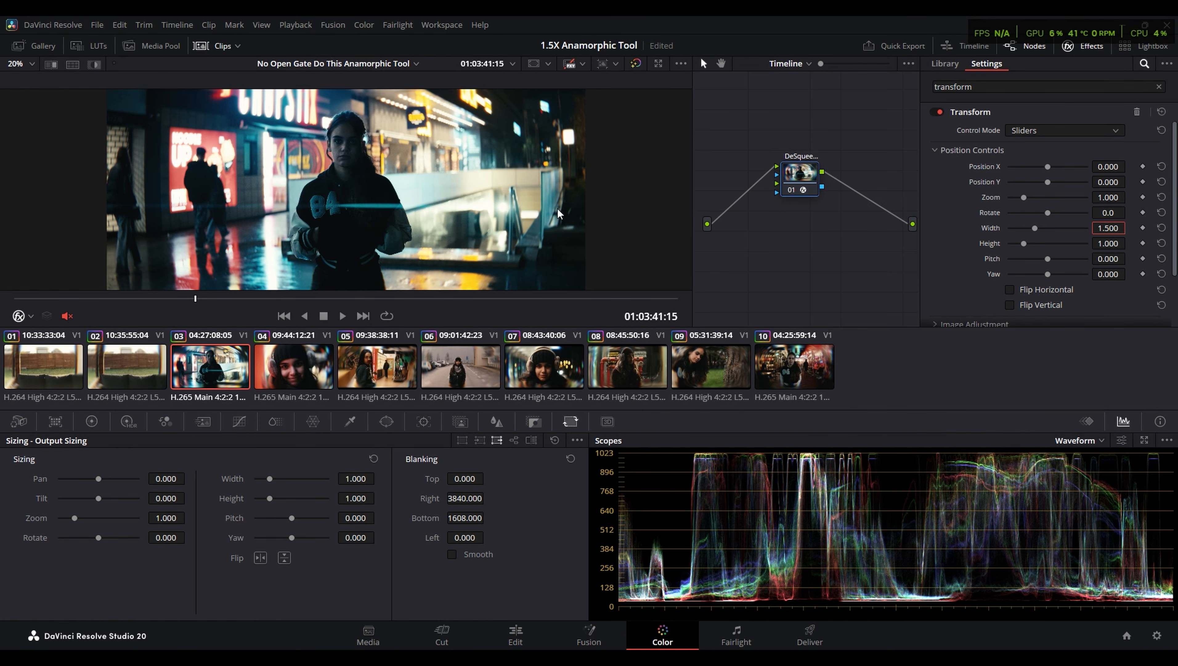
- Check the desqueeze on several other clips in the timeline, and return to clip 03
{"action": "left_click", "coordinate": [328, 379]}
{"action": "left_click", "coordinate": [401, 369]}
{"action": "left_click", "coordinate": [462, 368]}
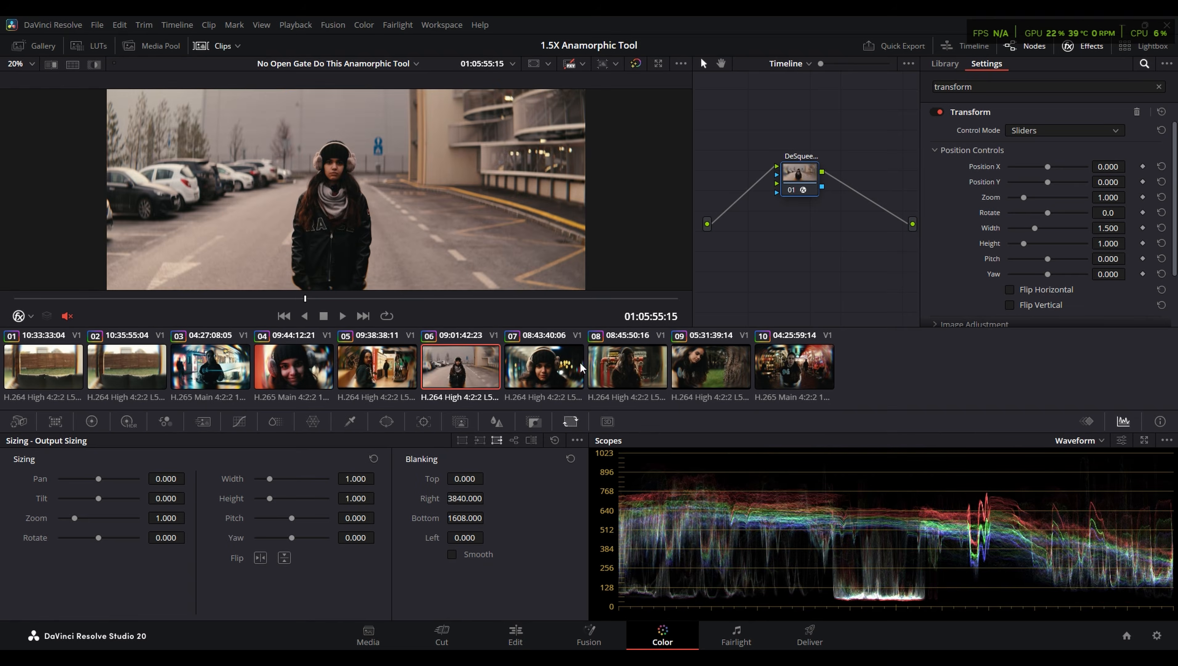
{"action": "left_click", "coordinate": [616, 385]}
{"action": "left_click", "coordinate": [175, 371]}
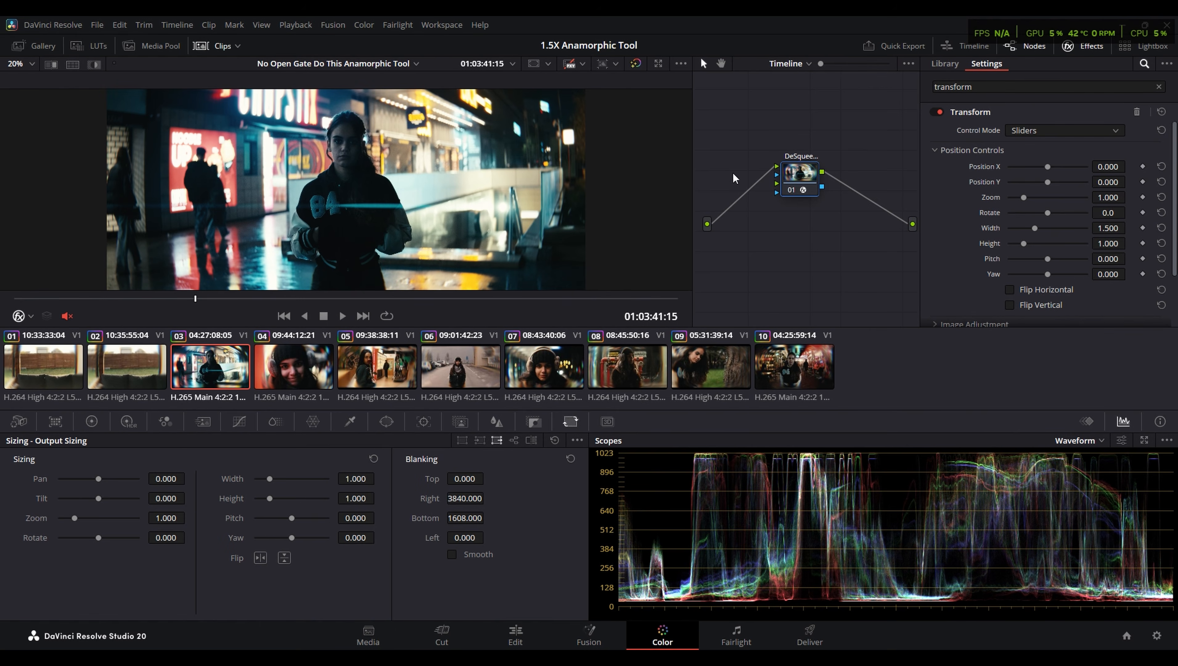
- Return to clip 03's clip-level node graph and inspect the NR node's spatial chroma noise reduction
{"action": "left_click", "coordinate": [798, 64]}
{"action": "left_click", "coordinate": [810, 83]}
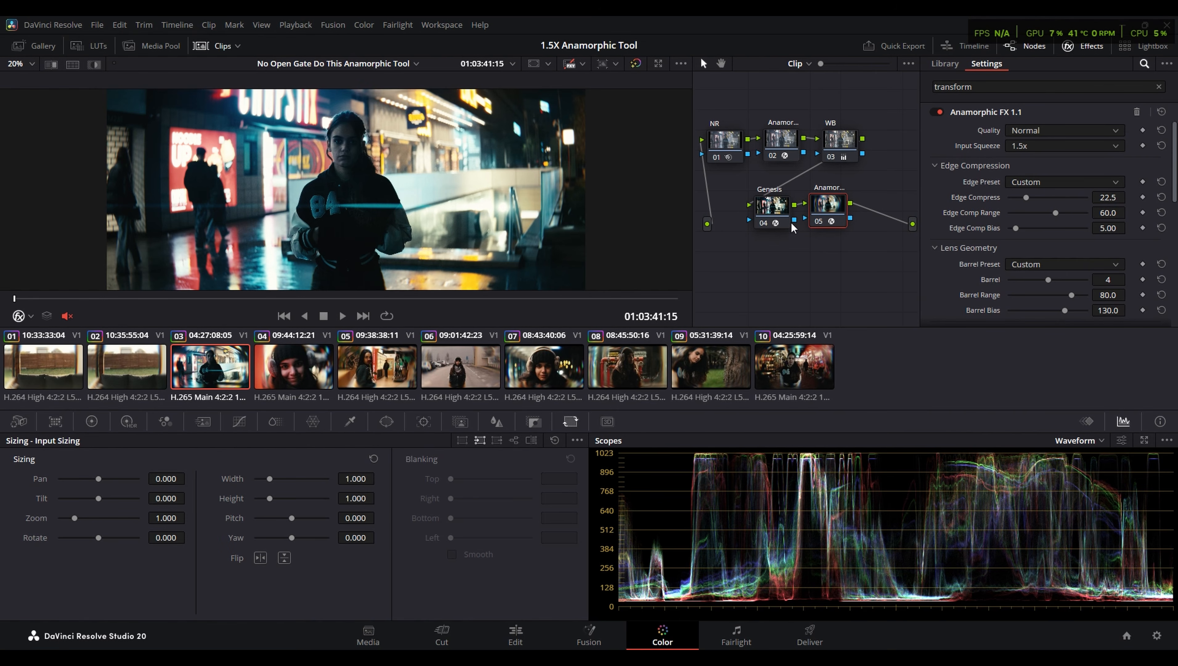
{"action": "left_click_drag", "start_coordinate": [706, 98], "coordinate": [890, 275]}
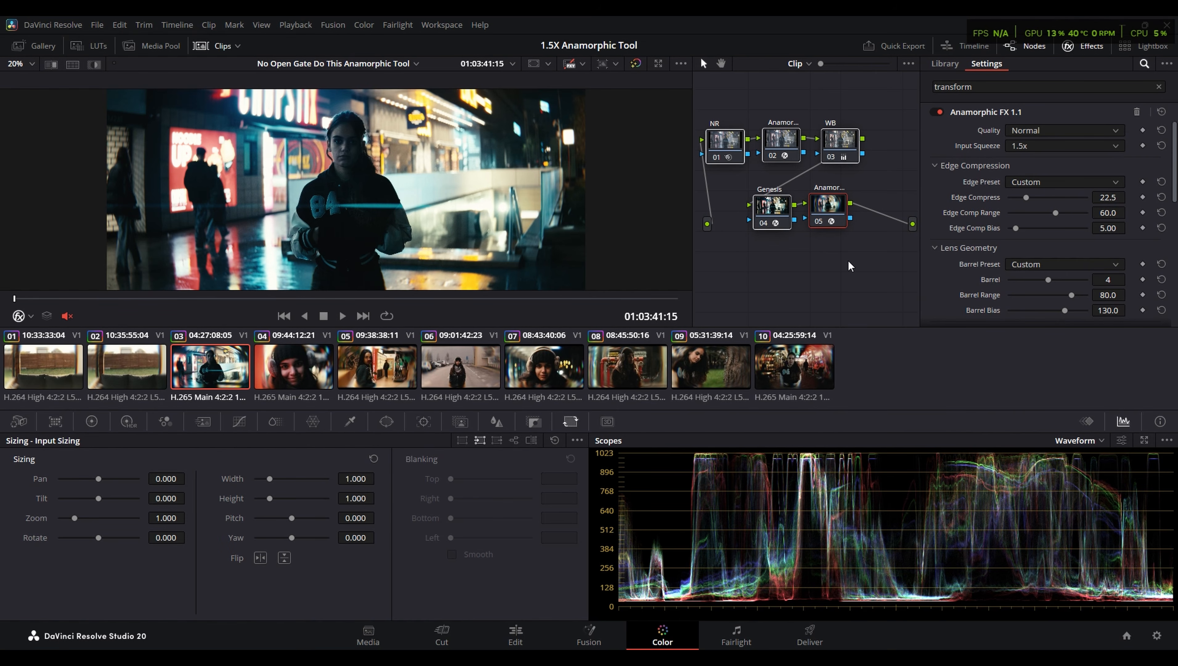
{"action": "left_click", "coordinate": [729, 135]}
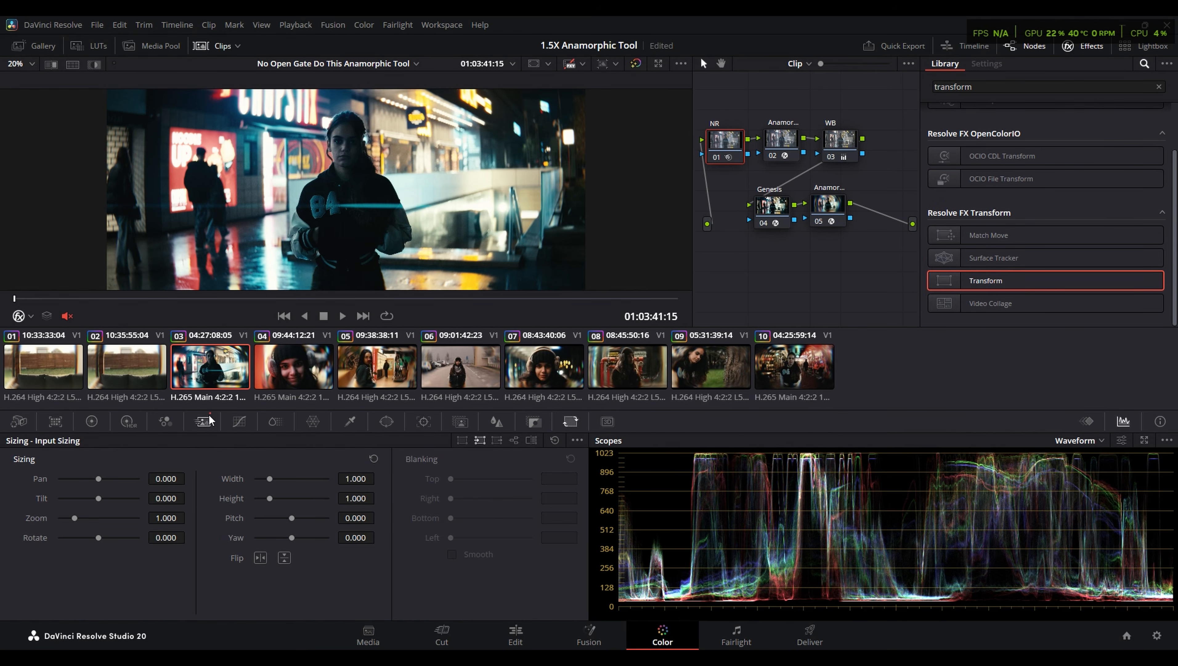
{"action": "left_click", "coordinate": [202, 422]}
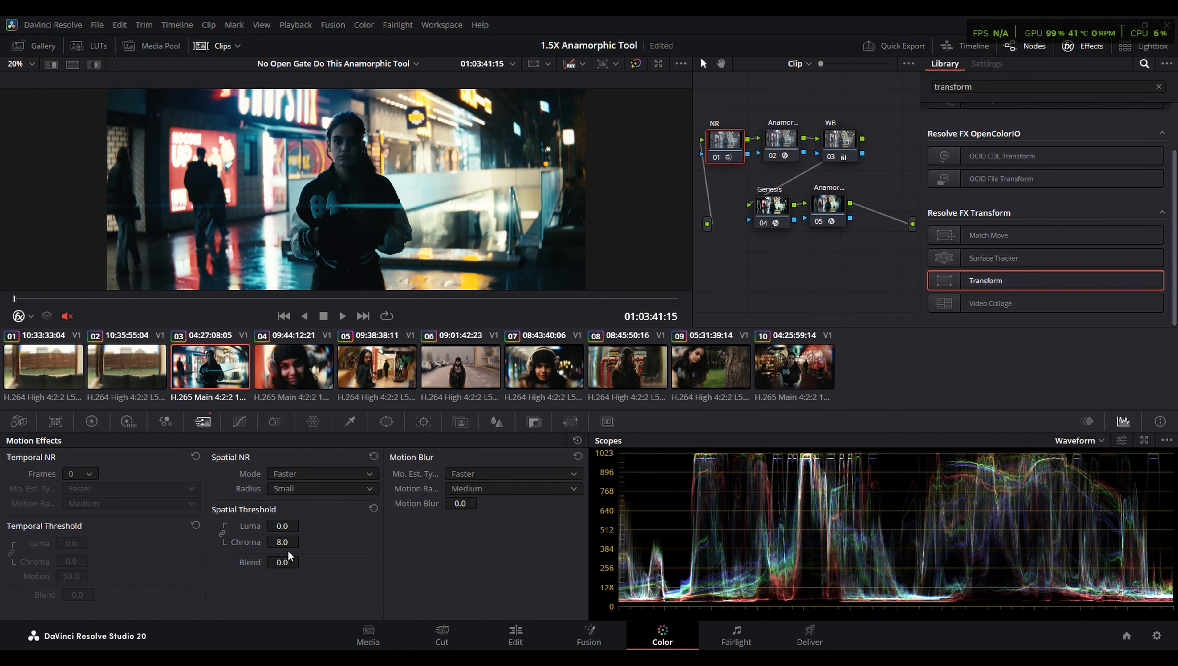
{"action": "left_click", "coordinate": [282, 542]}
- Inspect the Anamorphic Utility node's sharpening settings, compare the woman's face with the node off and on, and review the frame full screen
{"action": "left_click", "coordinate": [781, 139]}
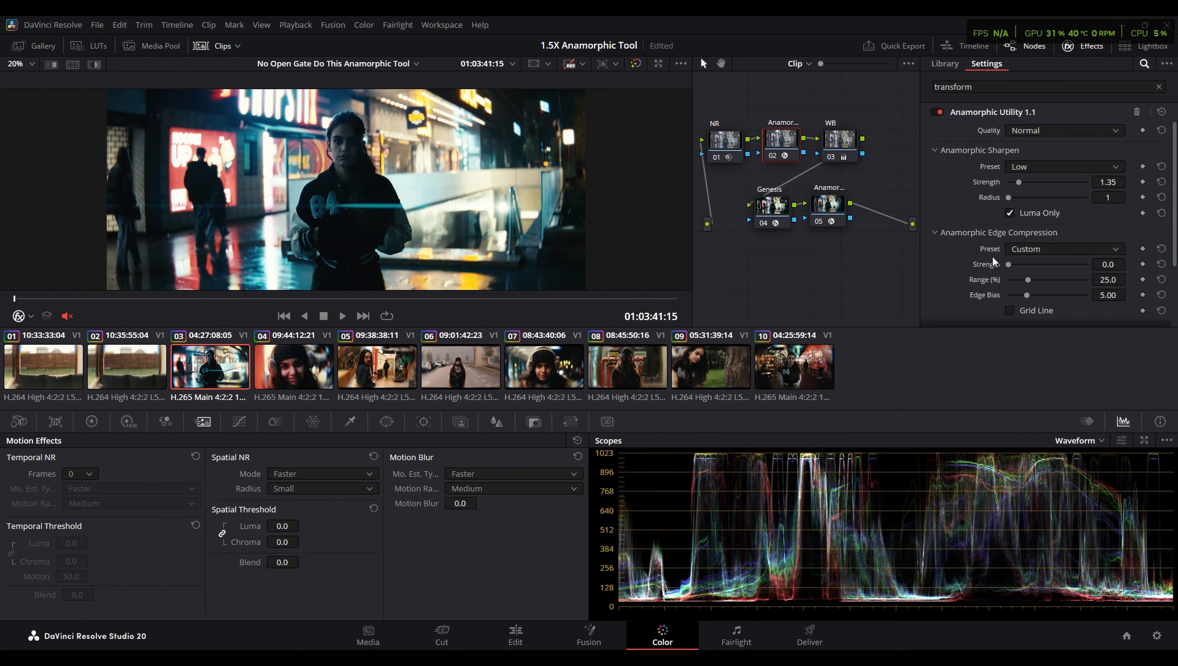
{"action": "left_click", "coordinate": [1054, 169]}
{"action": "left_click", "coordinate": [1054, 170]}
{"action": "scroll", "coordinate": [321, 169], "scroll_direction": "up", "scroll_amount": 1}
{"action": "scroll", "coordinate": [321, 169], "scroll_direction": "up", "scroll_amount": 6}
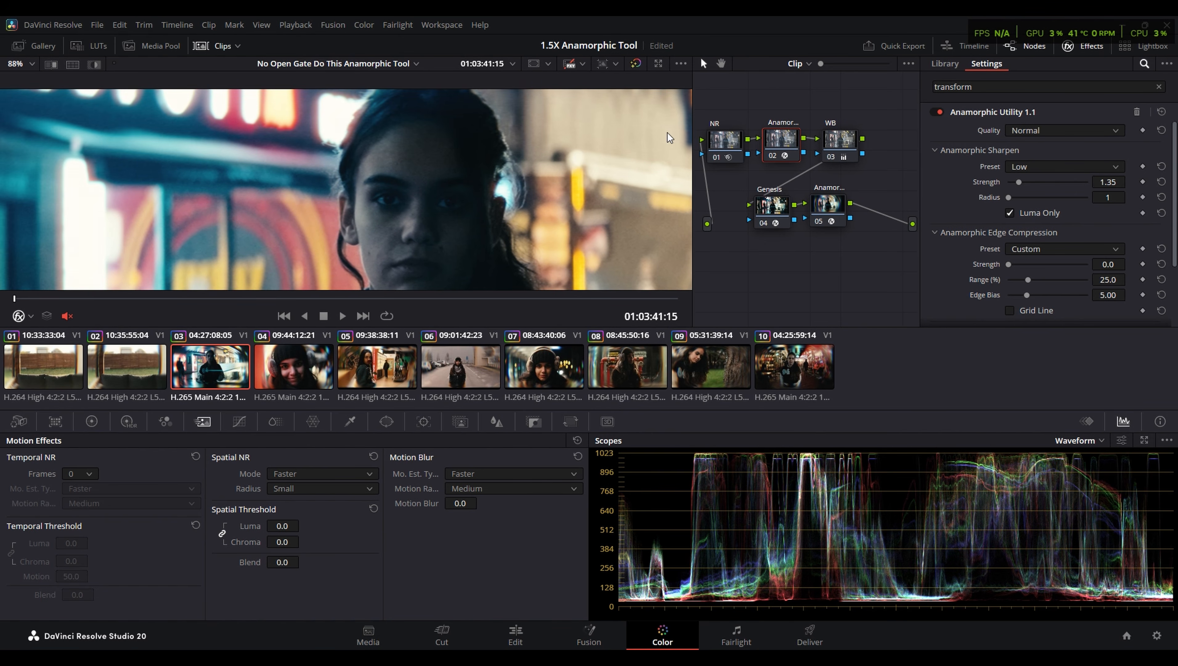
{"action": "scroll", "coordinate": [443, 233], "scroll_direction": "up", "scroll_amount": 5}
{"action": "key", "text": "ctrl+d"}
{"action": "key", "text": "ctrl+d"}
{"action": "key", "text": "ctrl+d"}
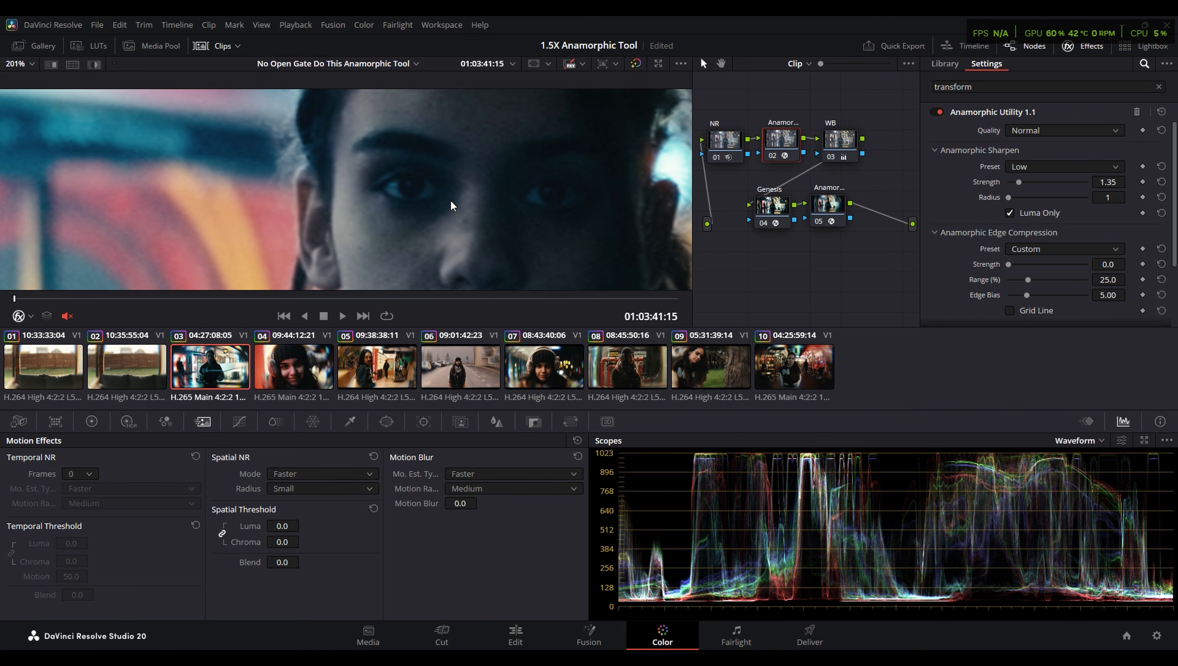
{"action": "key", "text": "shift+z"}
{"action": "key", "text": "ctrl+f"}
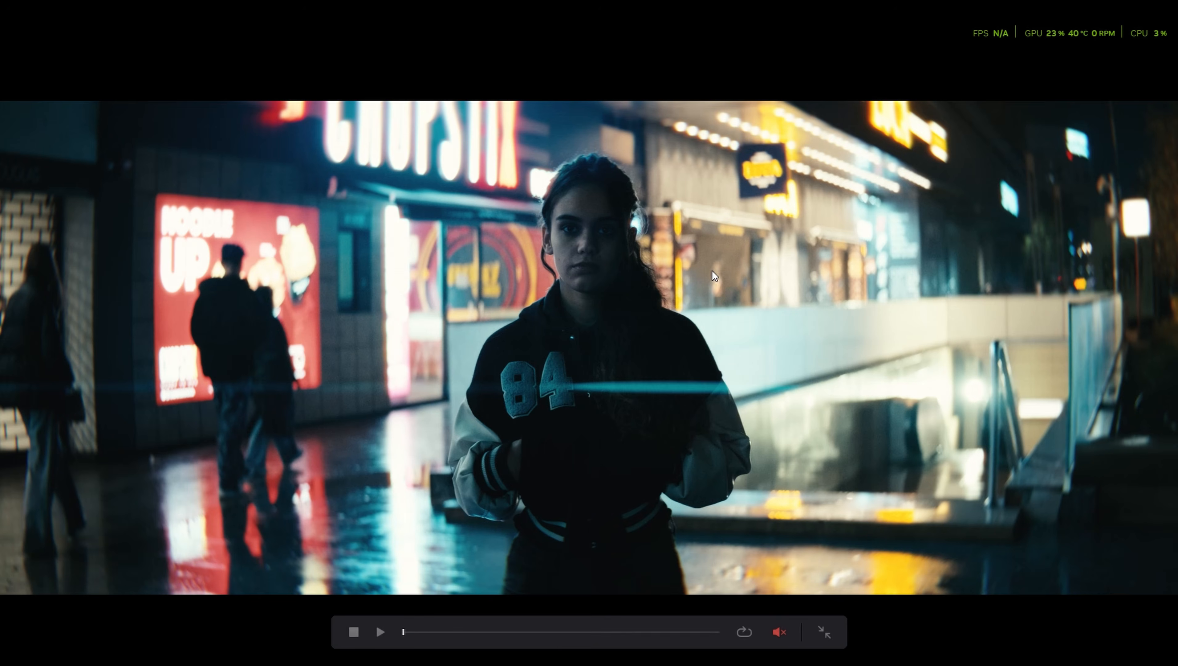
{"action": "key", "text": "ctrl+f"}
- Inspect the WB node's temperature and tint values and the Genesis node's film development, halation and grain settings
{"action": "left_click", "coordinate": [840, 140]}
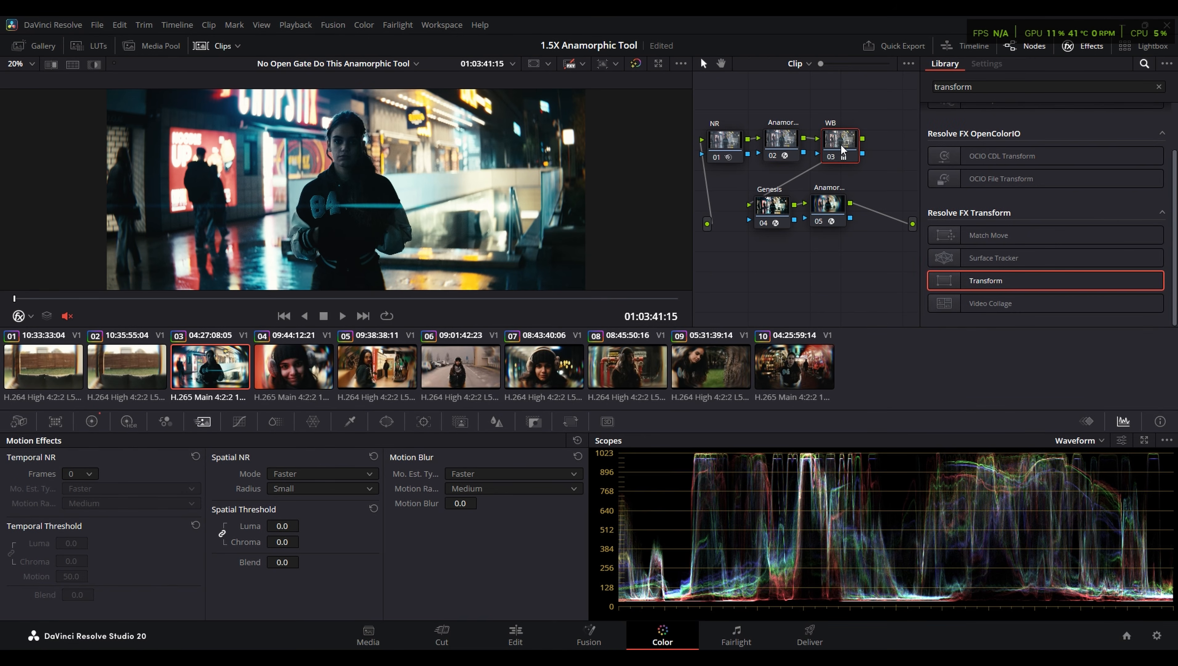
{"action": "left_click", "coordinate": [81, 426]}
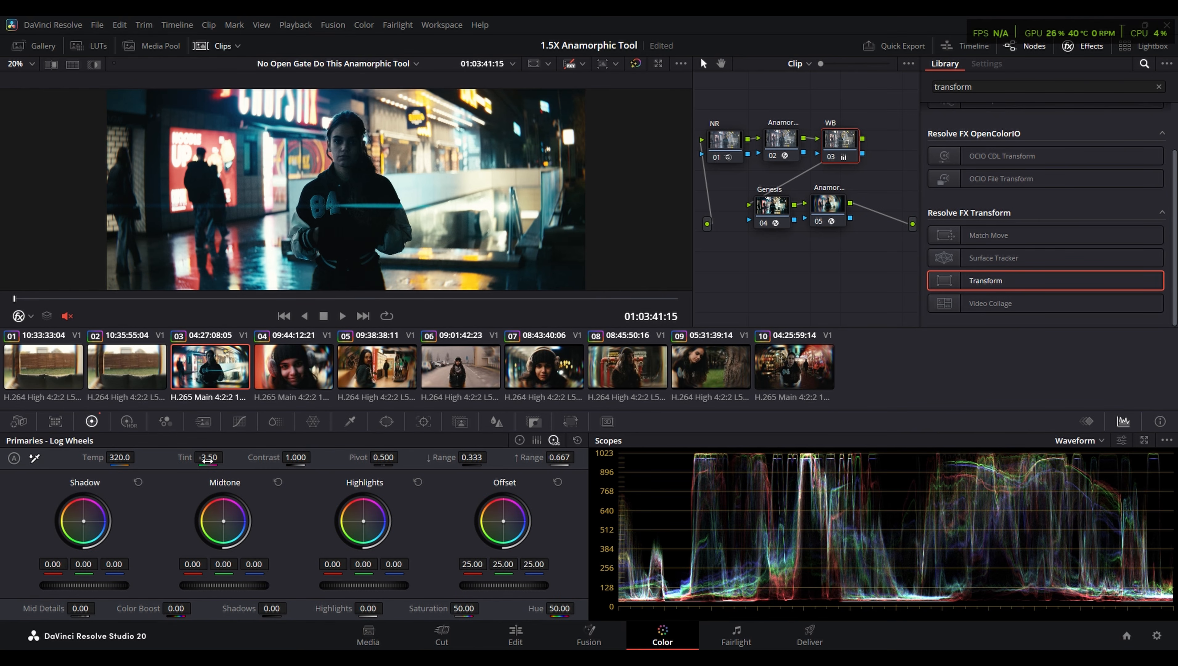
{"action": "left_click", "coordinate": [786, 211]}
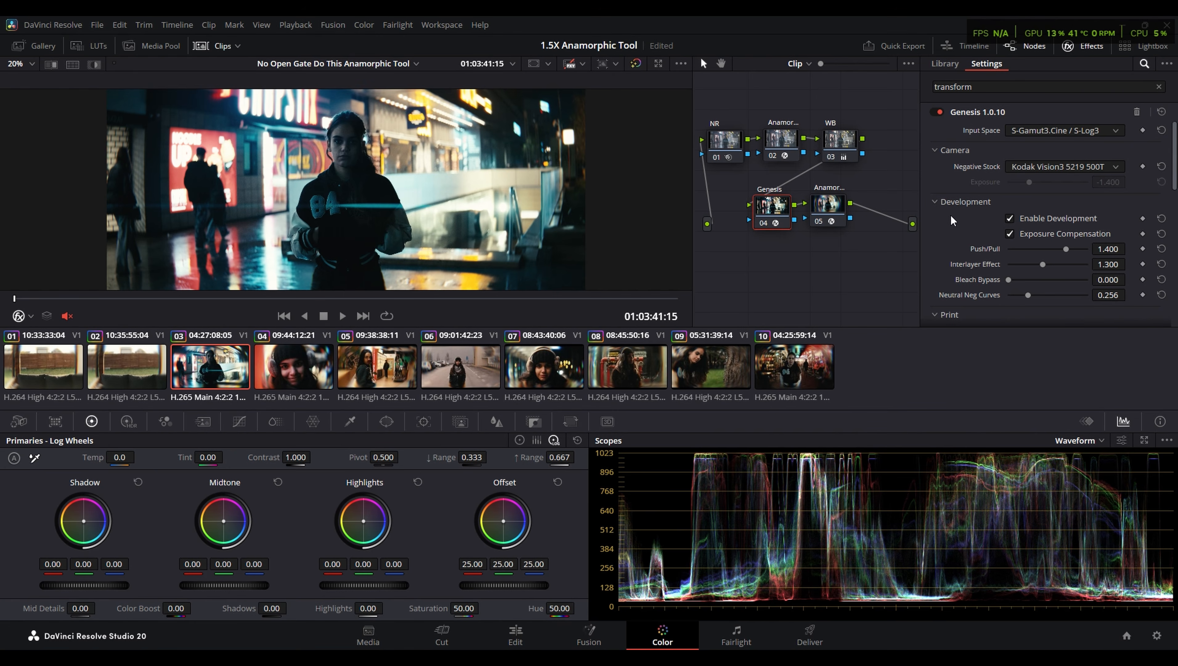
{"action": "scroll", "coordinate": [951, 219], "scroll_direction": "down", "scroll_amount": 8}
{"action": "scroll", "coordinate": [949, 219], "scroll_direction": "down", "scroll_amount": 5}
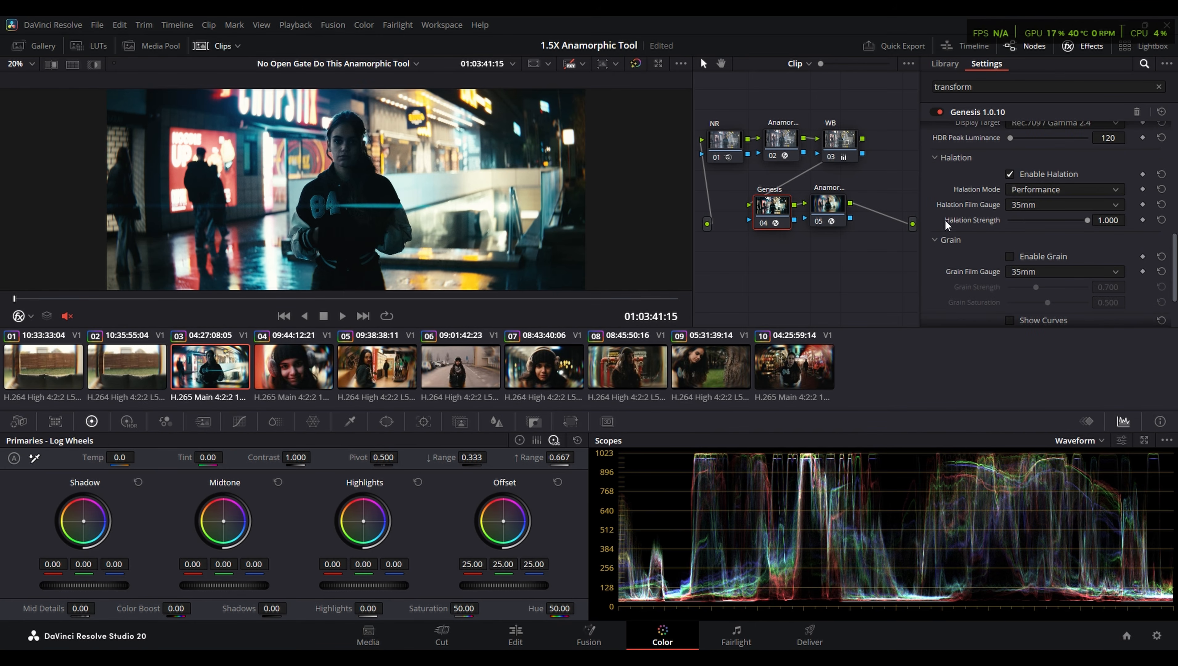
{"action": "scroll", "coordinate": [955, 268], "scroll_direction": "down", "scroll_amount": 3}
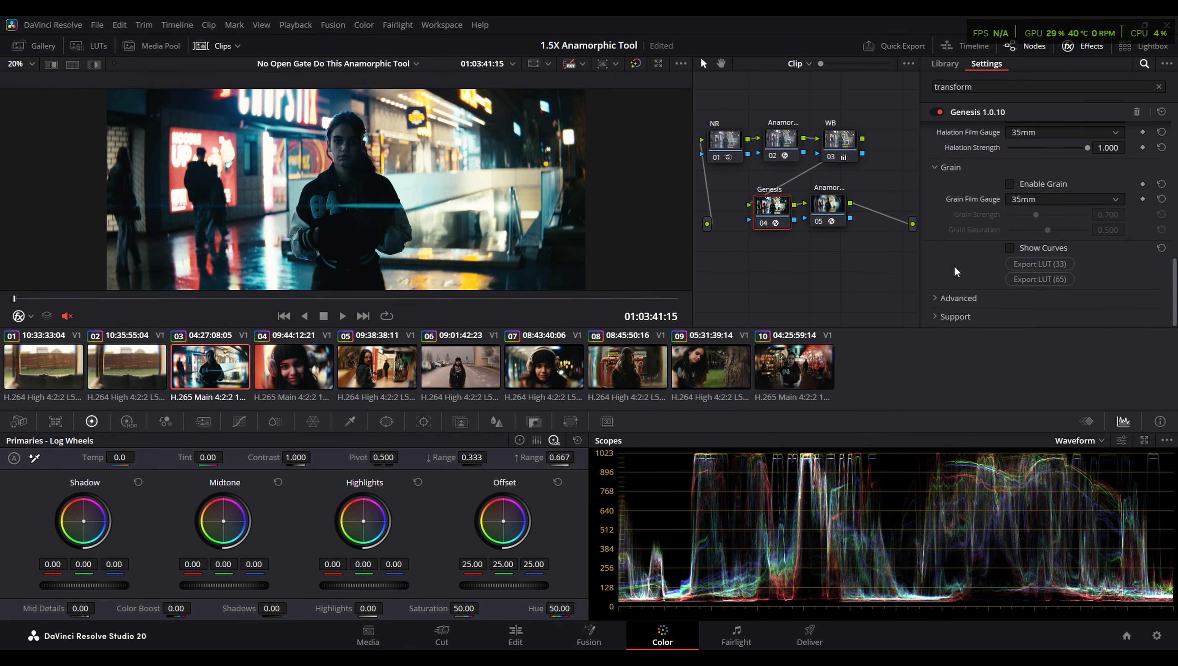
{"action": "scroll", "coordinate": [955, 268], "scroll_direction": "up", "scroll_amount": 14}
- Review the Anamorphic FX node's quality options and set its input squeeze to 1.5x
{"action": "left_click", "coordinate": [837, 207]}
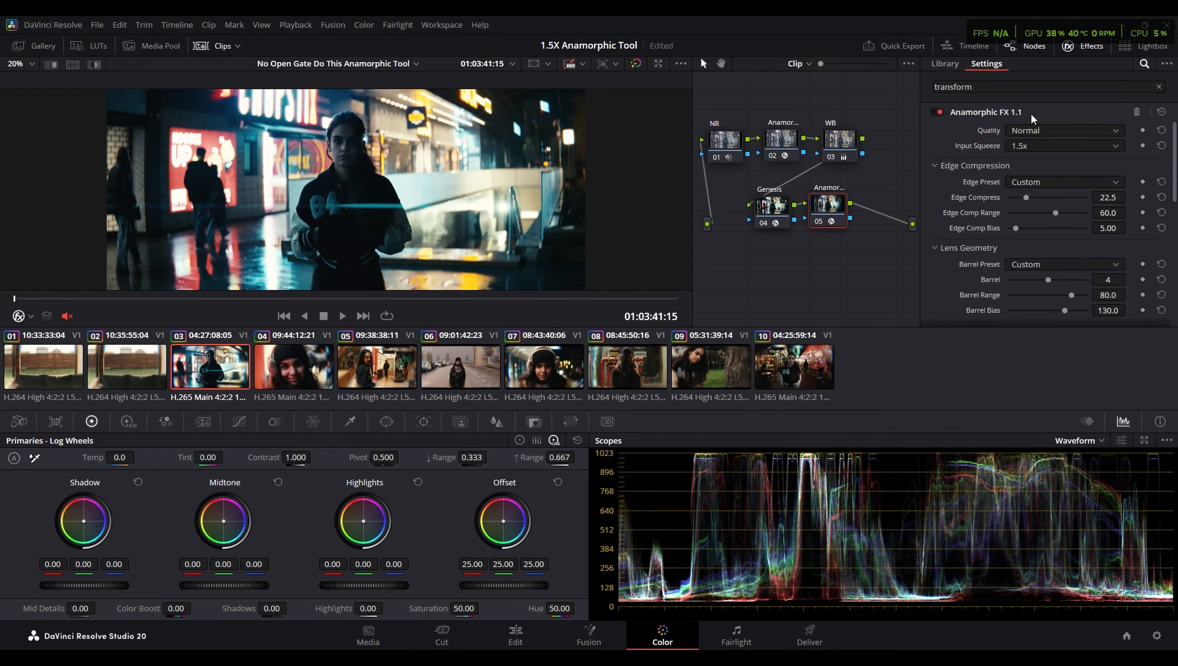
{"action": "left_click", "coordinate": [1040, 132]}
{"action": "left_click", "coordinate": [1032, 158]}
{"action": "left_click", "coordinate": [1048, 148]}
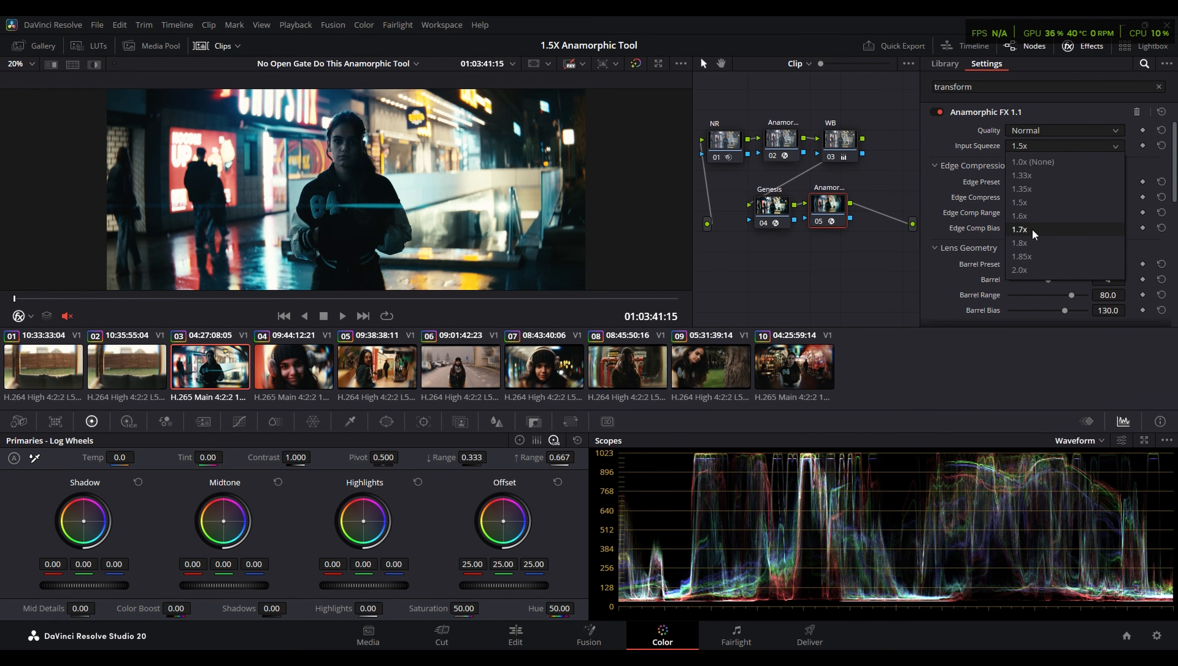
{"action": "left_click", "coordinate": [1032, 203]}
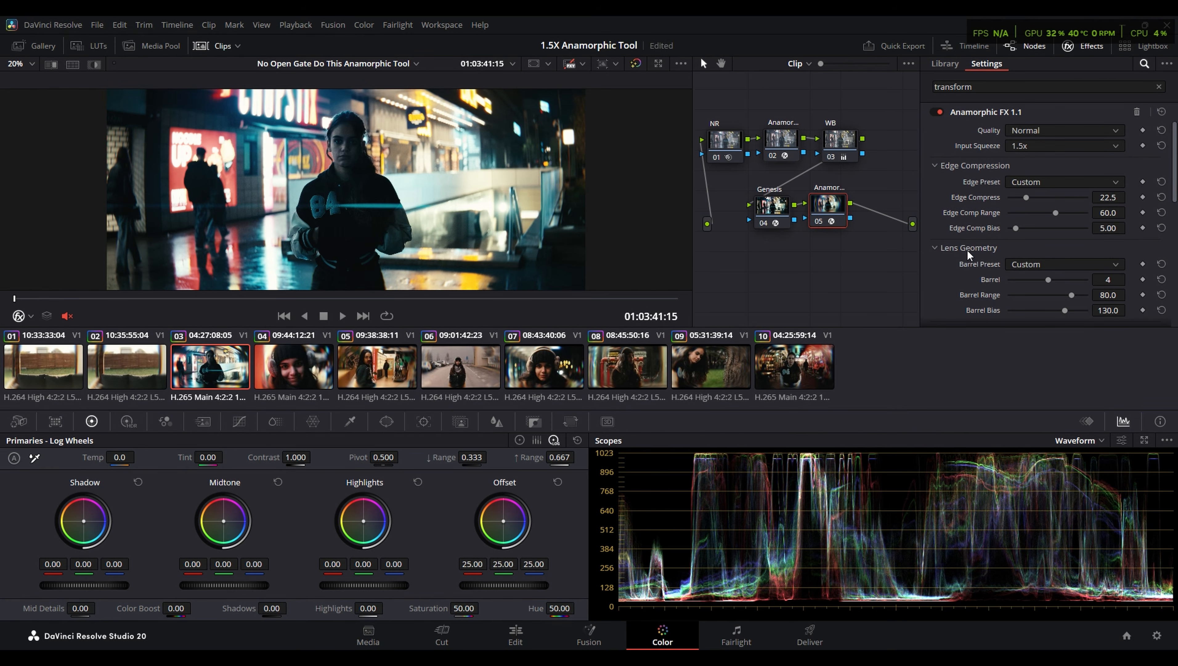
- Try the Mid presets for Anamorphic FX edge compression and barrel distortion, and check the picture full screen
{"action": "left_click", "coordinate": [1049, 182]}
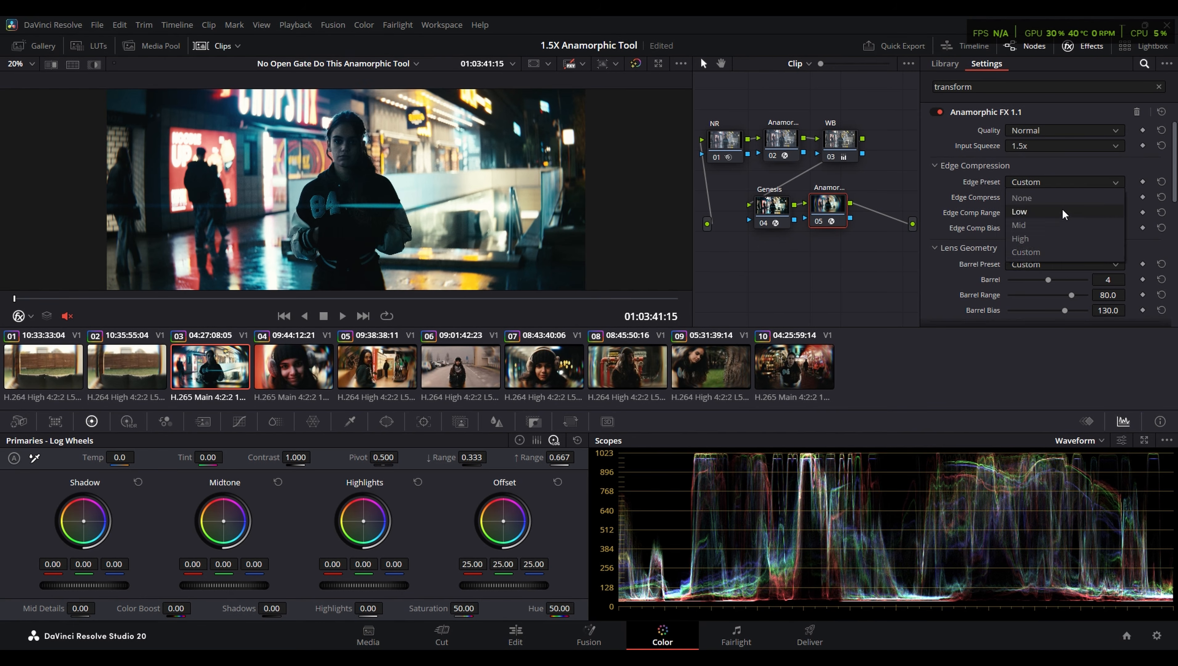
{"action": "left_click", "coordinate": [1032, 228]}
{"action": "left_click", "coordinate": [1025, 264]}
{"action": "left_click", "coordinate": [1032, 313]}
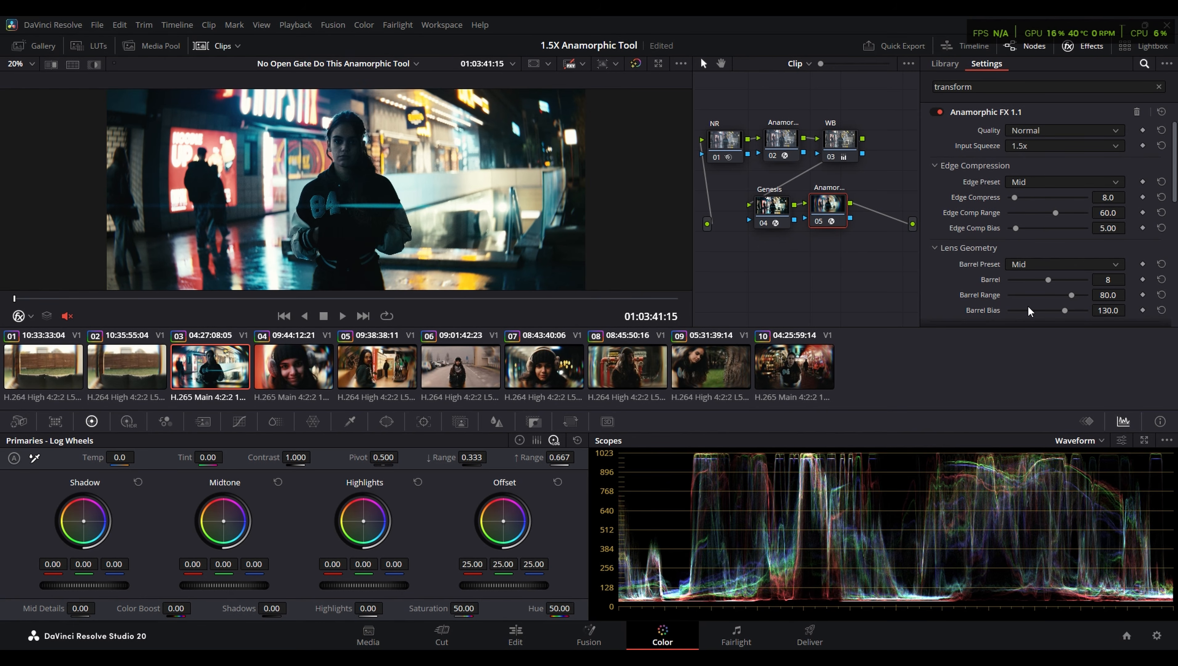
{"action": "key", "text": "ctrl+f"}
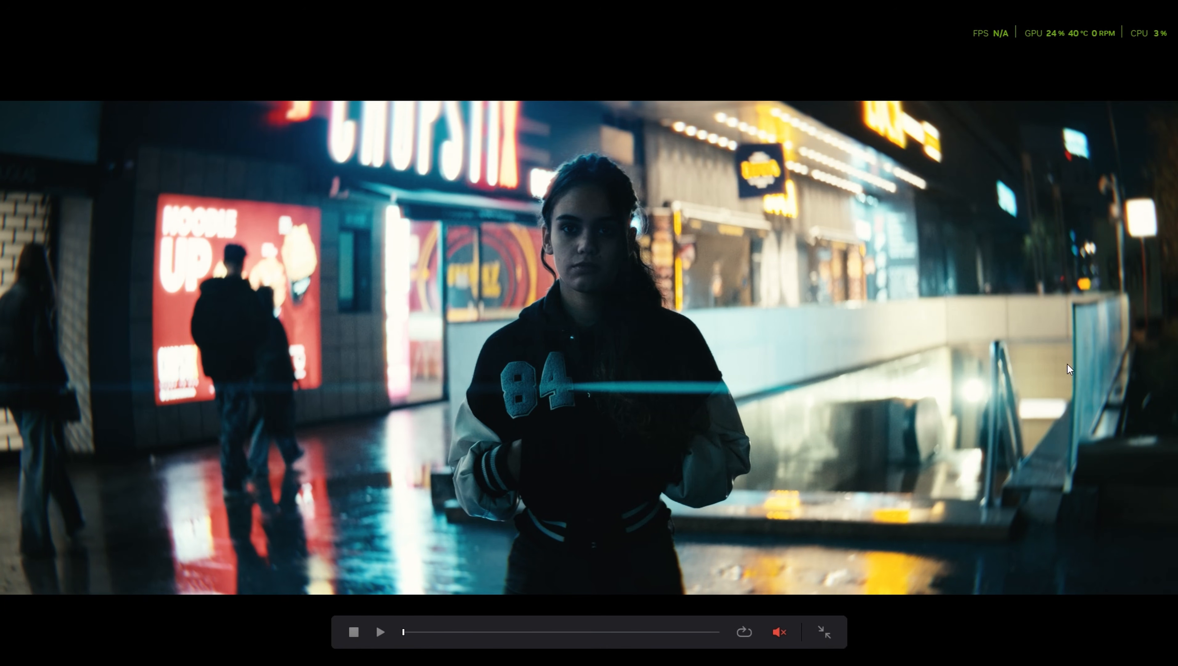
{"action": "key", "text": "ctrl+f"}
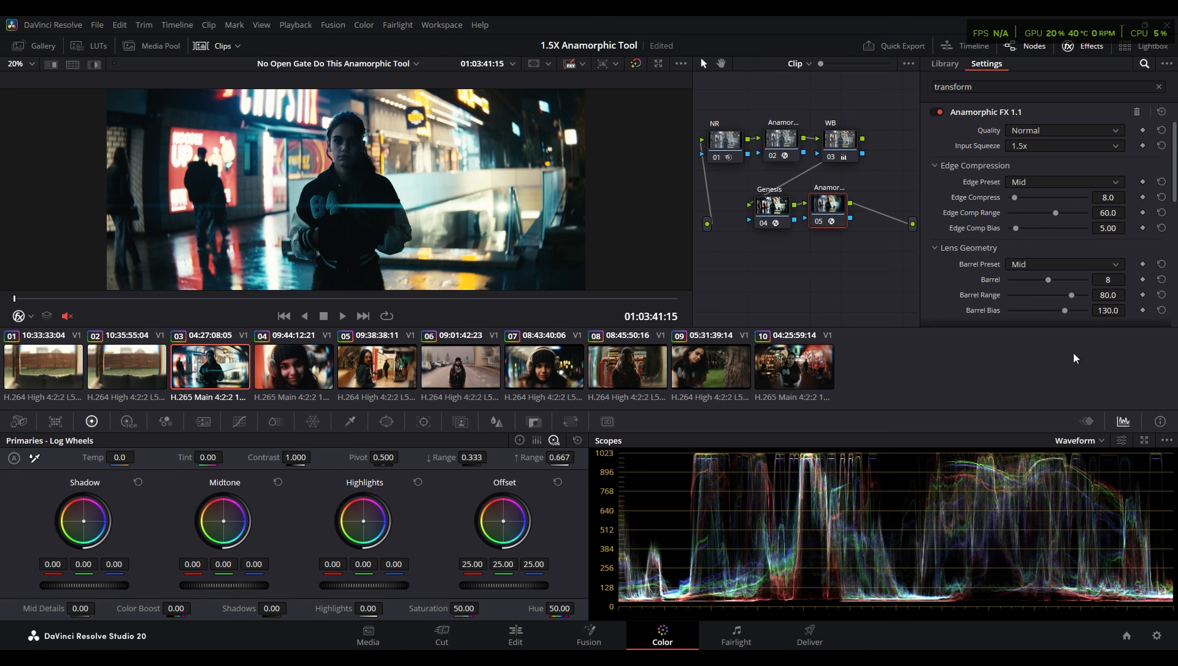
{"action": "scroll", "coordinate": [961, 227], "scroll_direction": "down", "scroll_amount": 3}
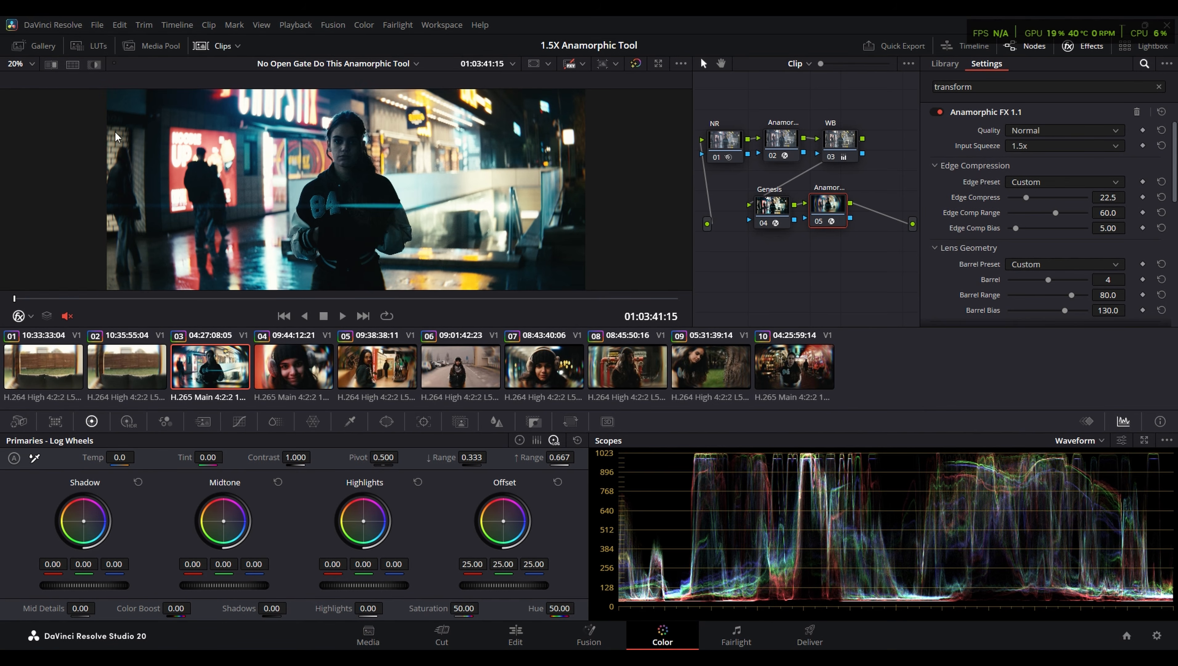
- Try a barrel value of 20 and an edge compression of 0 in Anamorphic FX, and restore edge compression to 22.5
{"action": "left_click_drag", "start_coordinate": [1048, 279], "coordinate": [1136, 278]}
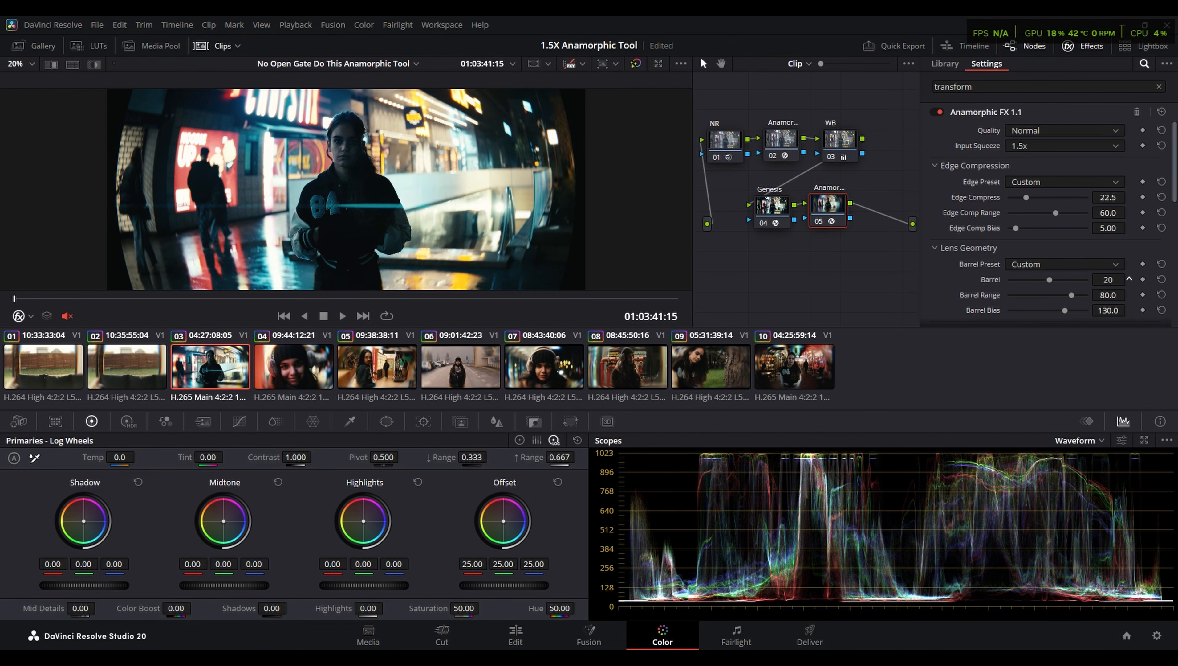
{"action": "mouse_move", "coordinate": [1108, 198]}
{"action": "left_mouse_down"}
{"action": "mouse_move", "coordinate": [1134, 198]}
{"action": "mouse_move", "coordinate": [1108, 198]}
{"action": "left_mouse_up"}
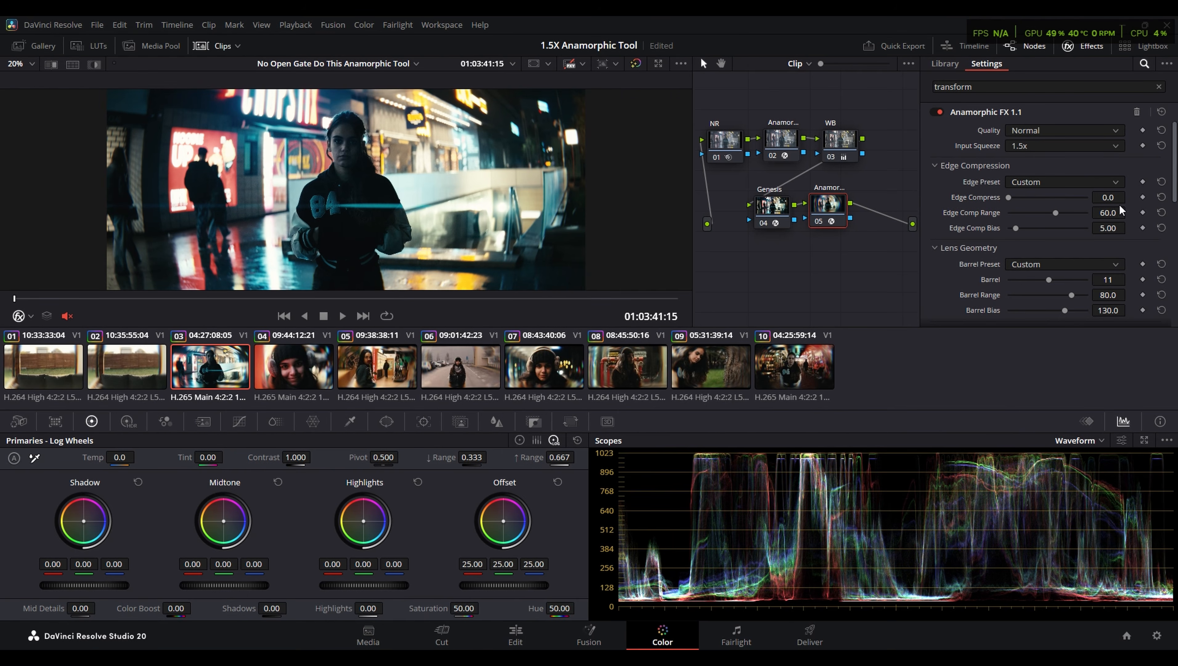
{"action": "left_click", "coordinate": [1112, 198]}
{"action": "type", "text": "22.5"}
{"action": "key", "text": "Return"}
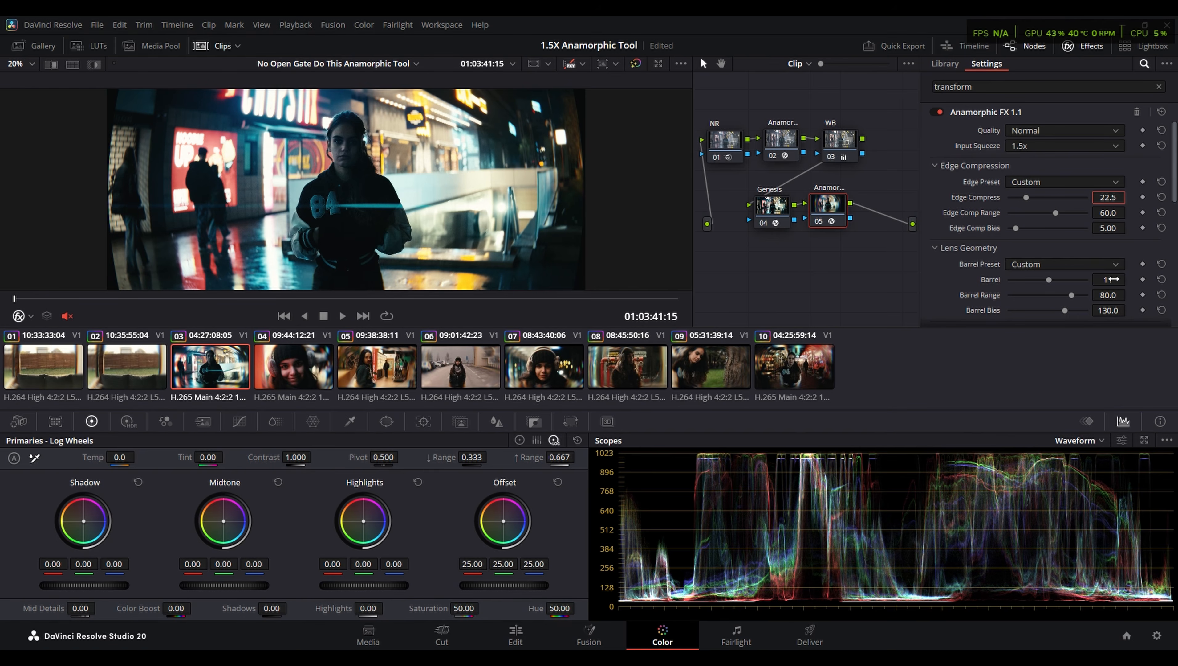
- Reduce the Anamorphic FX barrel value to 4 while checking the frame's corners for black edges
{"action": "left_click_drag", "start_coordinate": [1113, 280], "coordinate": [1106, 280]}
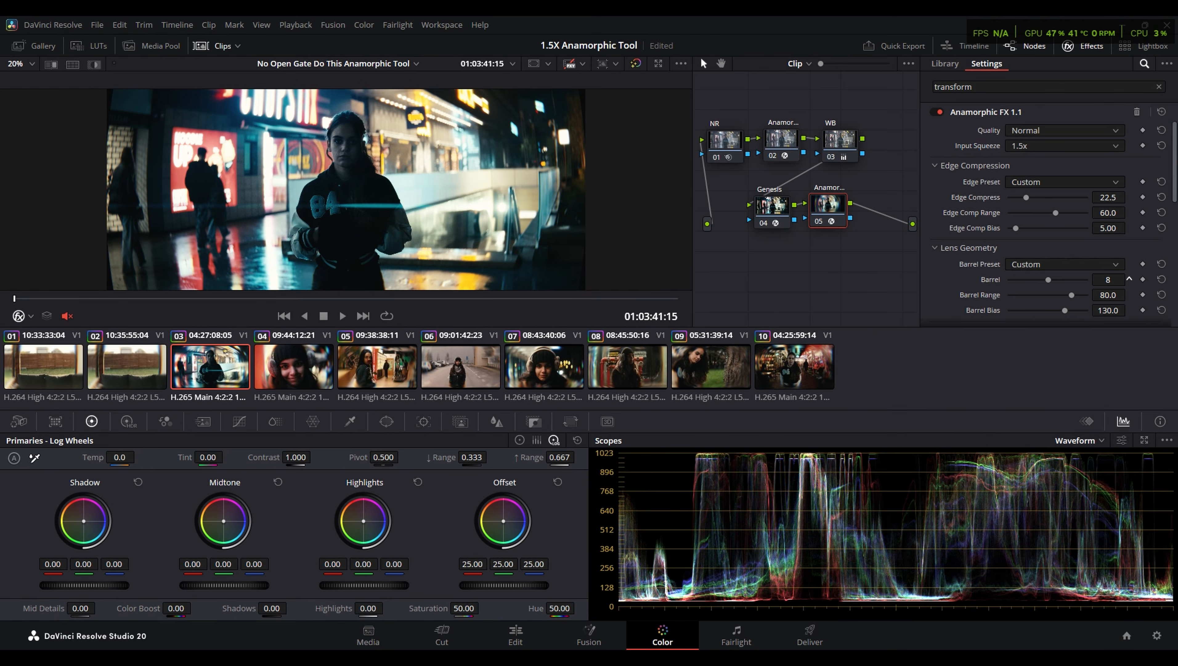
{"action": "scroll", "coordinate": [602, 98], "scroll_direction": "up", "scroll_amount": 5}
{"action": "scroll", "coordinate": [600, 93], "scroll_direction": "up", "scroll_amount": 3}
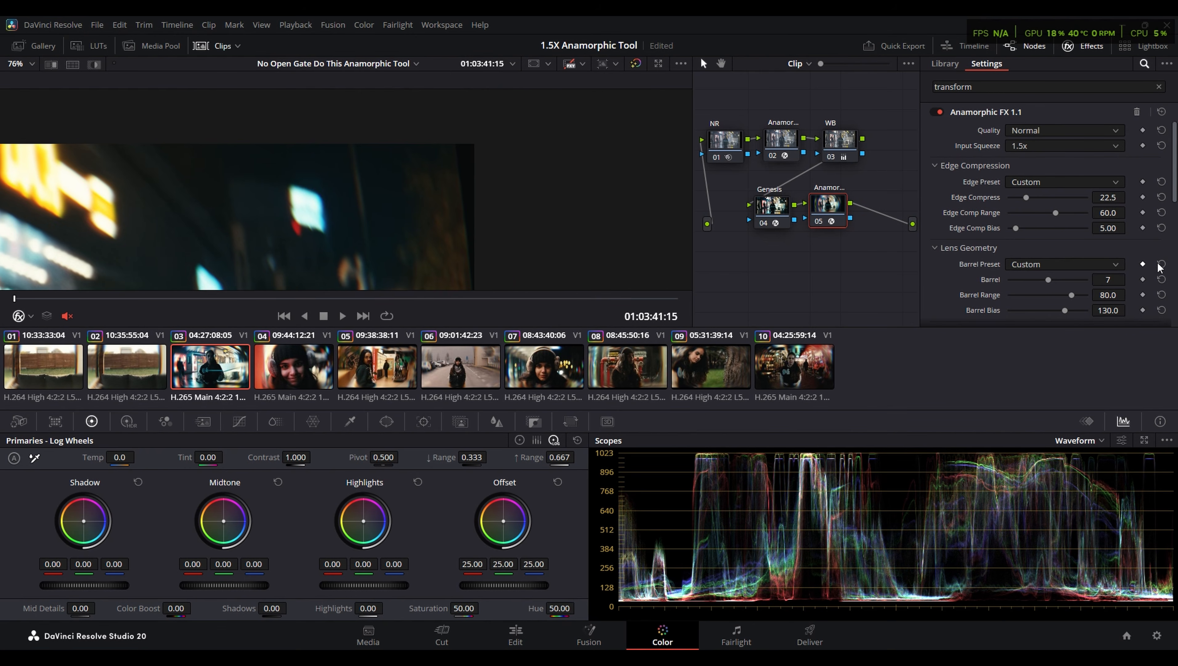
{"action": "left_click_drag", "start_coordinate": [1108, 276], "coordinate": [1117, 275]}
{"action": "scroll", "coordinate": [472, 145], "scroll_direction": "down", "scroll_amount": 3}
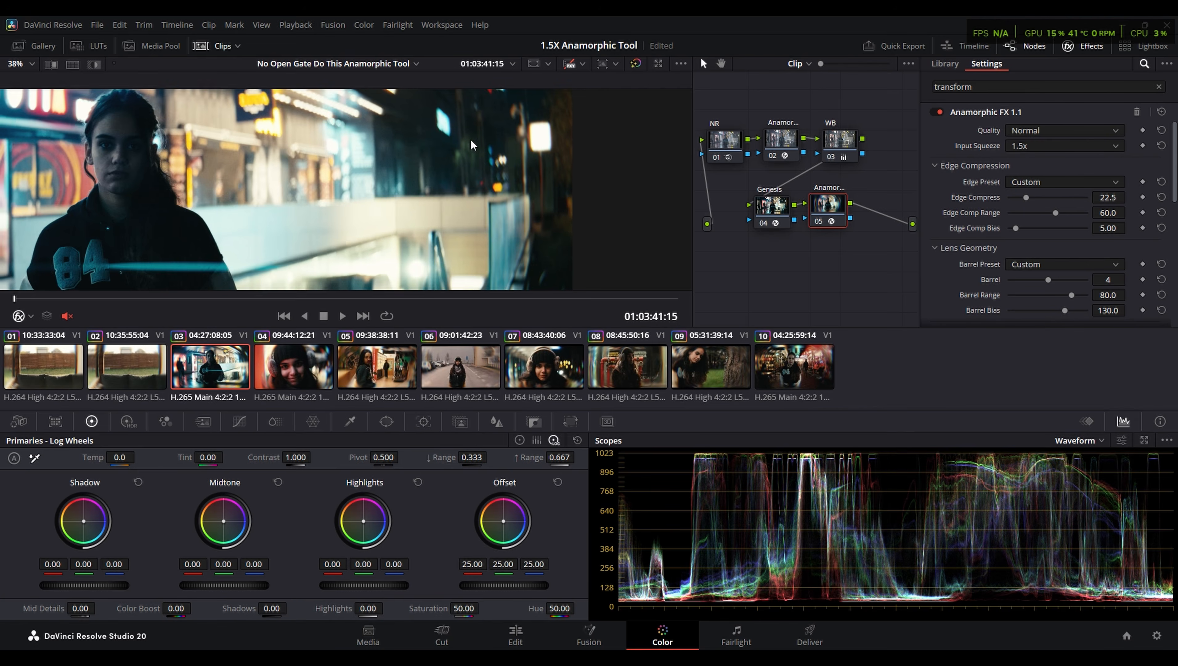
- Bypass the Anamorphic FX node, compare the picture with the timeline-level desqueeze node off and on, and return to the clip-level nodes
{"action": "key", "text": "ctrl+d"}
{"action": "scroll", "coordinate": [350, 156], "scroll_direction": "down", "scroll_amount": 2}
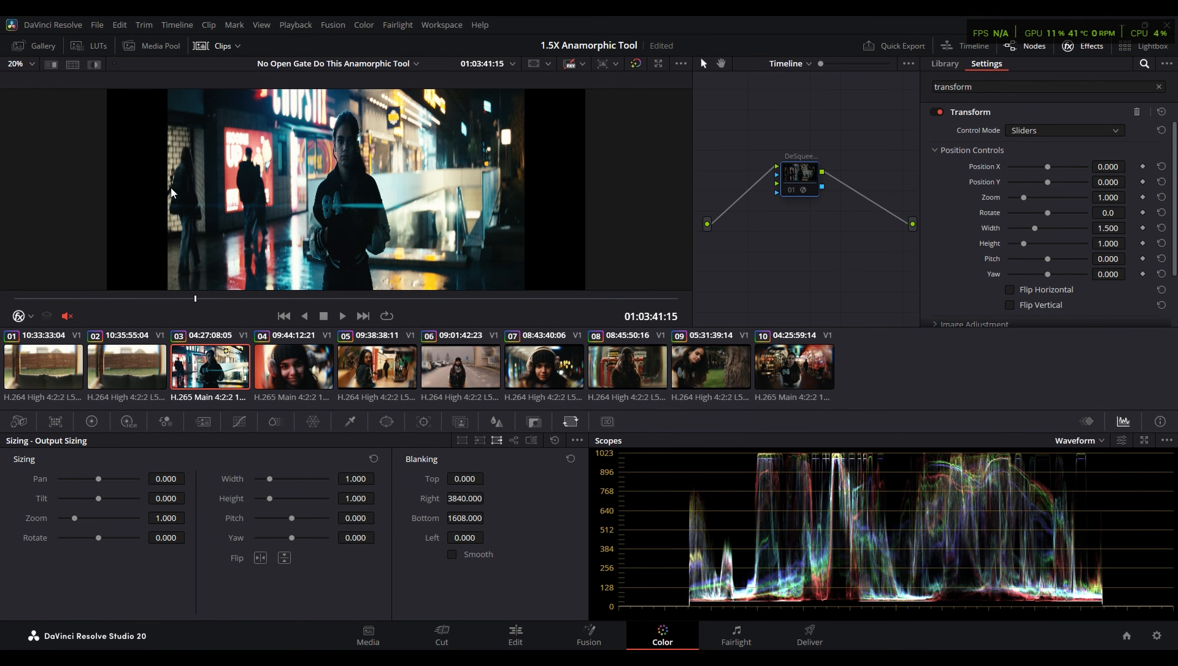
{"action": "key", "text": "ctrl+d"}
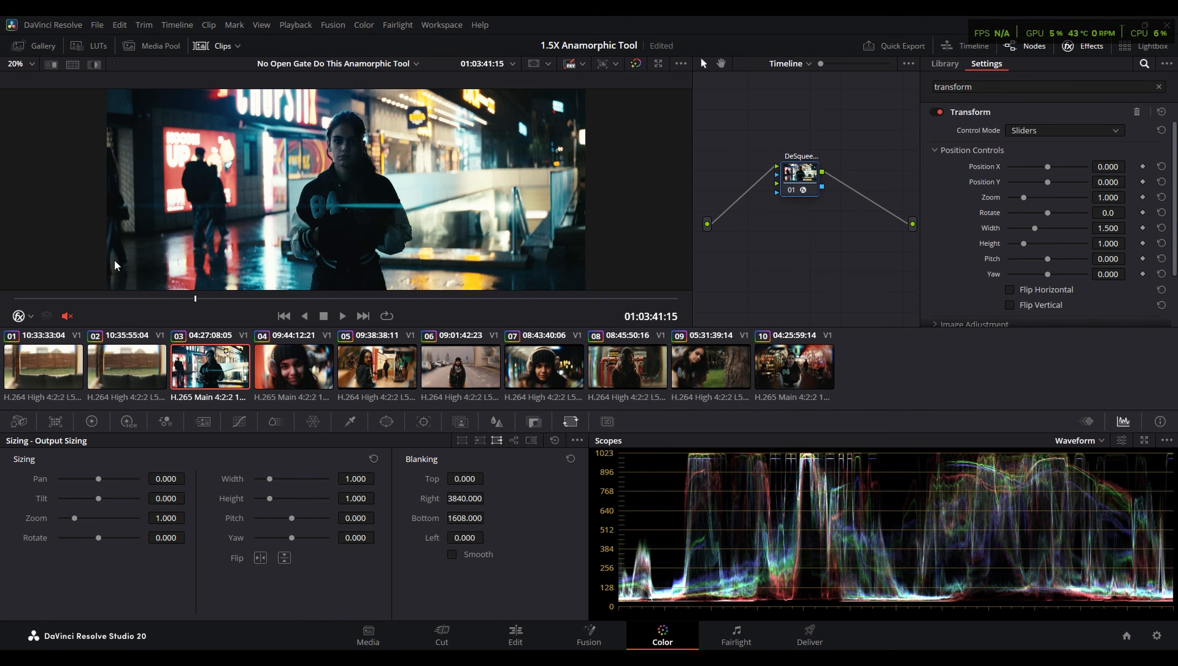
{"action": "left_click", "coordinate": [791, 62]}
{"action": "left_click", "coordinate": [792, 87]}
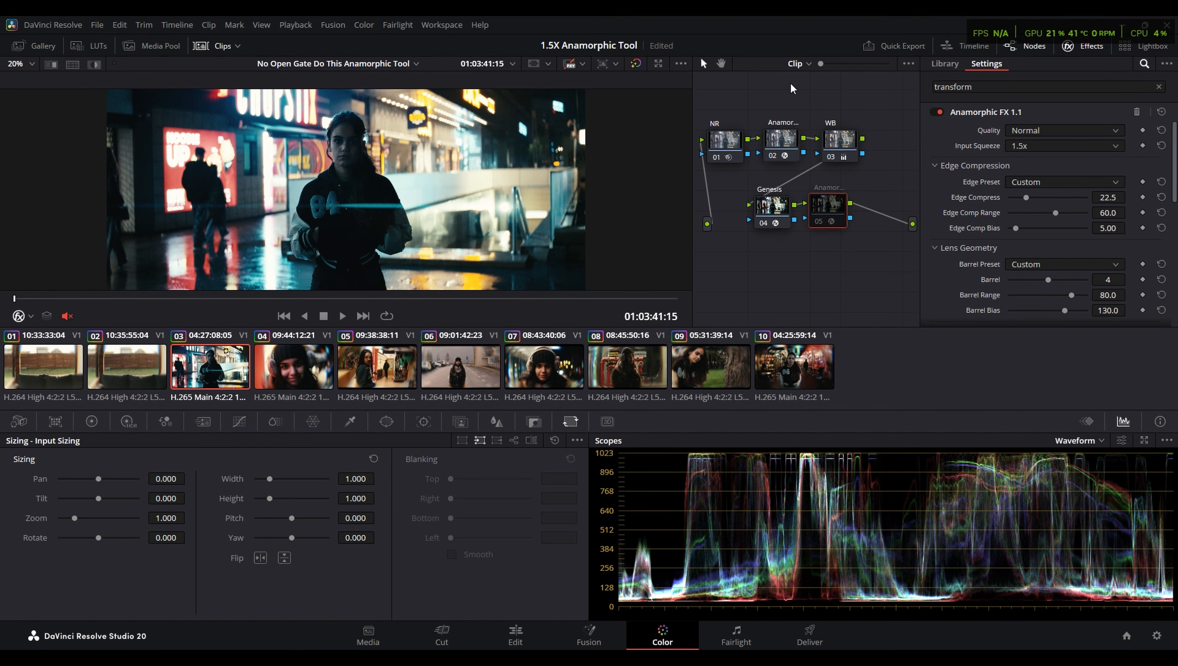
- Re-enable the Anamorphic FX node on clip 03 and examine its effect at both edges of the frame
{"action": "key", "text": "ctrl+d"}
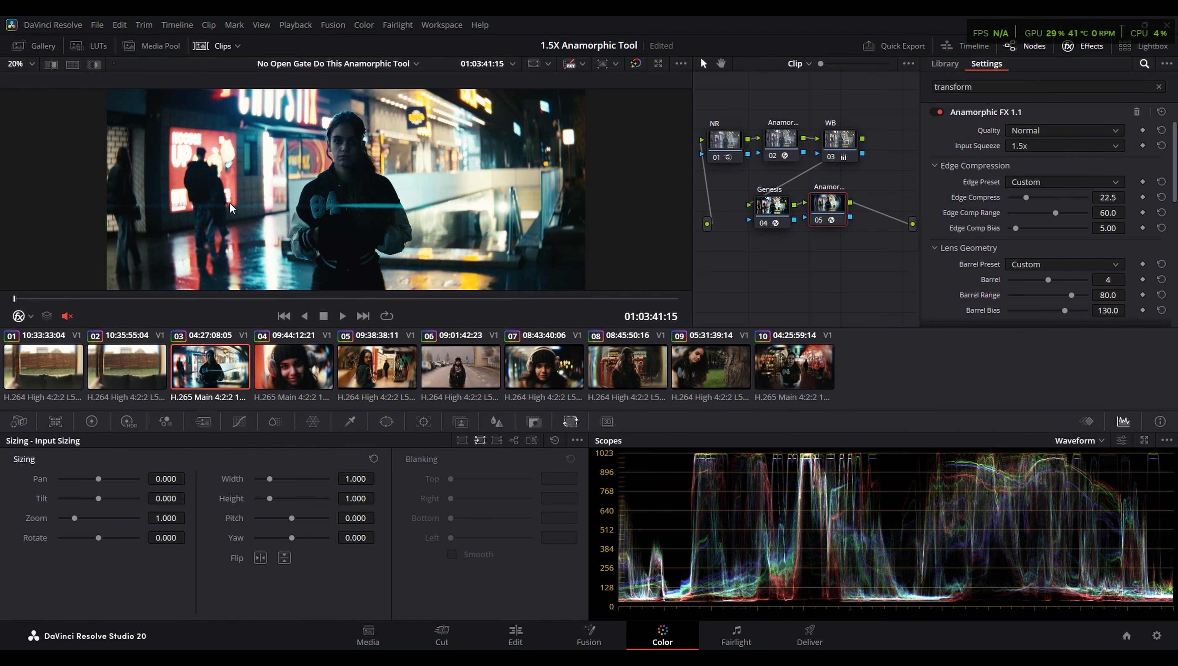
{"action": "scroll", "coordinate": [194, 156], "scroll_direction": "up", "scroll_amount": 4}
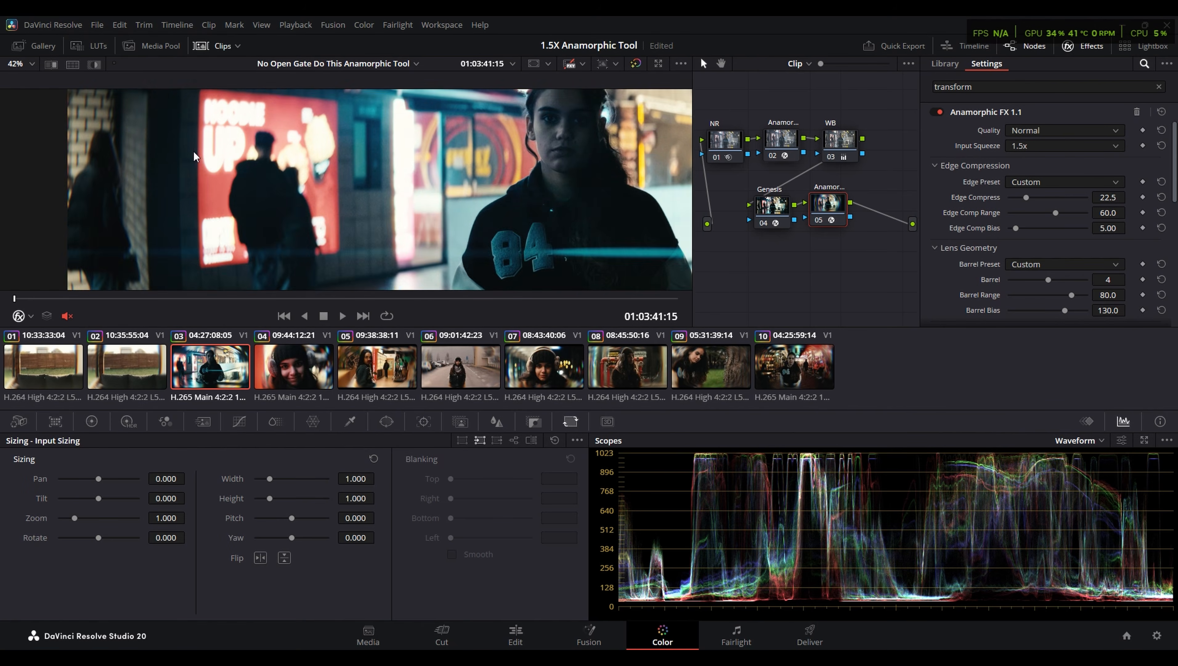
{"action": "left_click_drag", "start_coordinate": [601, 184], "coordinate": [168, 86]}
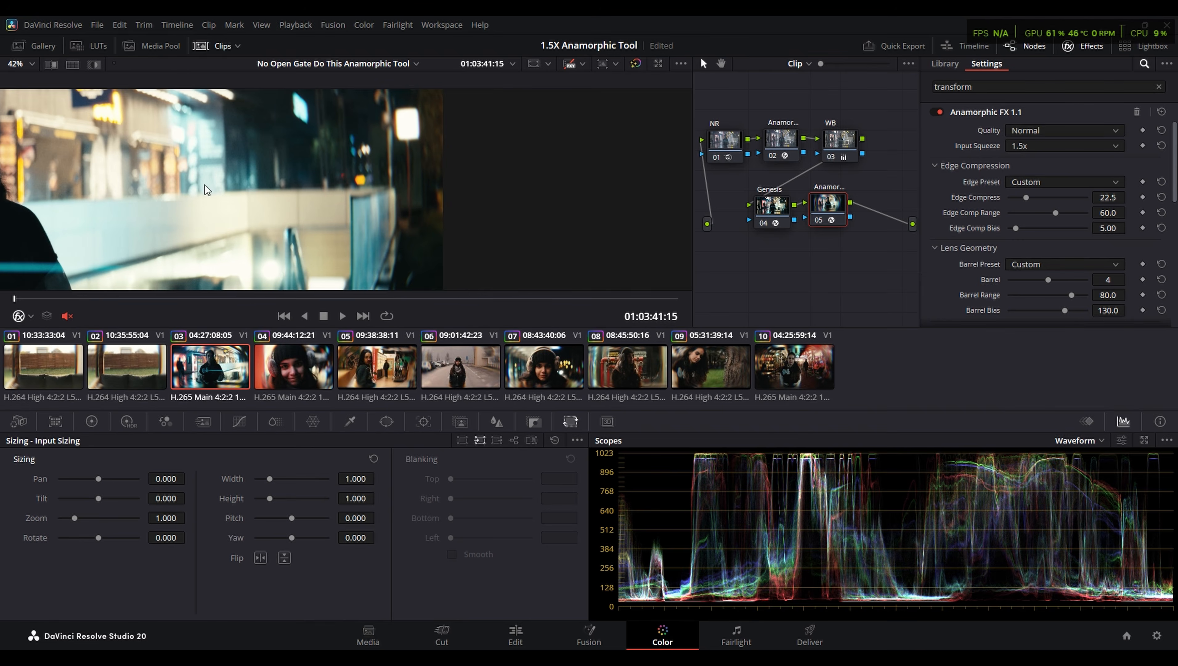
{"action": "left_click_drag", "start_coordinate": [261, 233], "coordinate": [379, 104]}
{"action": "scroll", "coordinate": [431, 186], "scroll_direction": "down", "scroll_amount": 3}
{"action": "key", "text": "shift+z"}
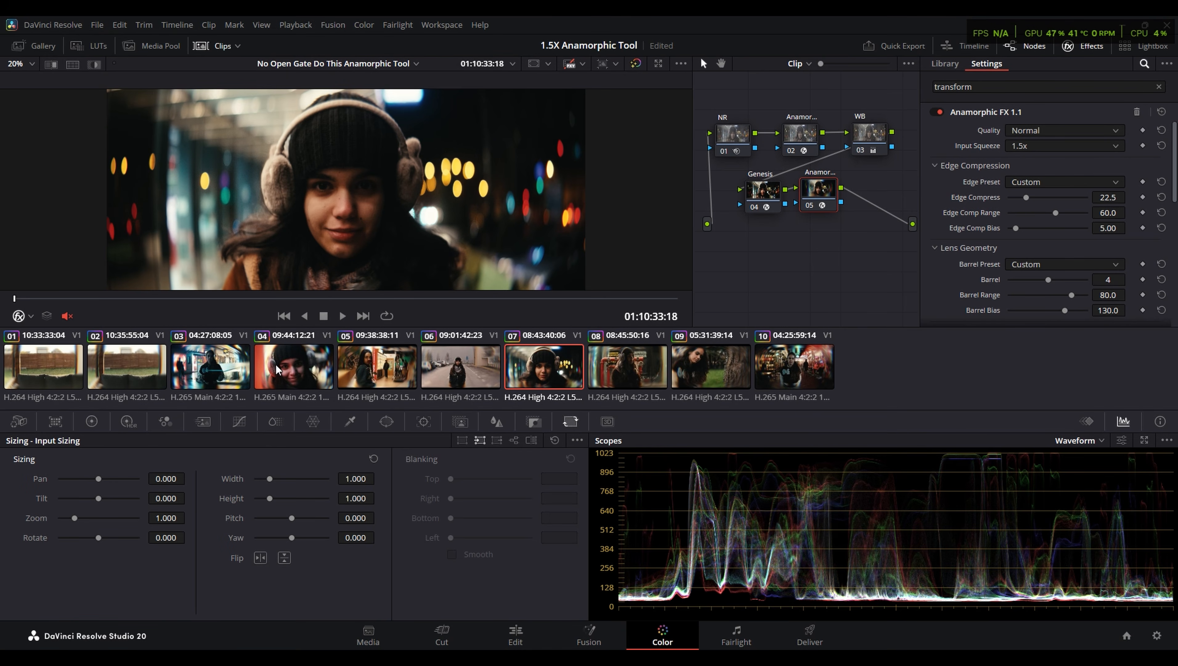
- Compare the edges of clip 10 with its Anamorphic FX node bypassed and re-enabled
{"action": "left_click", "coordinate": [308, 373]}
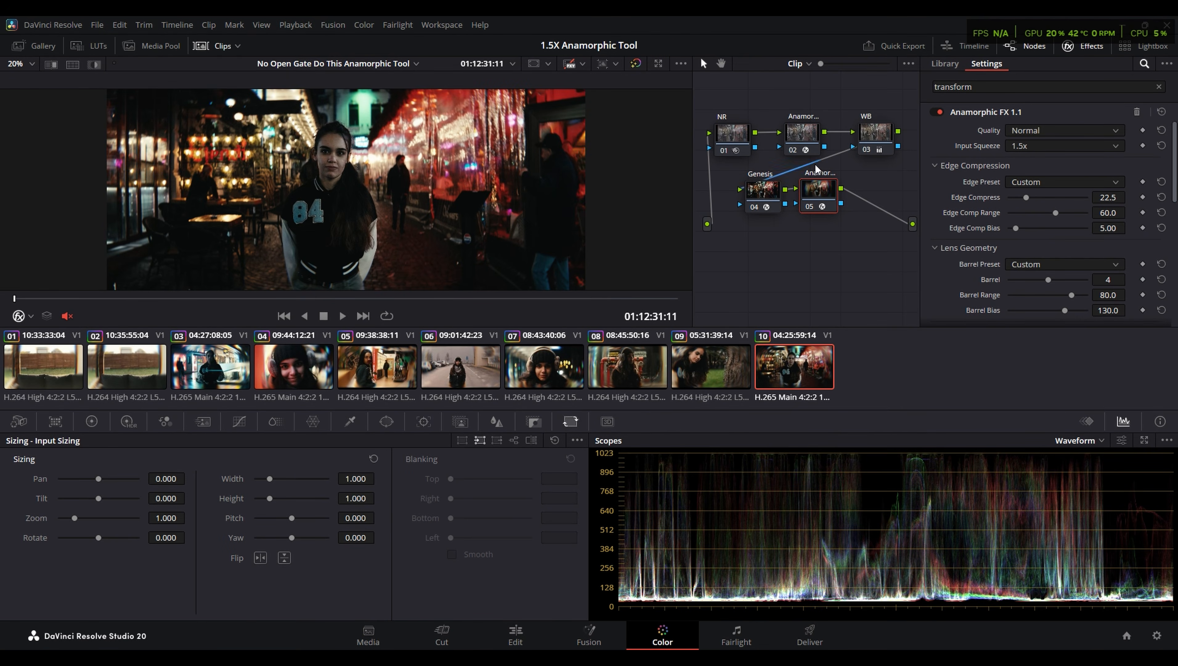
{"action": "key", "text": "ctrl+d"}
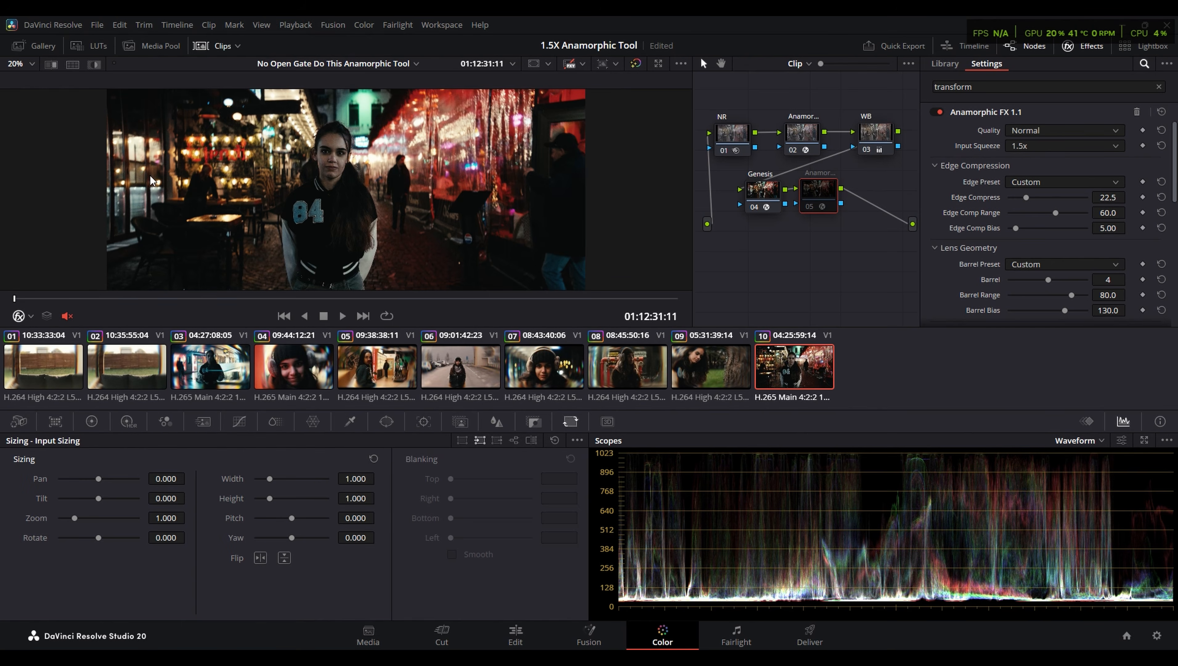
{"action": "scroll", "coordinate": [150, 177], "scroll_direction": "up", "scroll_amount": 7}
{"action": "left_click_drag", "start_coordinate": [144, 163], "coordinate": [373, 162]}
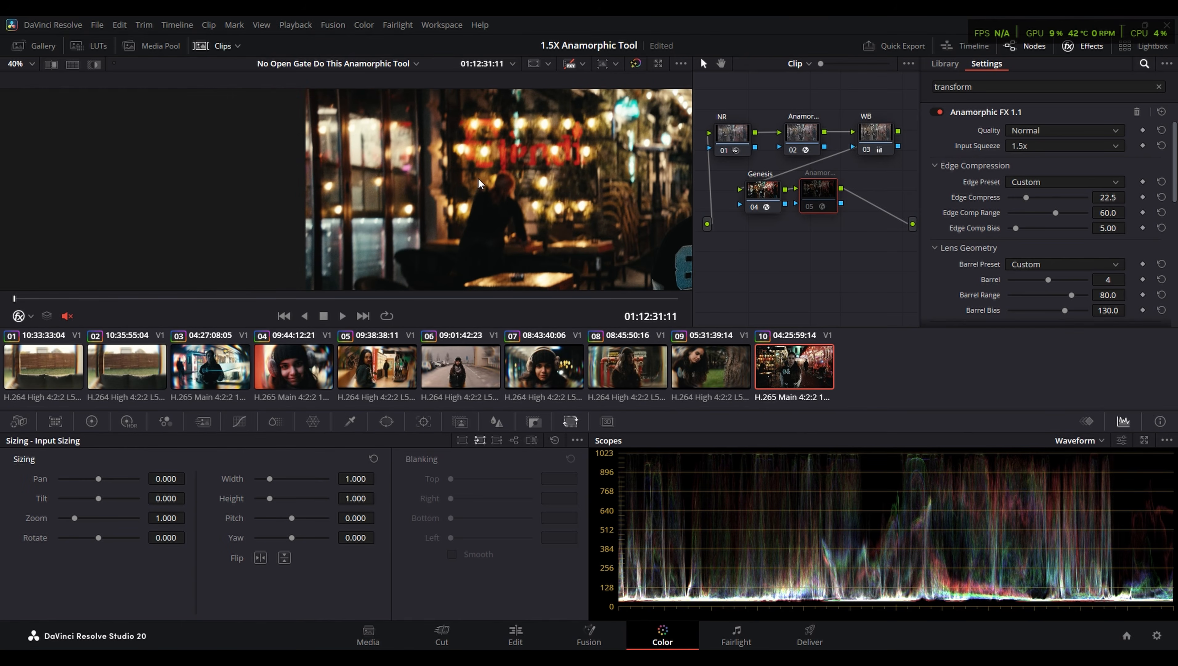
{"action": "left_click_drag", "start_coordinate": [479, 180], "coordinate": [396, 105]}
{"action": "left_click_drag", "start_coordinate": [302, 164], "coordinate": [129, 235]}
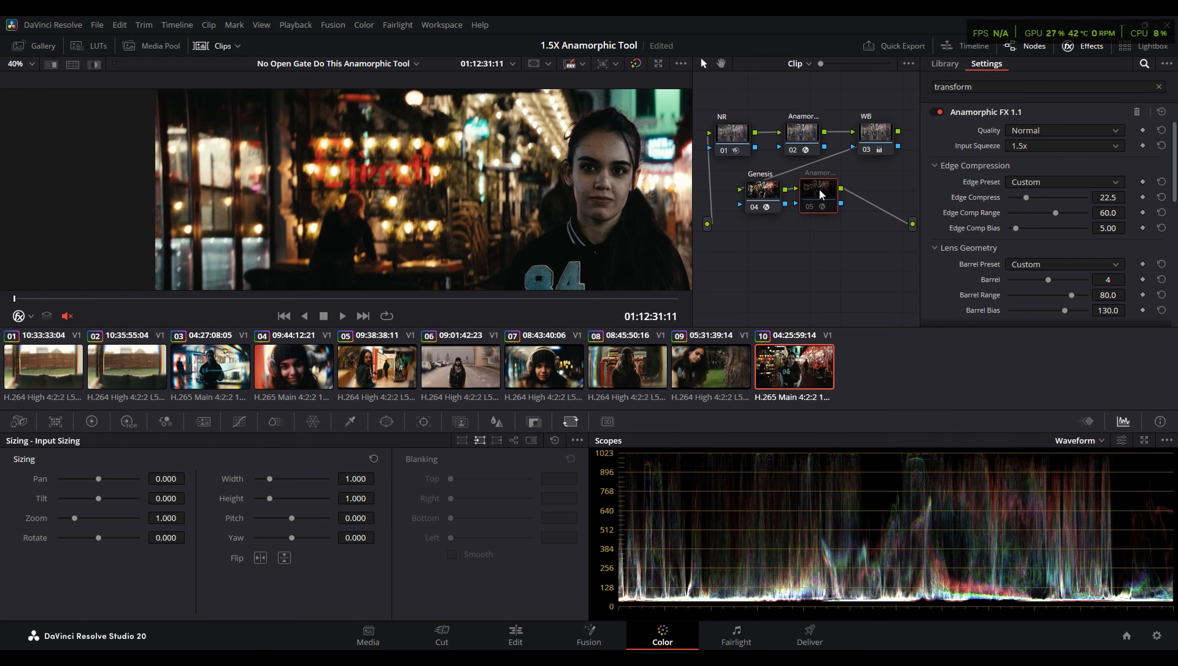
{"action": "key", "text": "ctrl+d"}
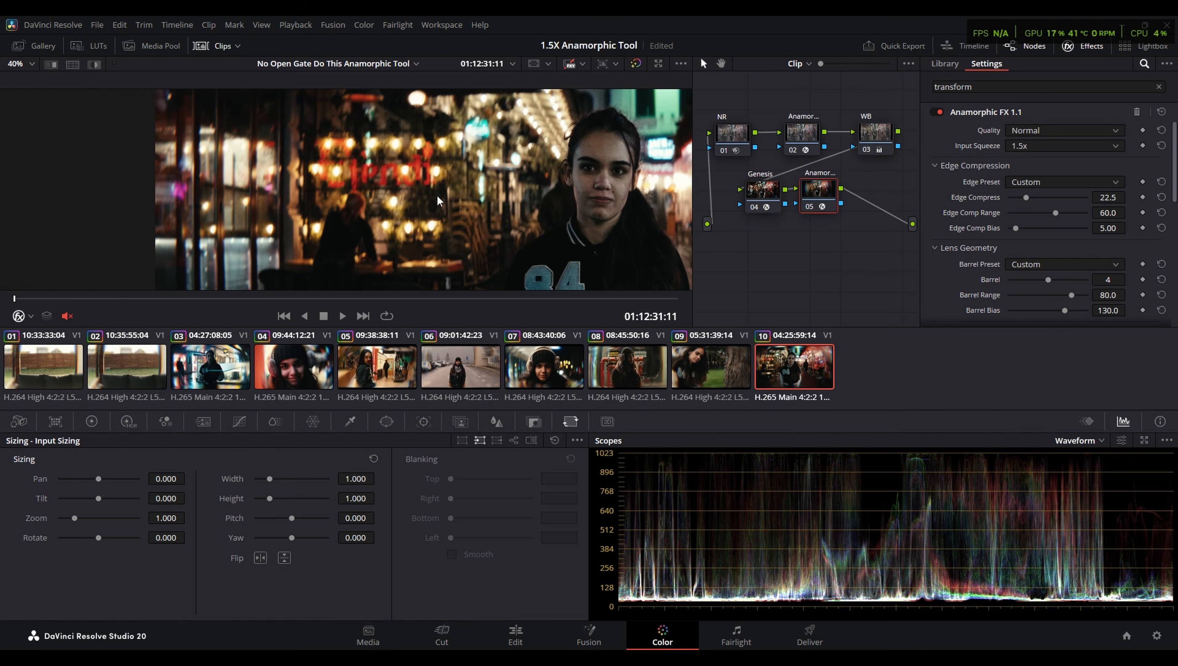
- Examine the frame edge of clip 10 up close and the whole clip full screen with the Anamorphic FX effect on
{"action": "left_click_drag", "start_coordinate": [231, 155], "coordinate": [220, 118]}
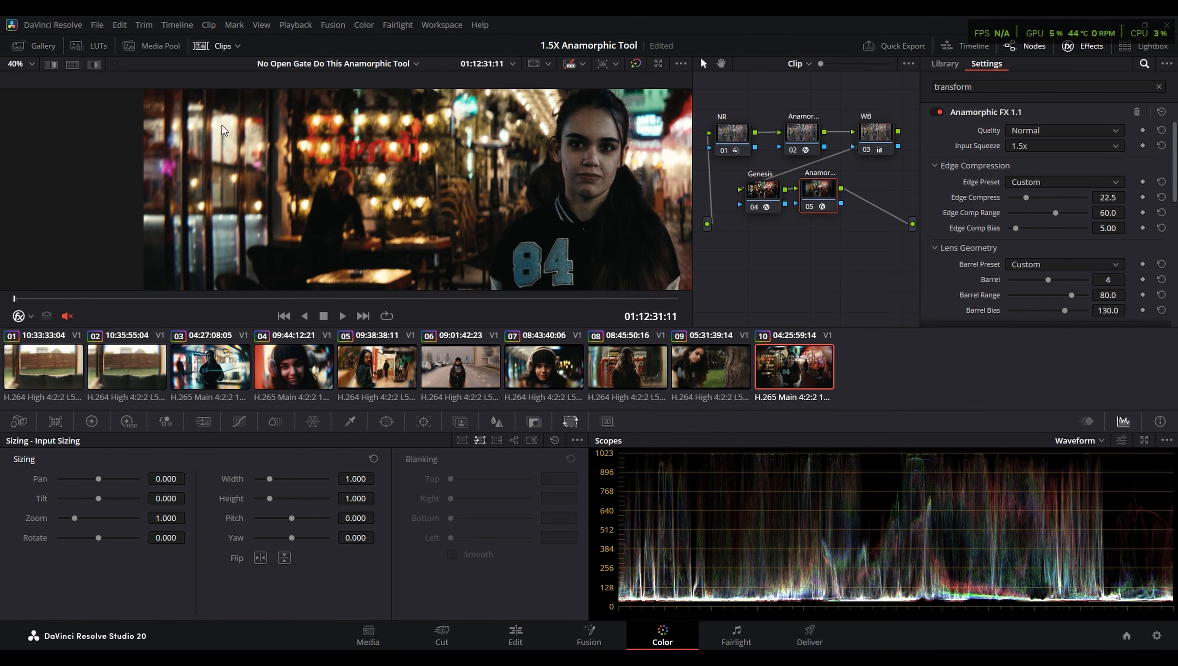
{"action": "key", "text": "shift+z"}
{"action": "key", "text": "ctrl+f"}
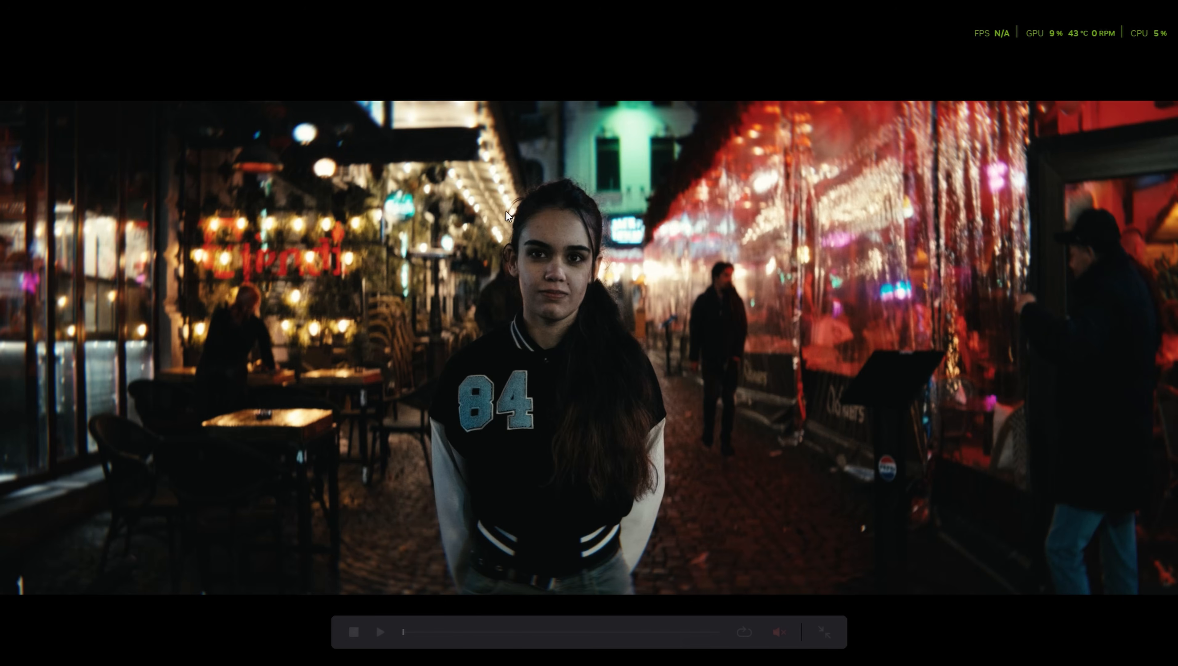
{"action": "key", "text": "ctrl+f"}
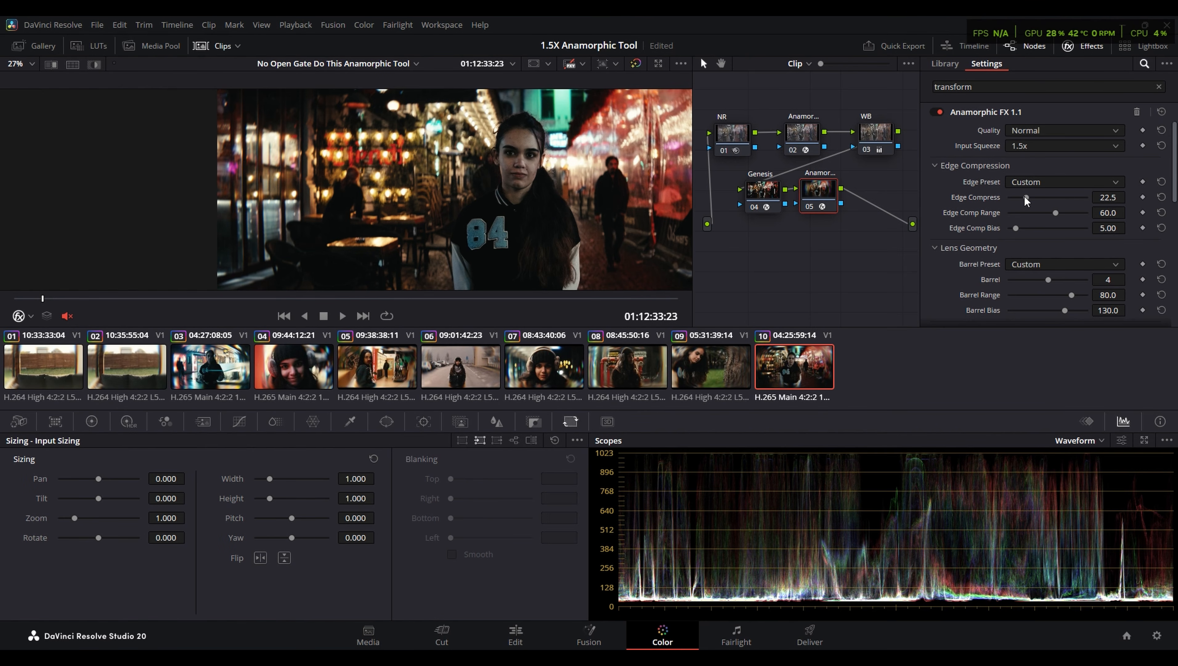
- Set clip 10's Barrel Preset to None and try Edge Compress at 53.5 and 42.6 while checking the frame's edge
{"action": "left_click", "coordinate": [1046, 263]}
{"action": "left_click", "coordinate": [1036, 281]}
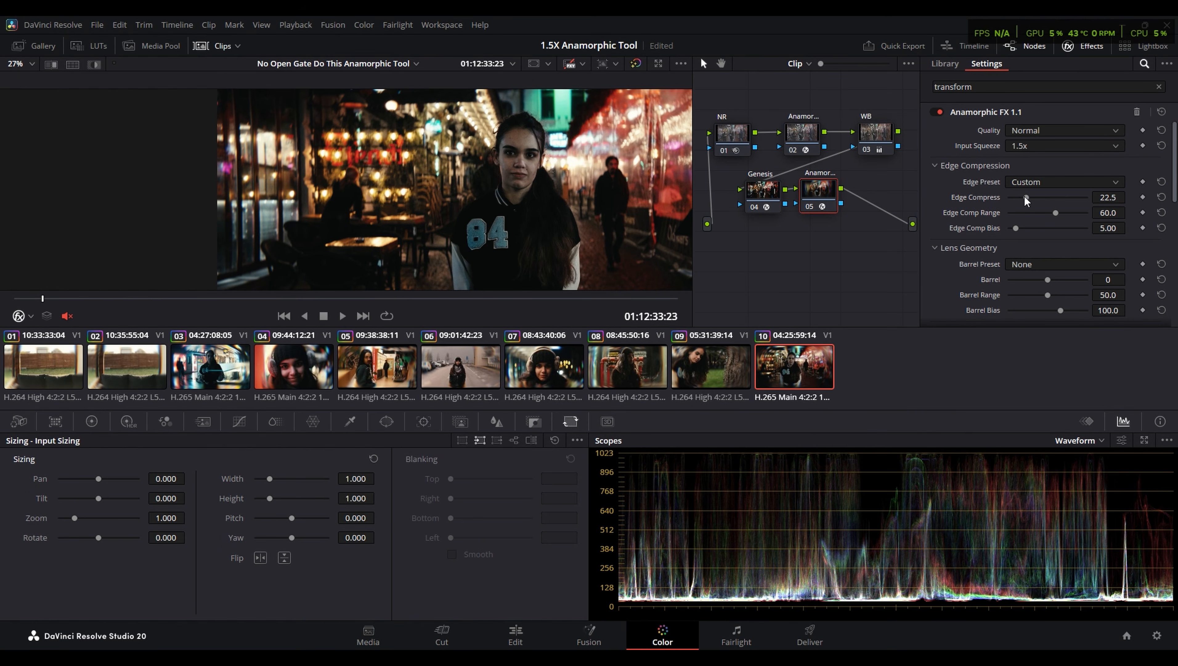
{"action": "left_click_drag", "start_coordinate": [1026, 197], "coordinate": [1051, 198]}
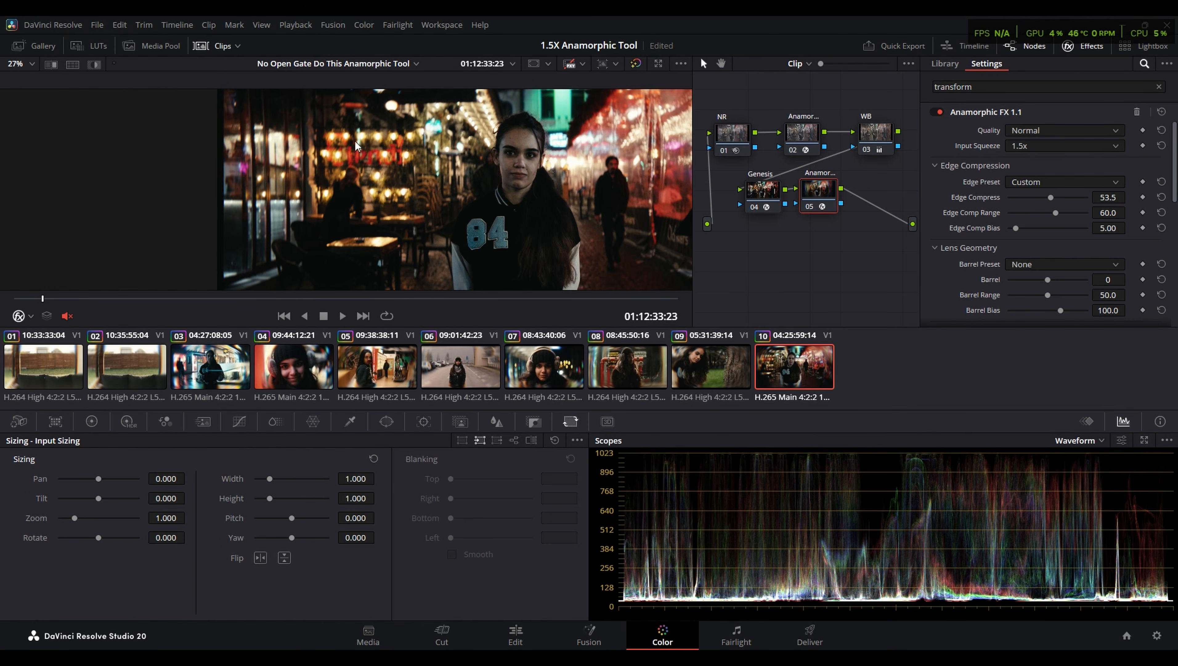
{"action": "scroll", "coordinate": [185, 173], "scroll_direction": "up", "scroll_amount": 5}
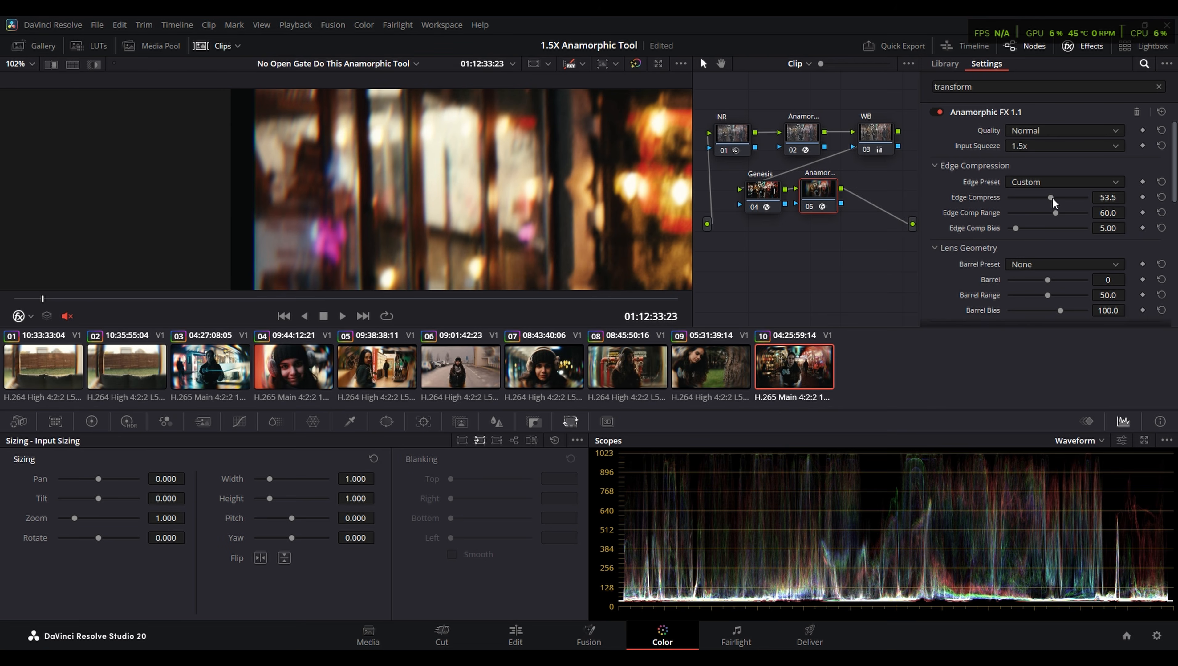
{"action": "left_click_drag", "start_coordinate": [1055, 202], "coordinate": [1043, 201]}
{"action": "scroll", "coordinate": [483, 237], "scroll_direction": "down", "scroll_amount": 2}
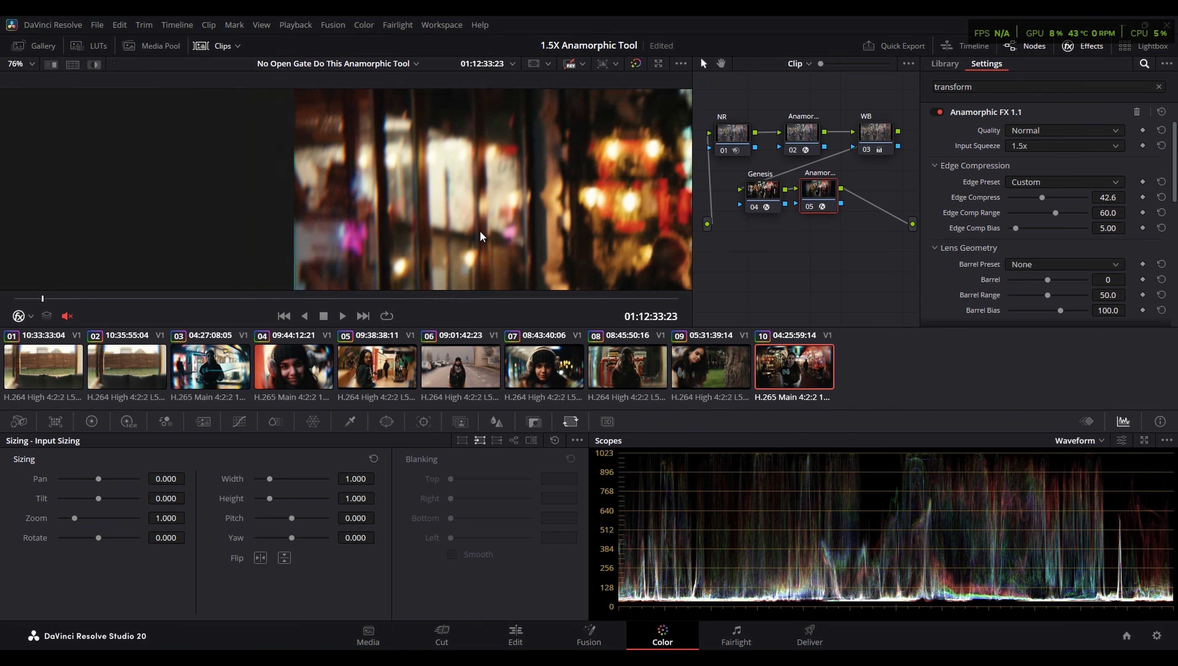
{"action": "scroll", "coordinate": [483, 237], "scroll_direction": "down", "scroll_amount": 2}
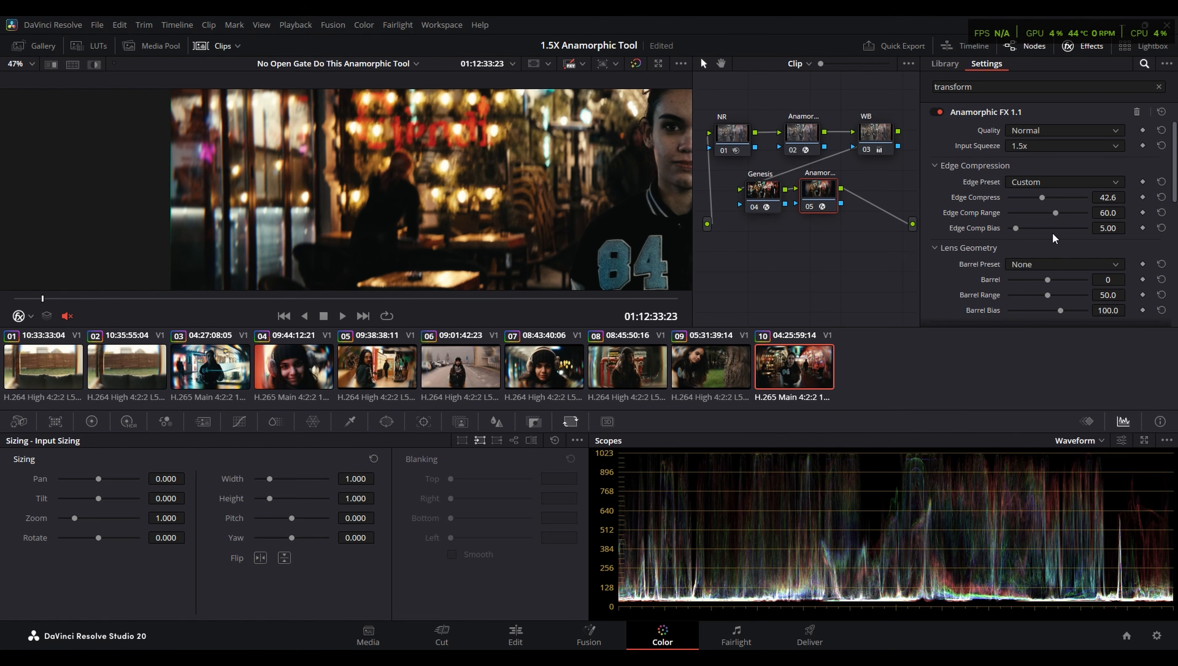
- Set clip 10's Barrel Preset to Low and check the whole picture
{"action": "left_click", "coordinate": [1040, 270]}
{"action": "left_click", "coordinate": [1026, 294]}
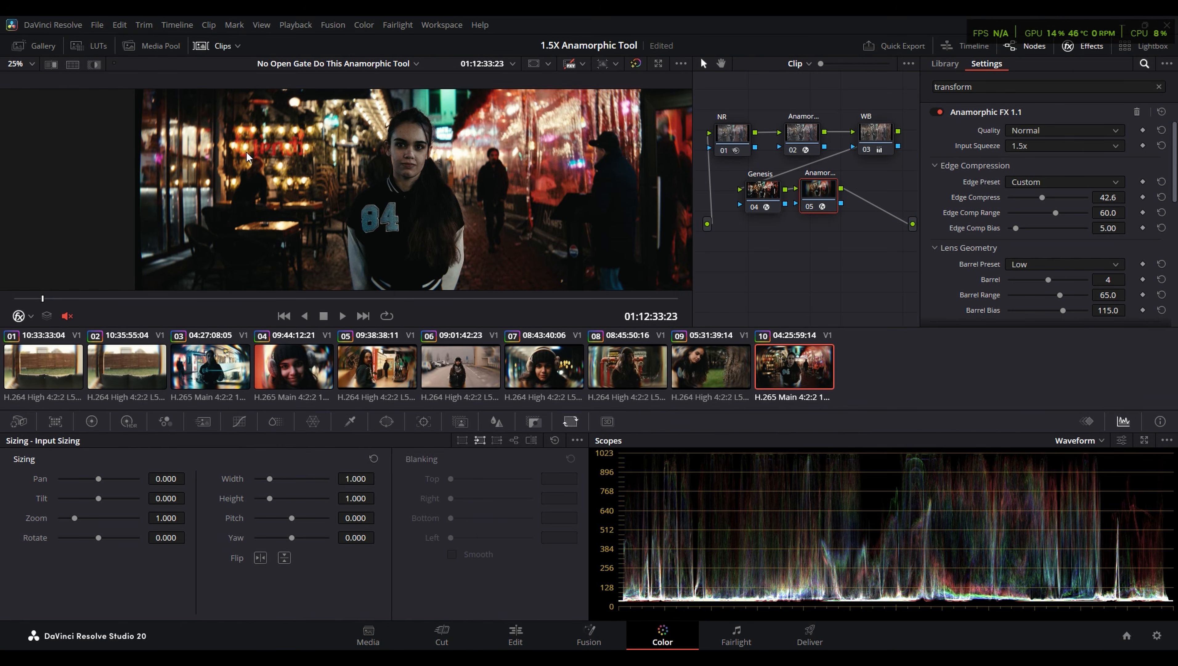
{"action": "mouse_move", "coordinate": [493, 172]}
{"action": "left_mouse_down"}
{"action": "mouse_move", "coordinate": [204, 205]}
{"action": "mouse_move", "coordinate": [452, 171]}
{"action": "mouse_move", "coordinate": [627, 175]}
{"action": "mouse_move", "coordinate": [489, 183]}
{"action": "left_mouse_up"}
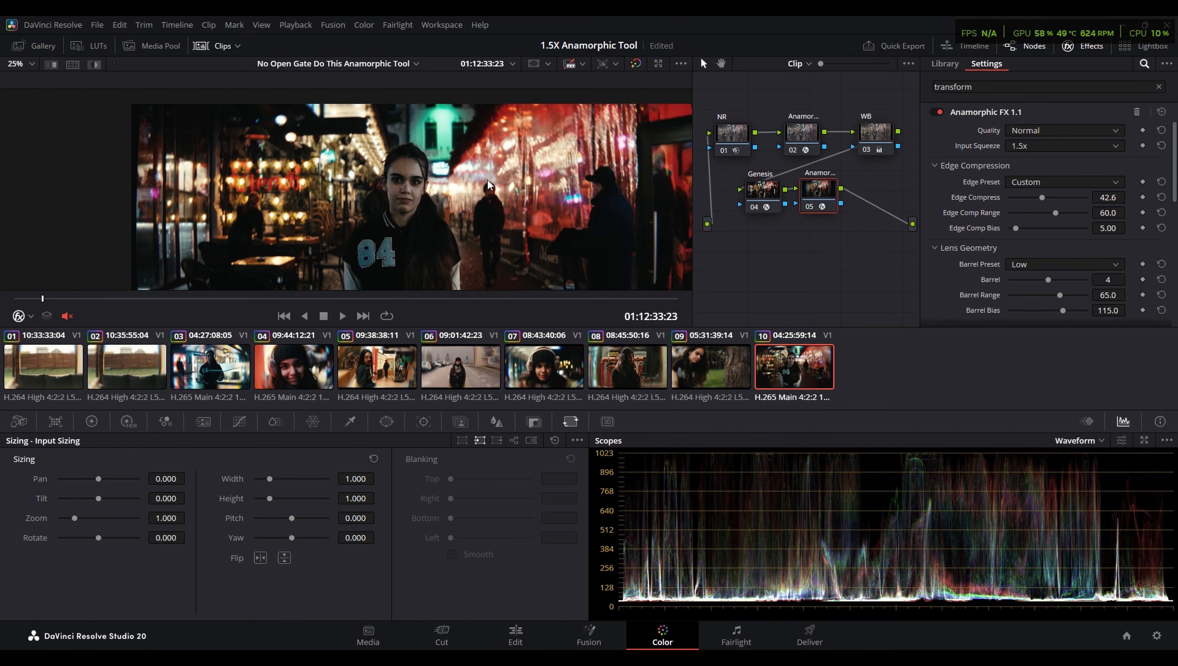
{"action": "key", "text": "shift+z"}
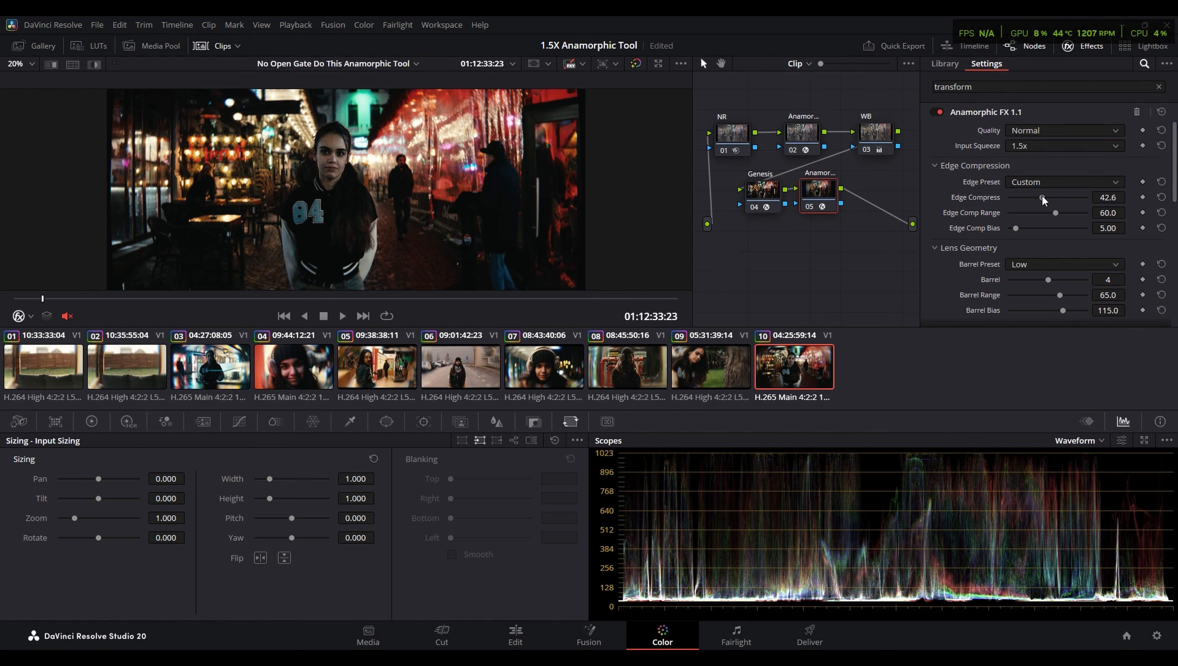
- Reduce clip 10's Edge Compress to 26.4 and review the result full screen
{"action": "left_click_drag", "start_coordinate": [1043, 199], "coordinate": [1031, 199]}
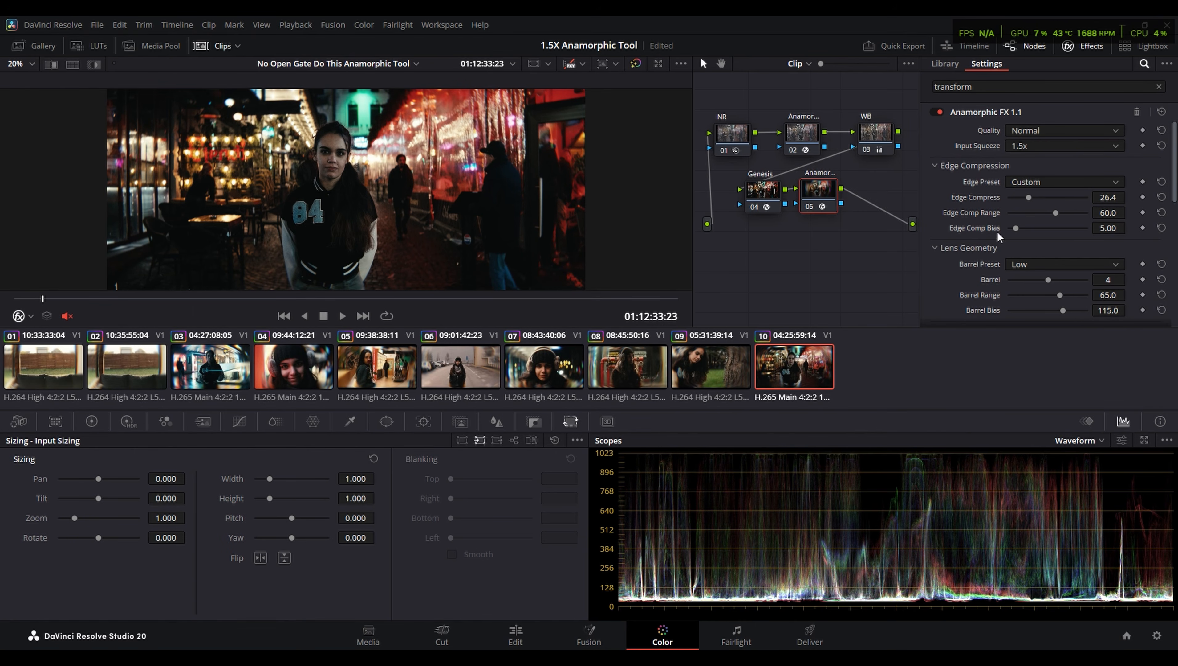
{"action": "key", "text": "ctrl+f"}
{"action": "key", "text": "ctrl+f"}
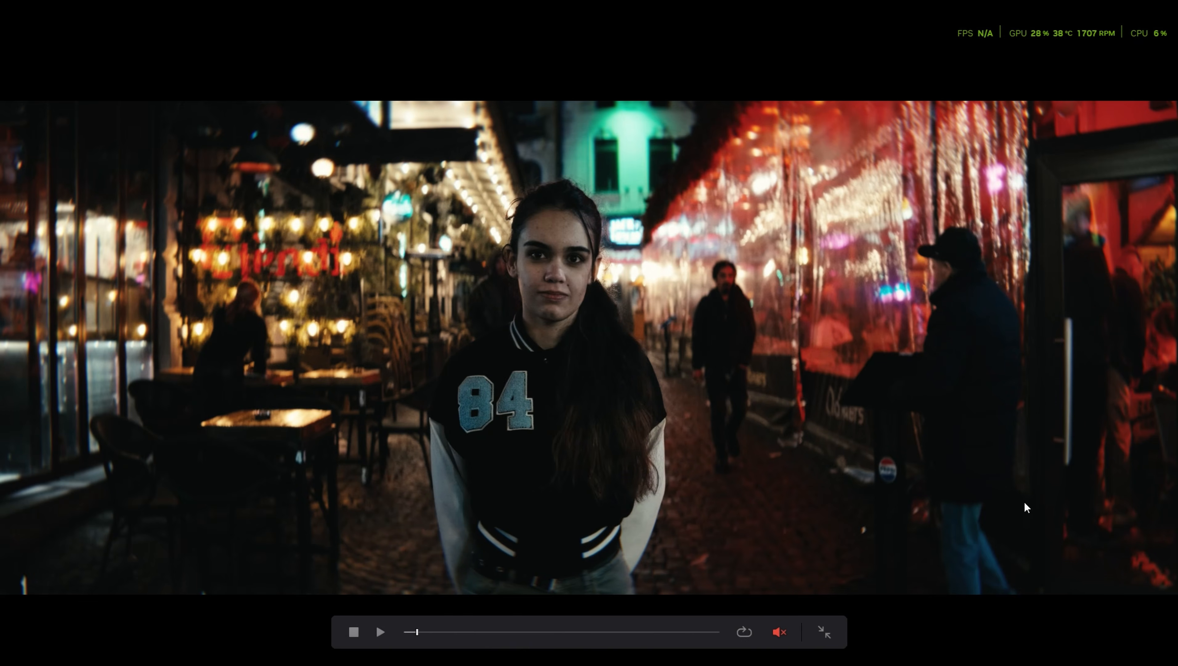
{"action": "key", "text": "Escape"}
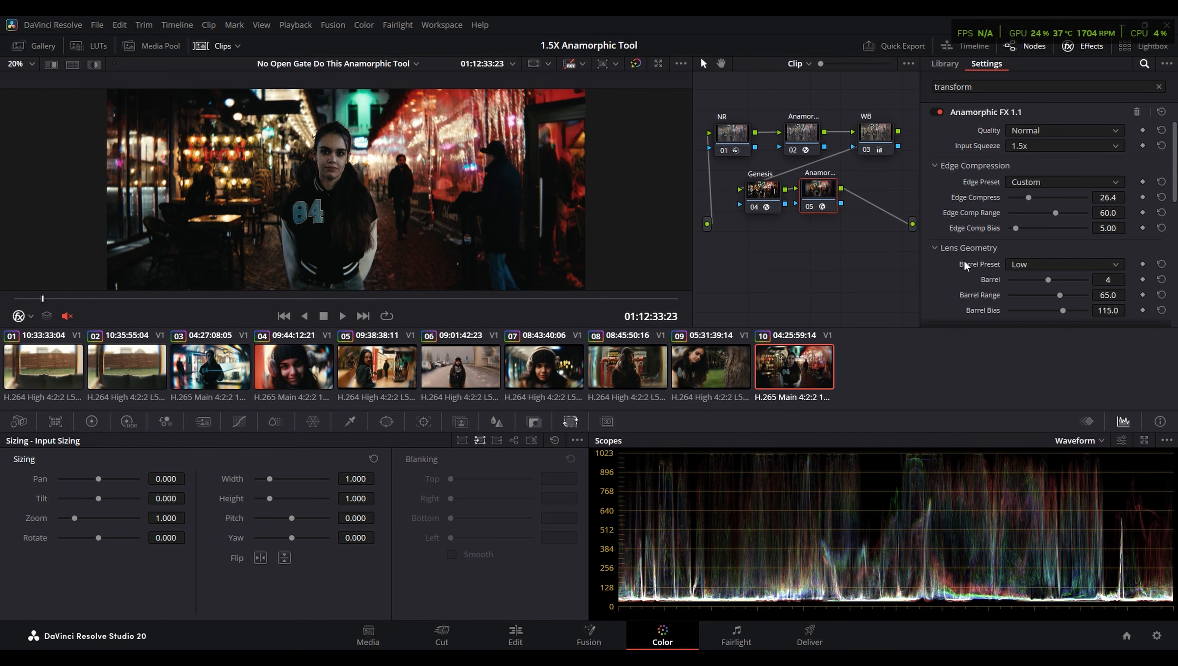
- Switch to clip 09 and view it full screen
{"action": "left_click", "coordinate": [696, 378]}
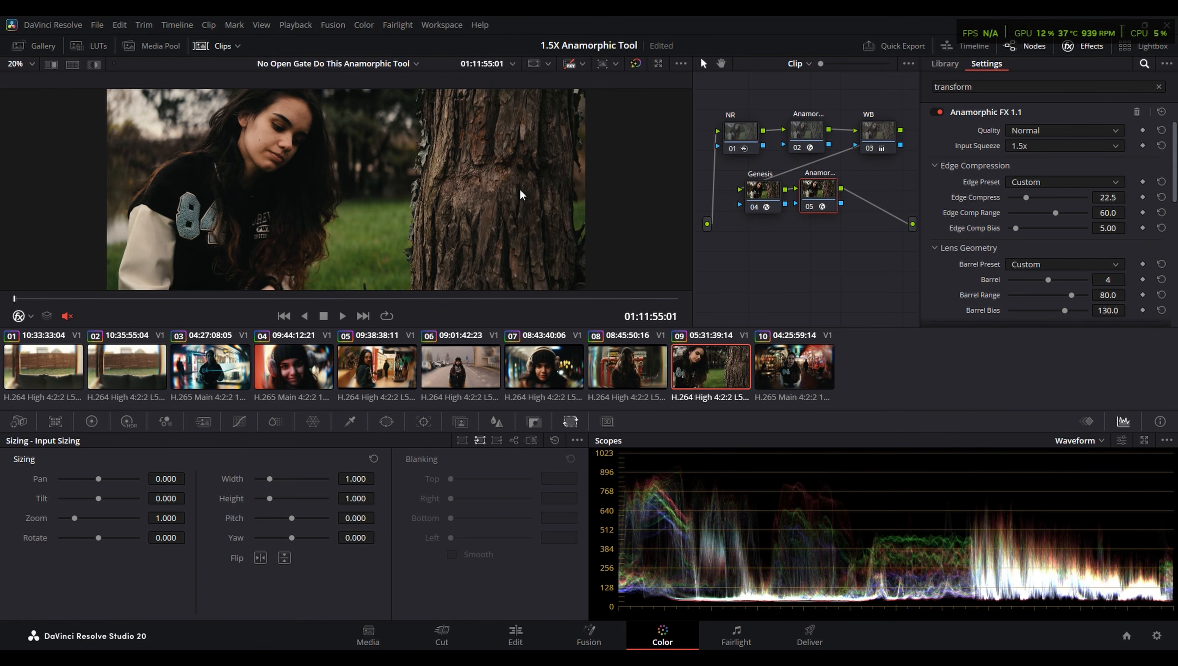
{"action": "key", "text": "p"}
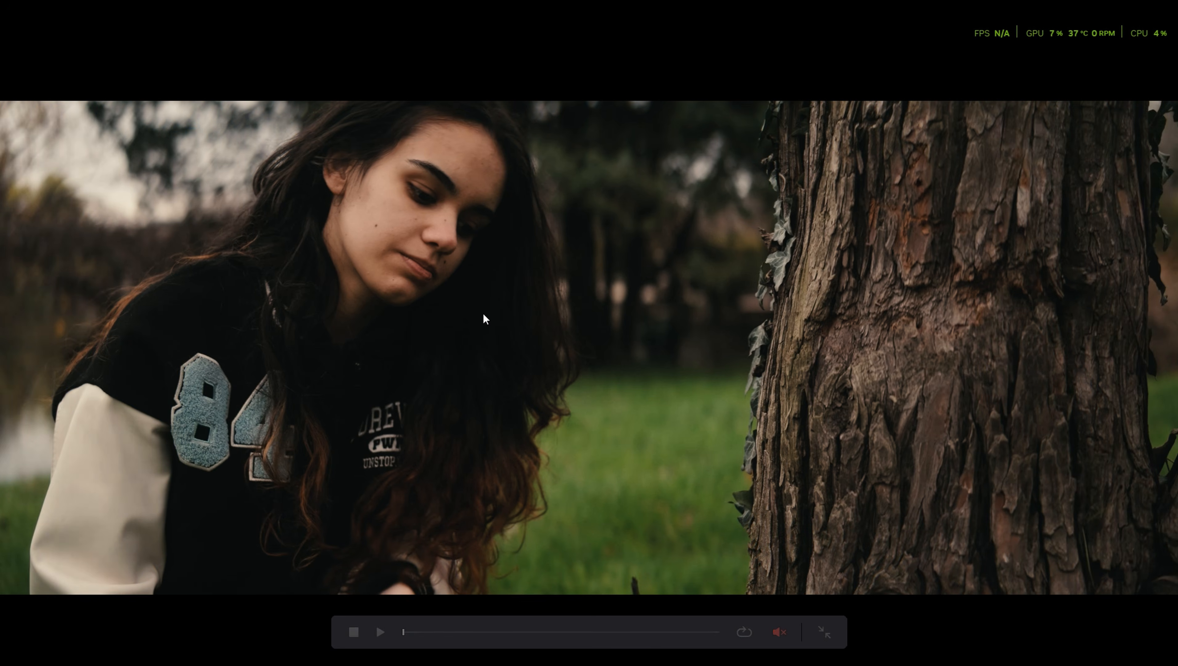
{"action": "key", "text": "p"}
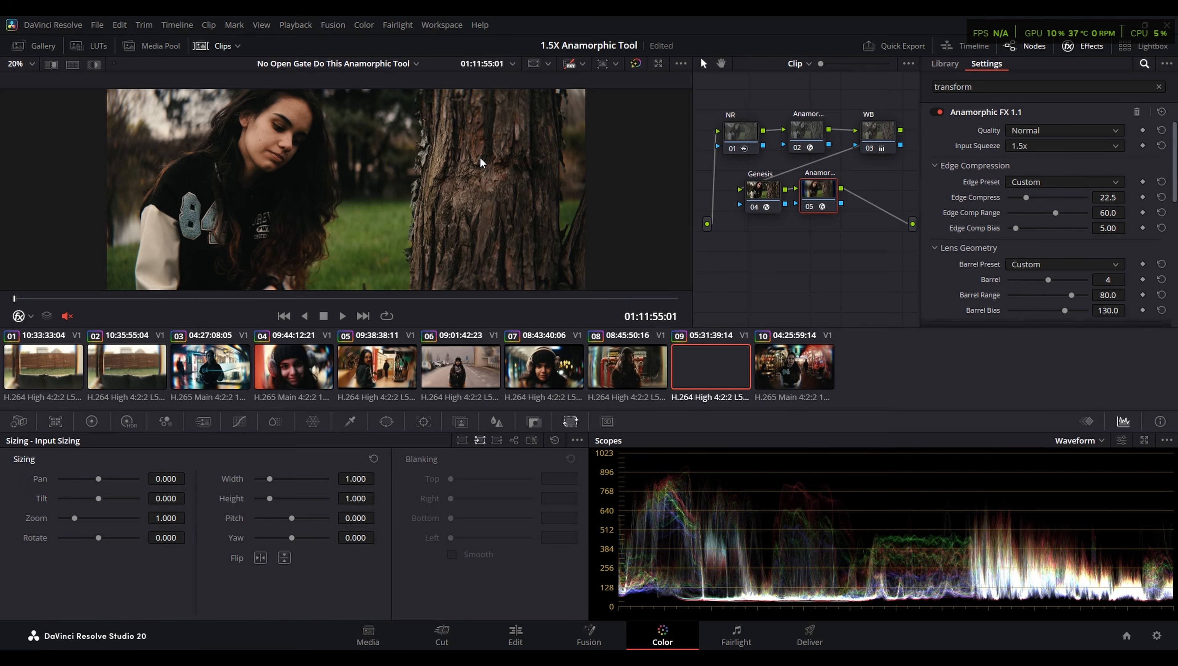
- Try the Sagittal astigmatism type on clip 09, then return it to Tangential
{"action": "scroll", "coordinate": [289, 109], "scroll_direction": "up", "scroll_amount": 5}
{"action": "scroll", "coordinate": [1070, 204], "scroll_direction": "down", "scroll_amount": 3}
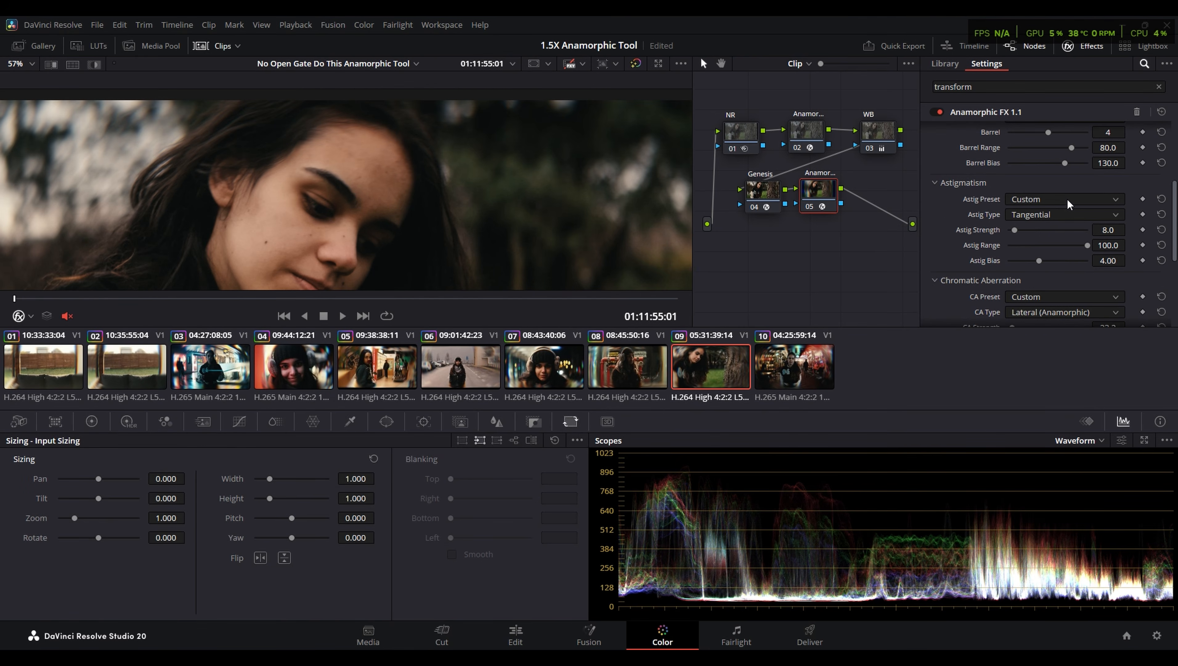
{"action": "left_click", "coordinate": [1071, 200]}
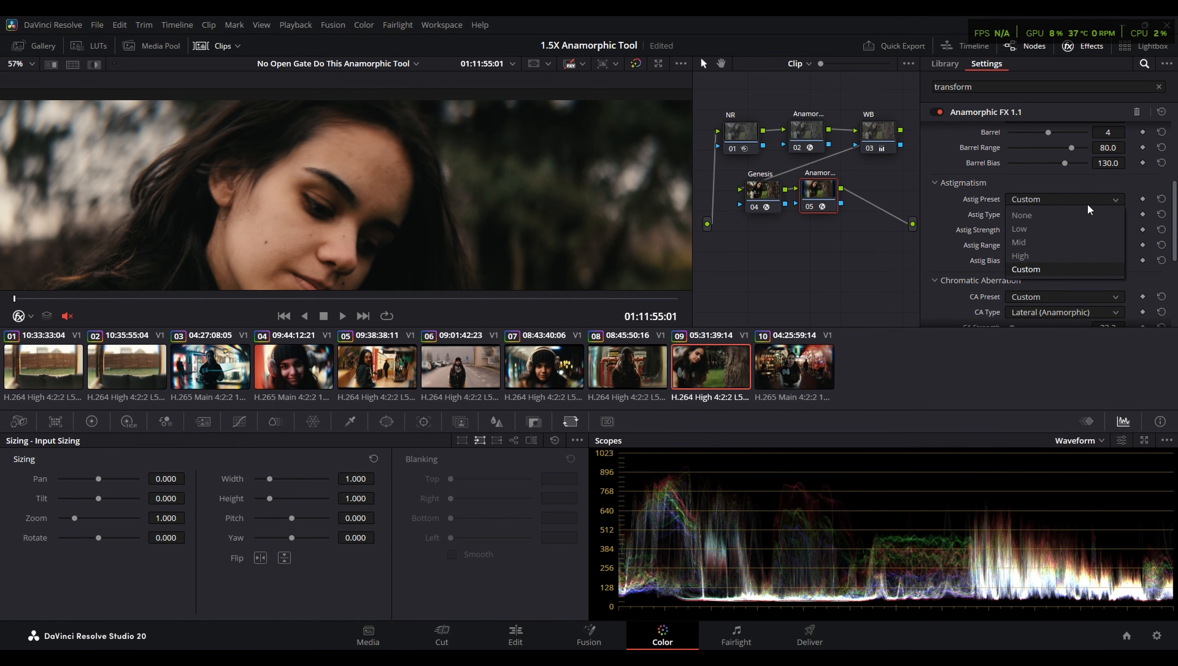
{"action": "left_click", "coordinate": [943, 184]}
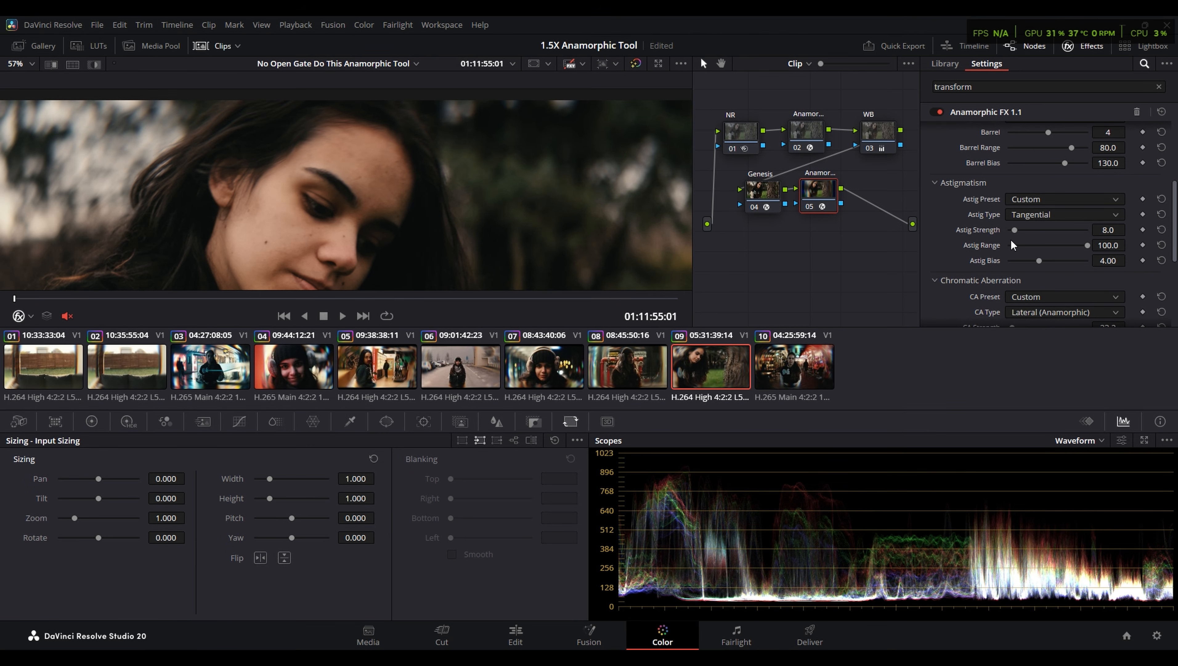
{"action": "left_click", "coordinate": [1021, 216]}
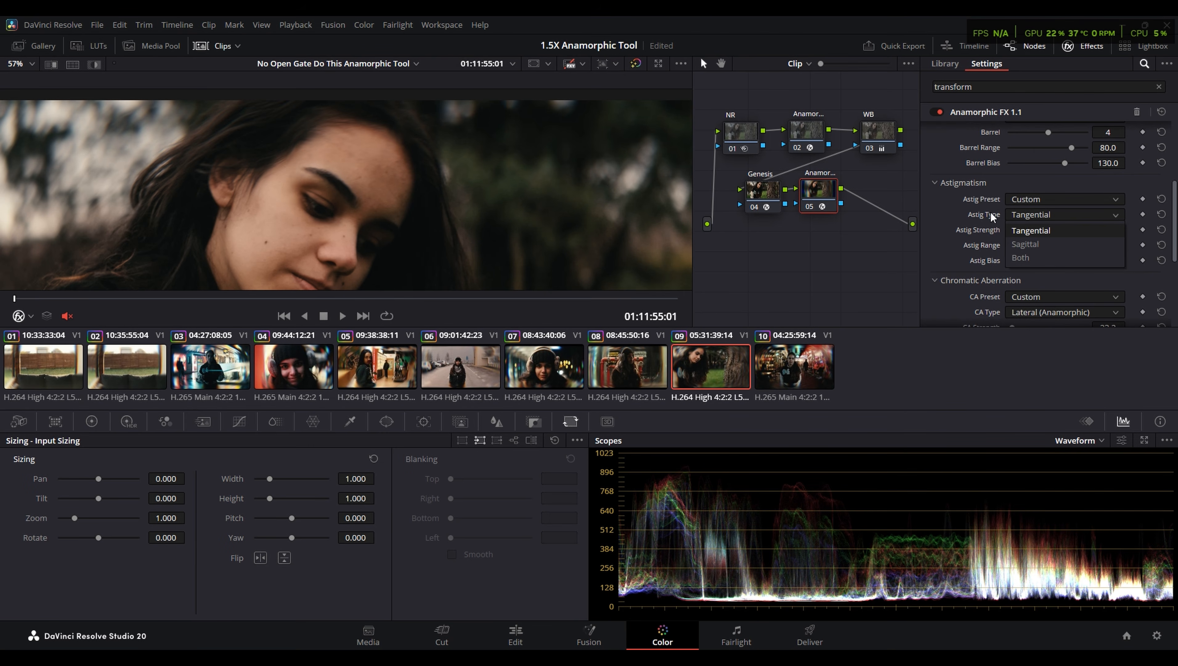
{"action": "left_click", "coordinate": [1049, 246]}
{"action": "scroll", "coordinate": [584, 218], "scroll_direction": "down", "scroll_amount": 5}
{"action": "left_click", "coordinate": [1036, 215]}
{"action": "left_click", "coordinate": [1035, 232]}
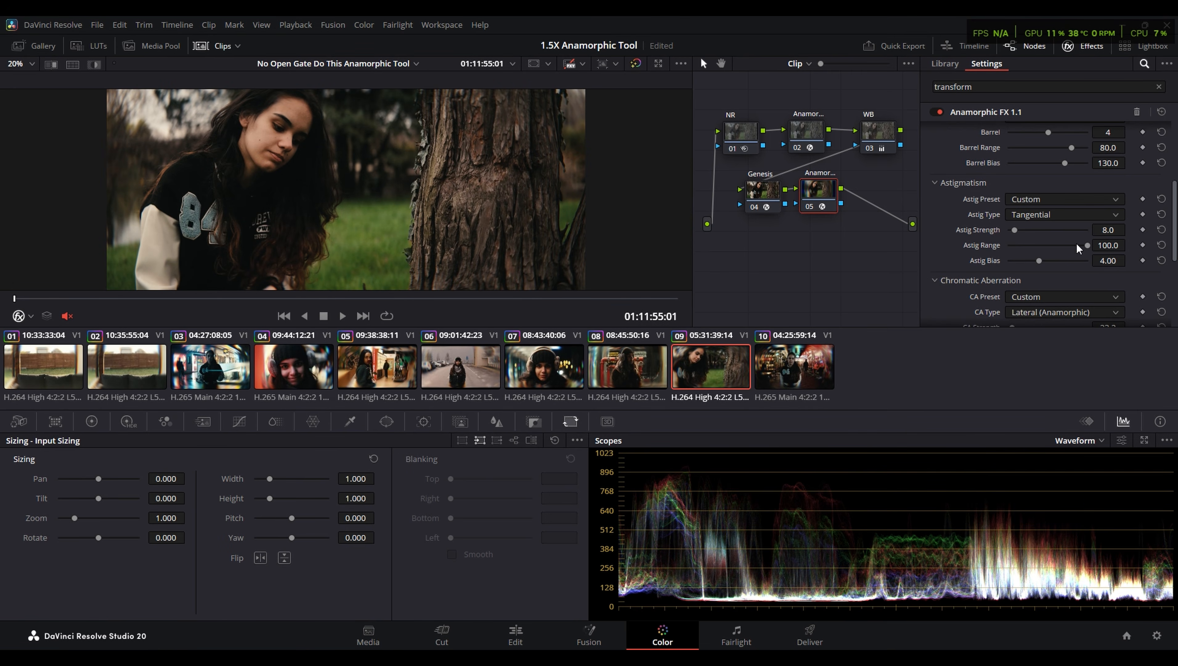
- Try an Astig Strength of 24.0 on clip 09, restore it to 8.0, and inspect the face up close
{"action": "mouse_move", "coordinate": [1015, 229]}
{"action": "left_mouse_down"}
{"action": "mouse_move", "coordinate": [1071, 235]}
{"action": "mouse_move", "coordinate": [1019, 247]}
{"action": "left_mouse_up"}
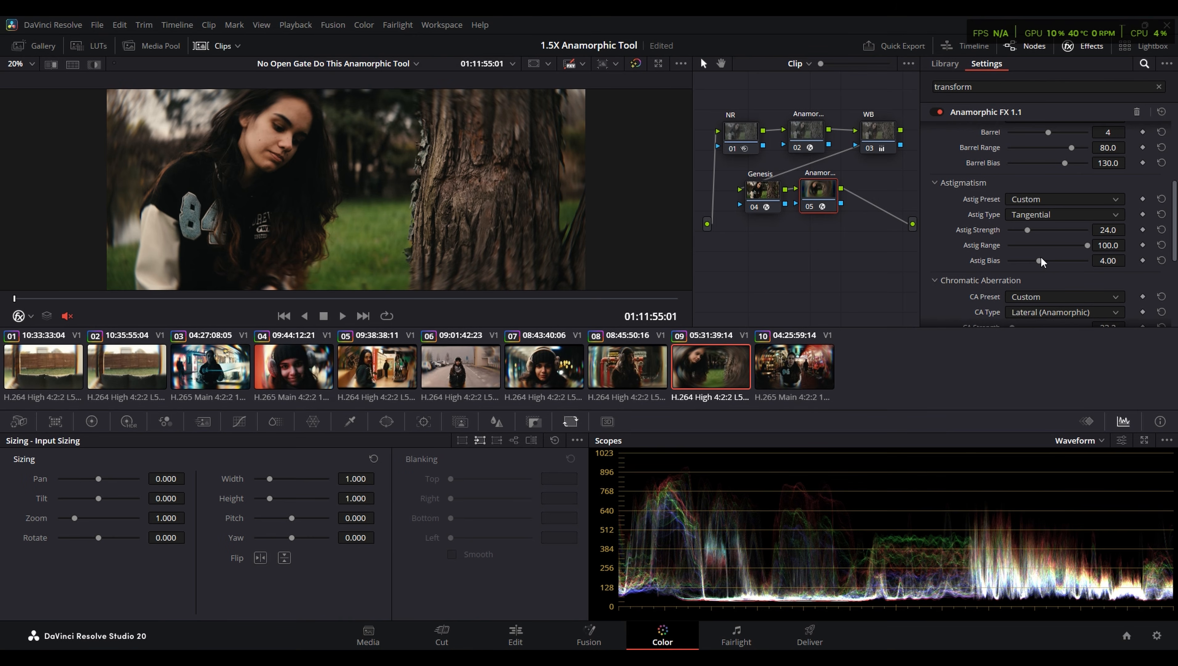
{"action": "left_click_drag", "start_coordinate": [1027, 230], "coordinate": [1015, 232]}
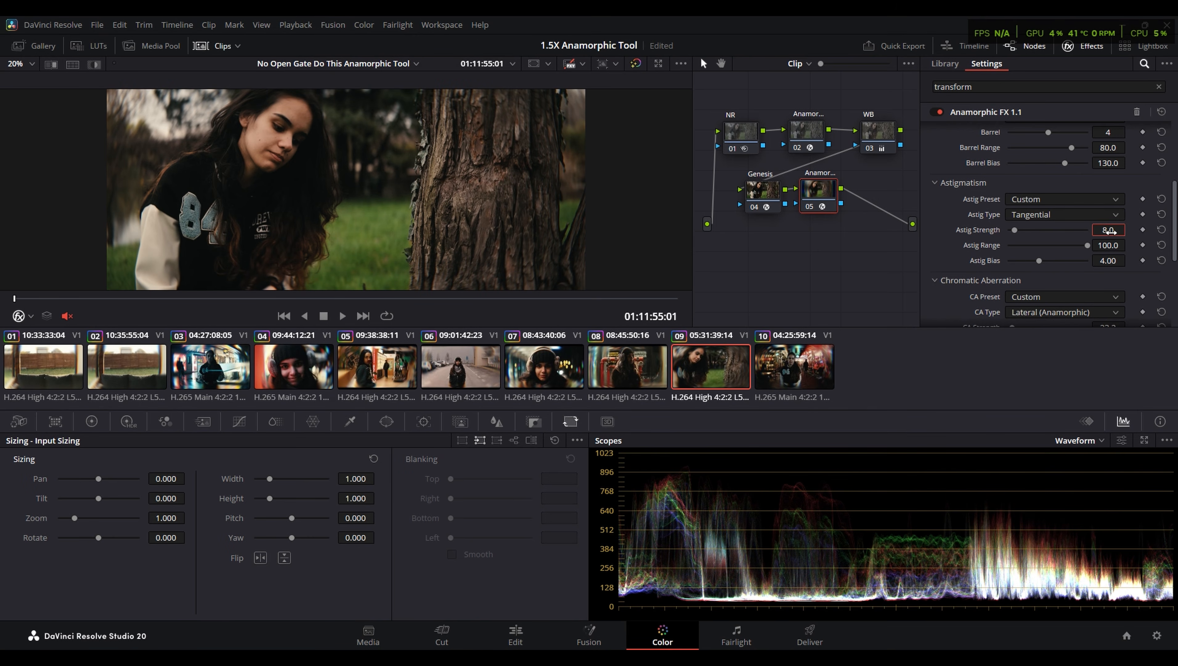
{"action": "scroll", "coordinate": [344, 176], "scroll_direction": "up", "scroll_amount": 4}
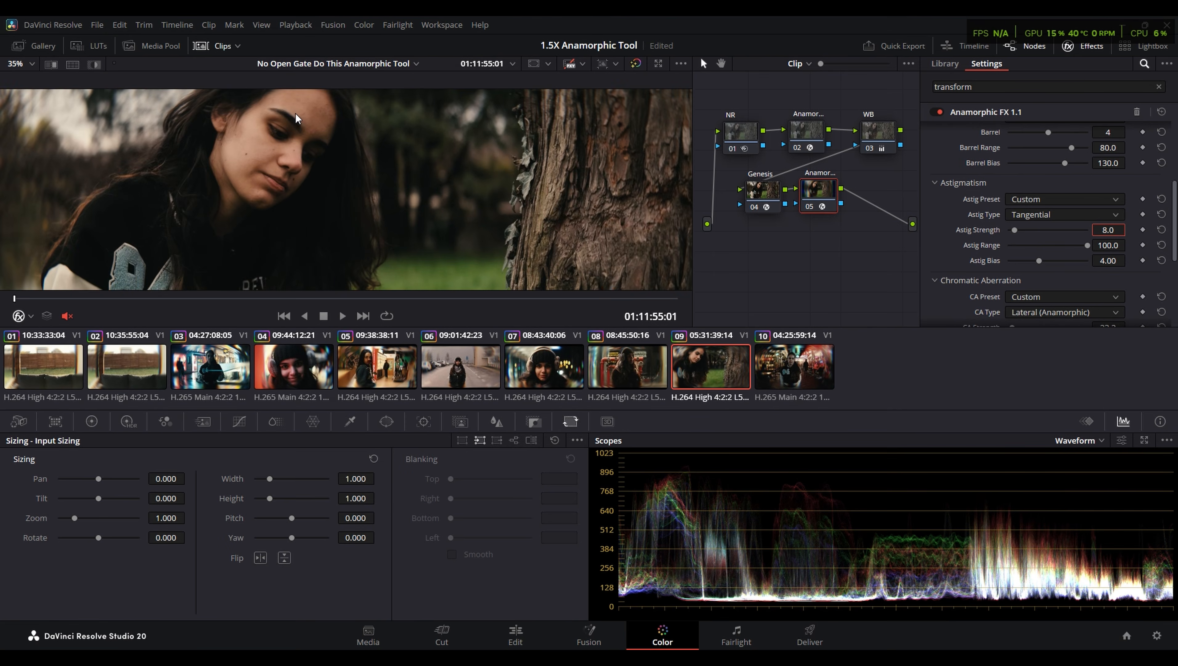
{"action": "scroll", "coordinate": [347, 180], "scroll_direction": "down", "scroll_amount": 3}
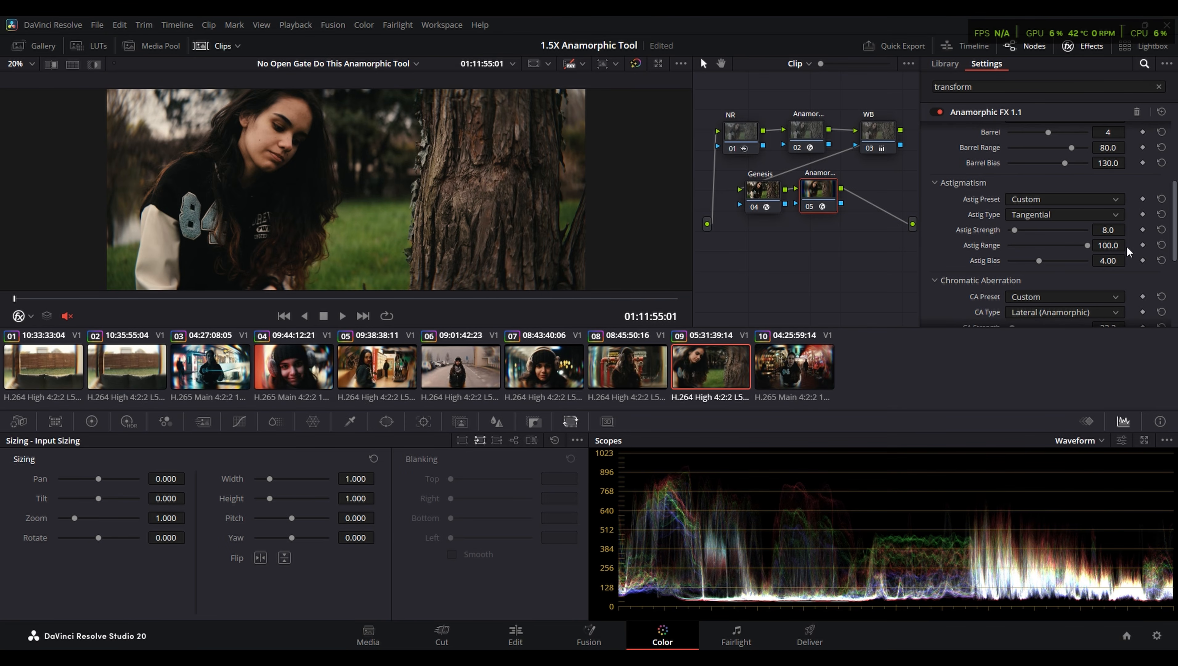
- Try a chromatic aberration strength of 414.7 on clip 09, then bring it back to 23.2
{"action": "scroll", "coordinate": [1127, 238], "scroll_direction": "down", "scroll_amount": 4}
{"action": "left_click_drag", "start_coordinate": [1016, 221], "coordinate": [1122, 247]}
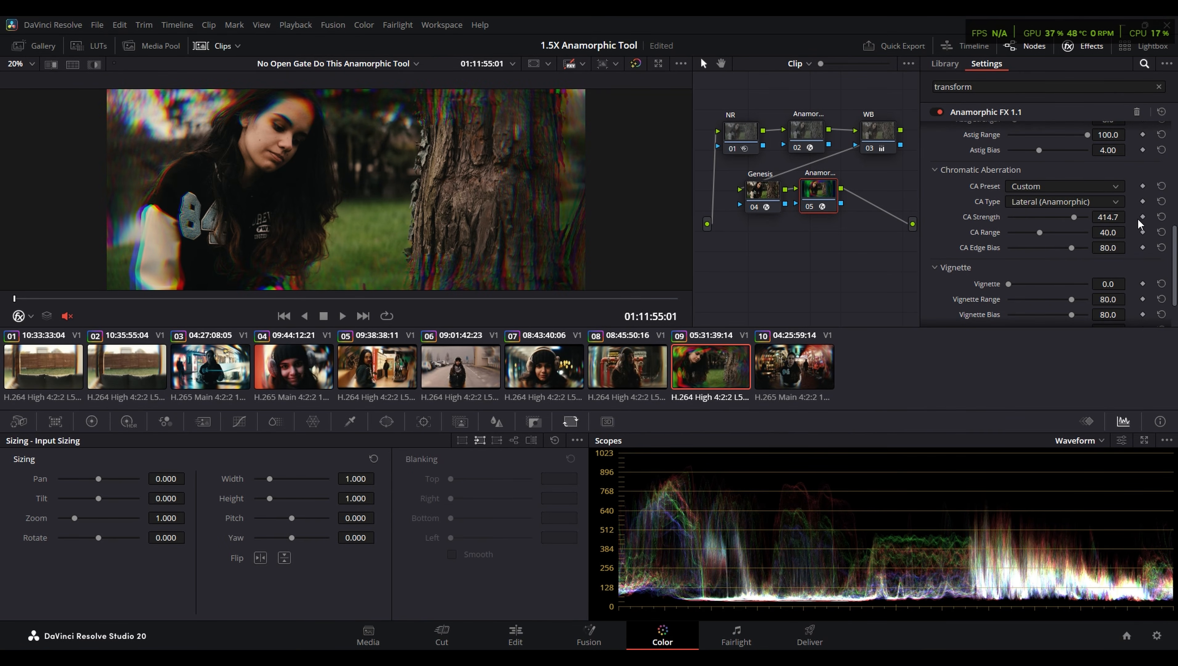
{"action": "left_click_drag", "start_coordinate": [1073, 217], "coordinate": [1014, 236]}
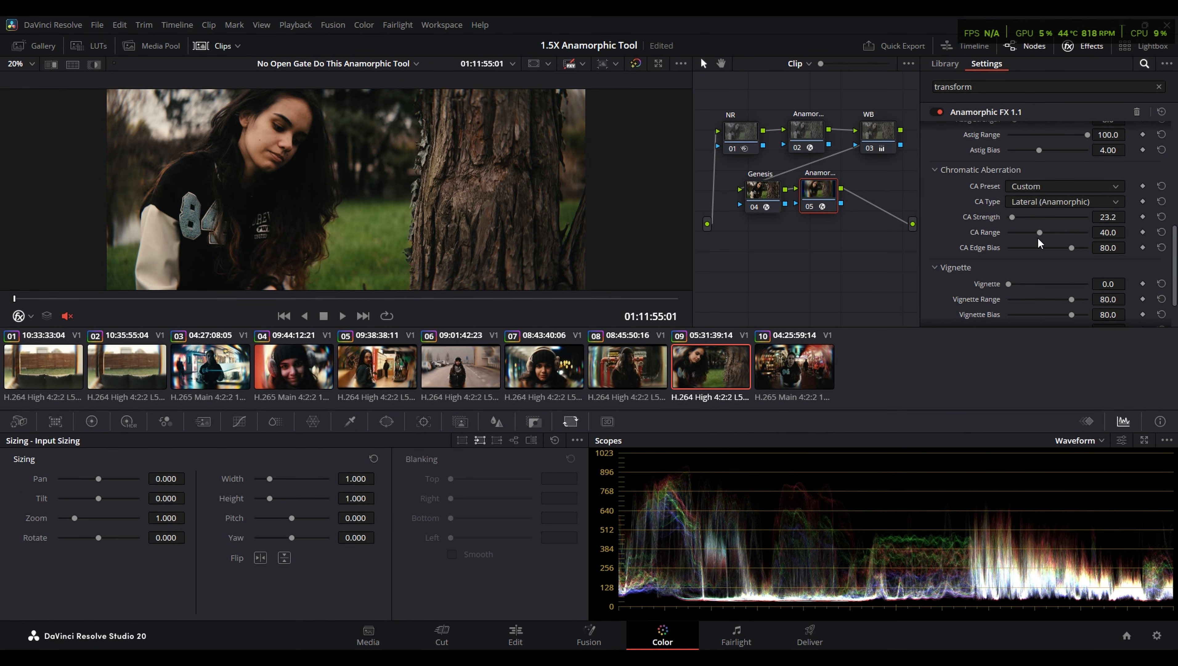
- Test the Vignette amount of the Anamorphic FX effect on clip 09 and return to the effect's first settings
{"action": "scroll", "coordinate": [1094, 274], "scroll_direction": "down", "scroll_amount": 2}
{"action": "left_click_drag", "start_coordinate": [1009, 233], "coordinate": [980, 241]}
{"action": "scroll", "coordinate": [953, 256], "scroll_direction": "up", "scroll_amount": 5}
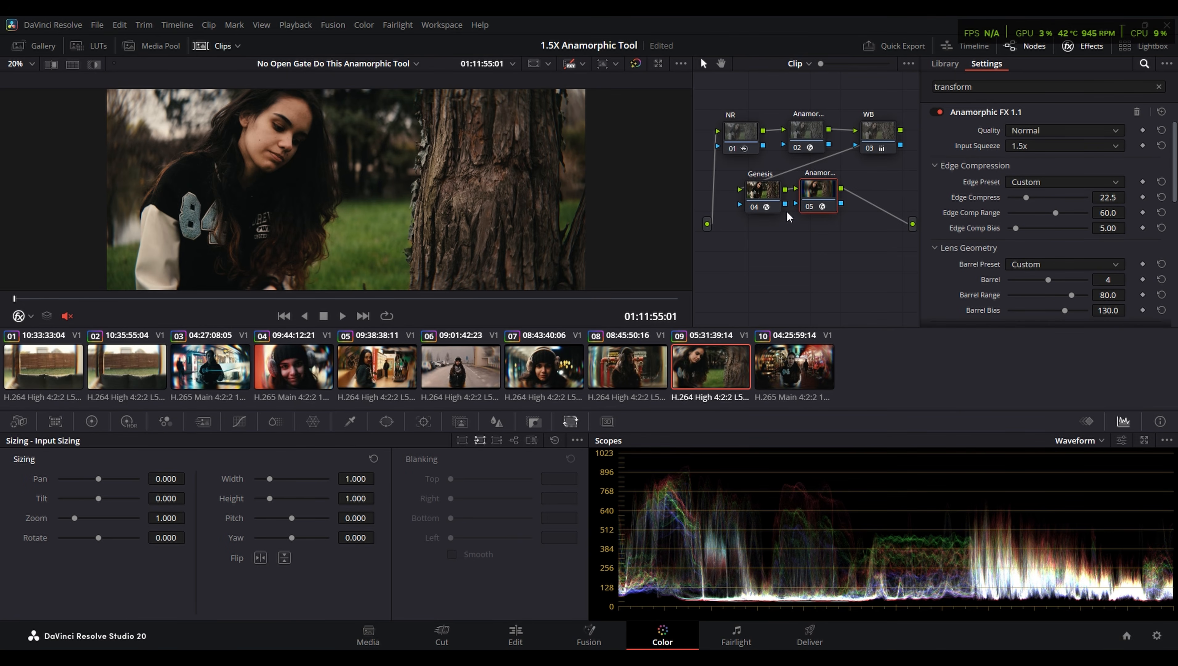
- Review clip 08 full screen, raise its Astig Strength to 31.8, and view the stronger effect full screen
{"action": "left_click", "coordinate": [627, 367]}
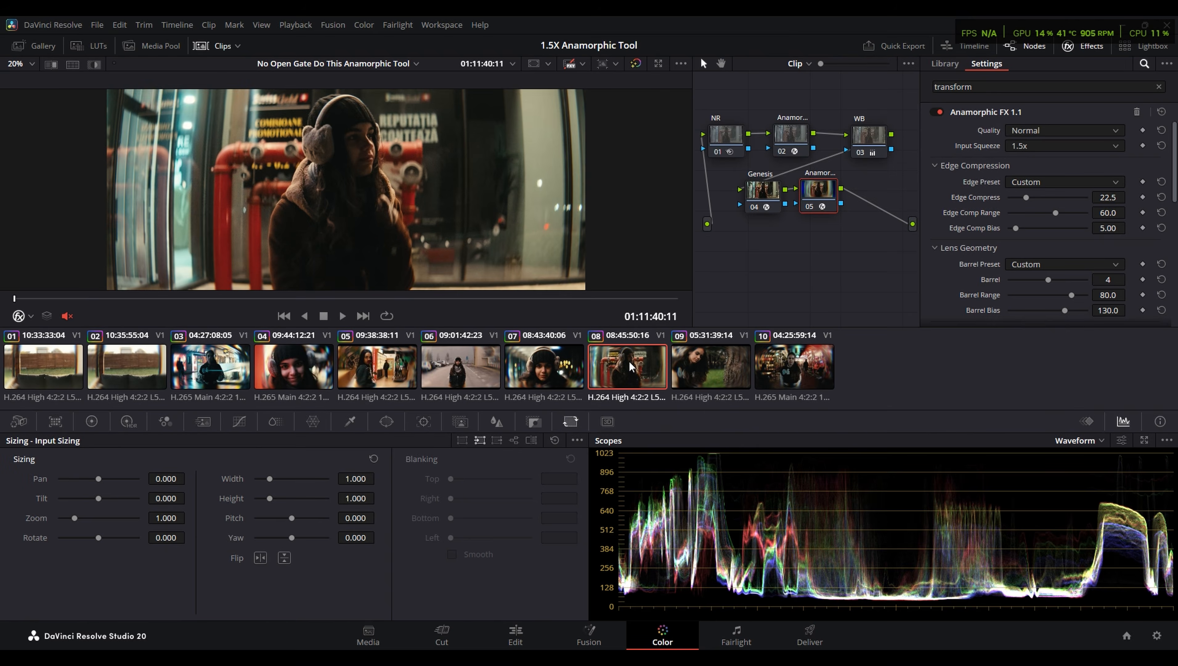
{"action": "key", "text": "p"}
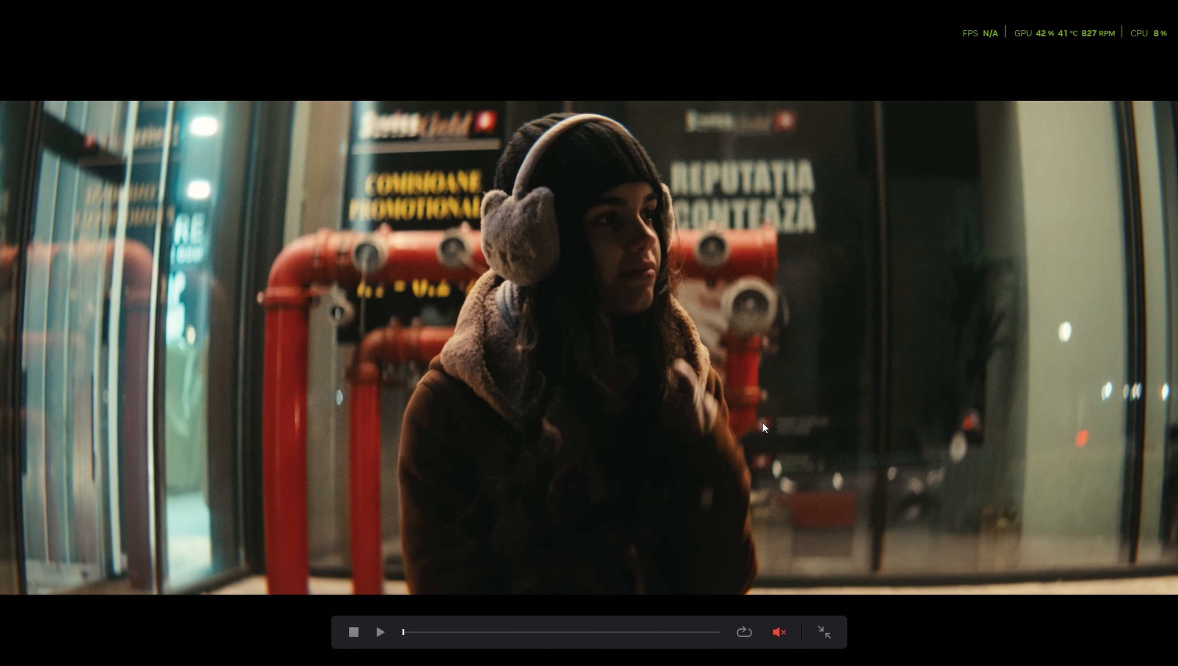
{"action": "key", "text": "Escape"}
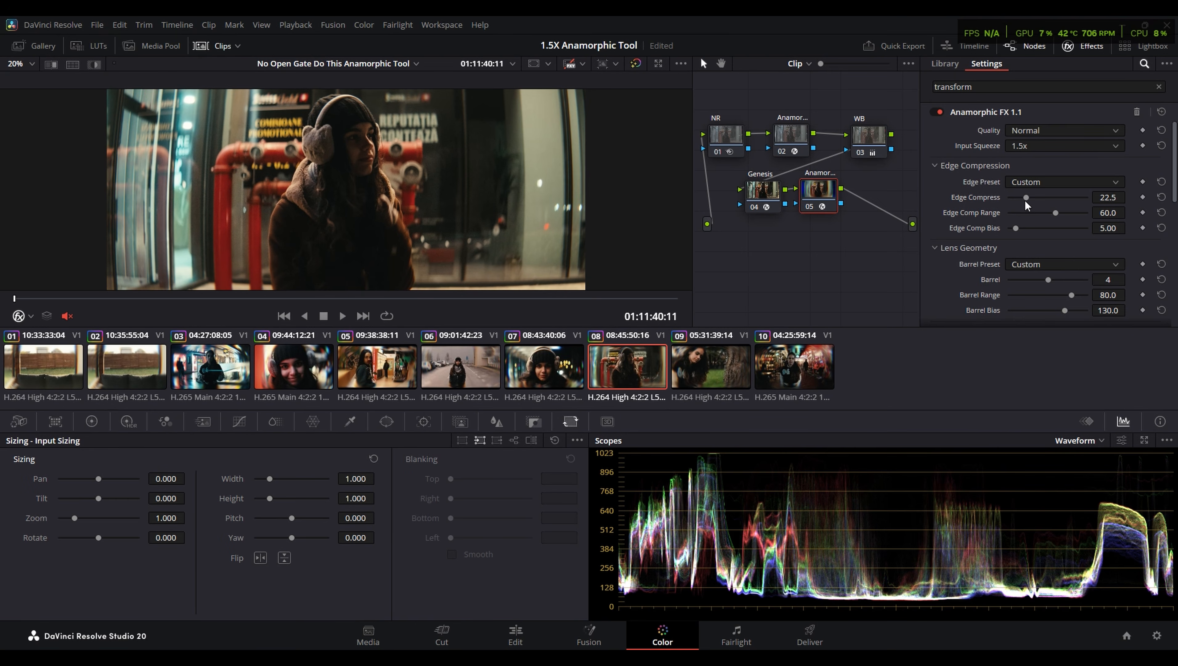
{"action": "scroll", "coordinate": [1016, 224], "scroll_direction": "down", "scroll_amount": 3}
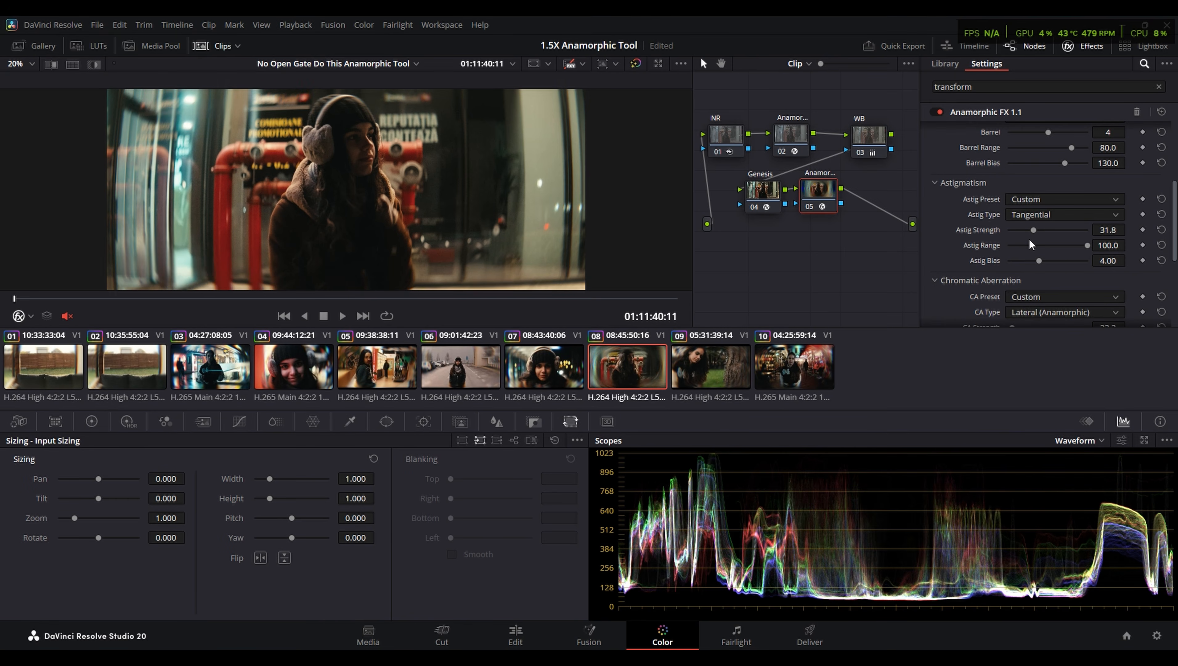
{"action": "key", "text": "ctrl+f"}
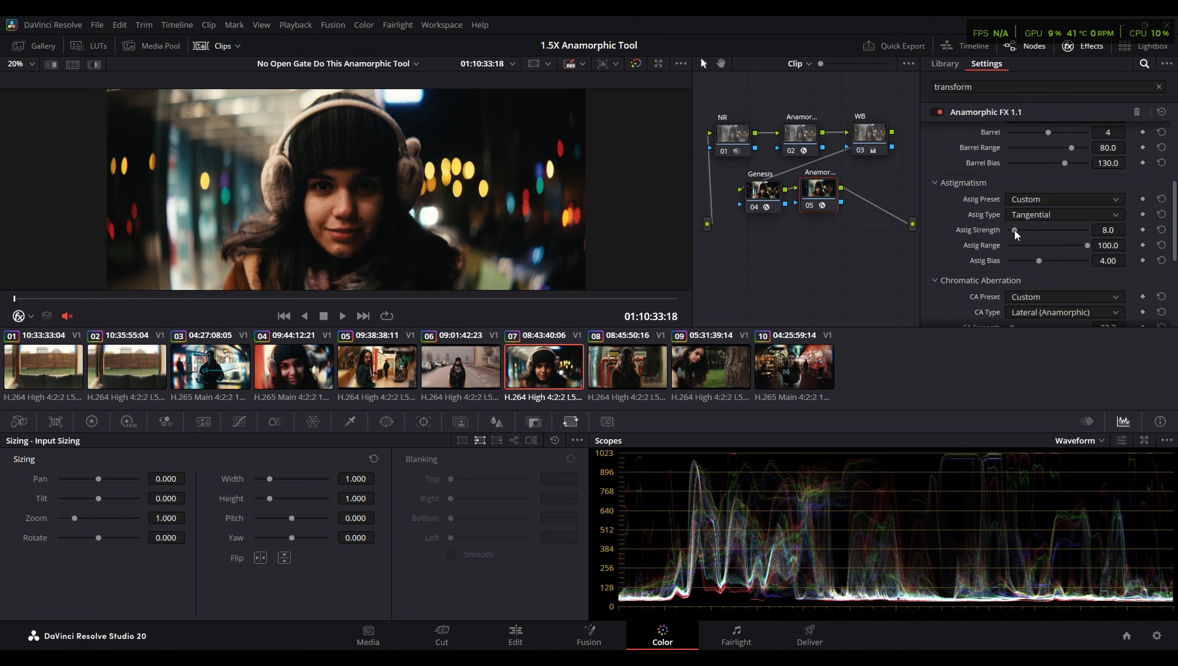
- Raise the Astig Strength on clip 07 and view the result full screen
{"action": "left_click_drag", "start_coordinate": [1014, 231], "coordinate": [1057, 232]}
{"action": "key", "text": "ctrl+f"}
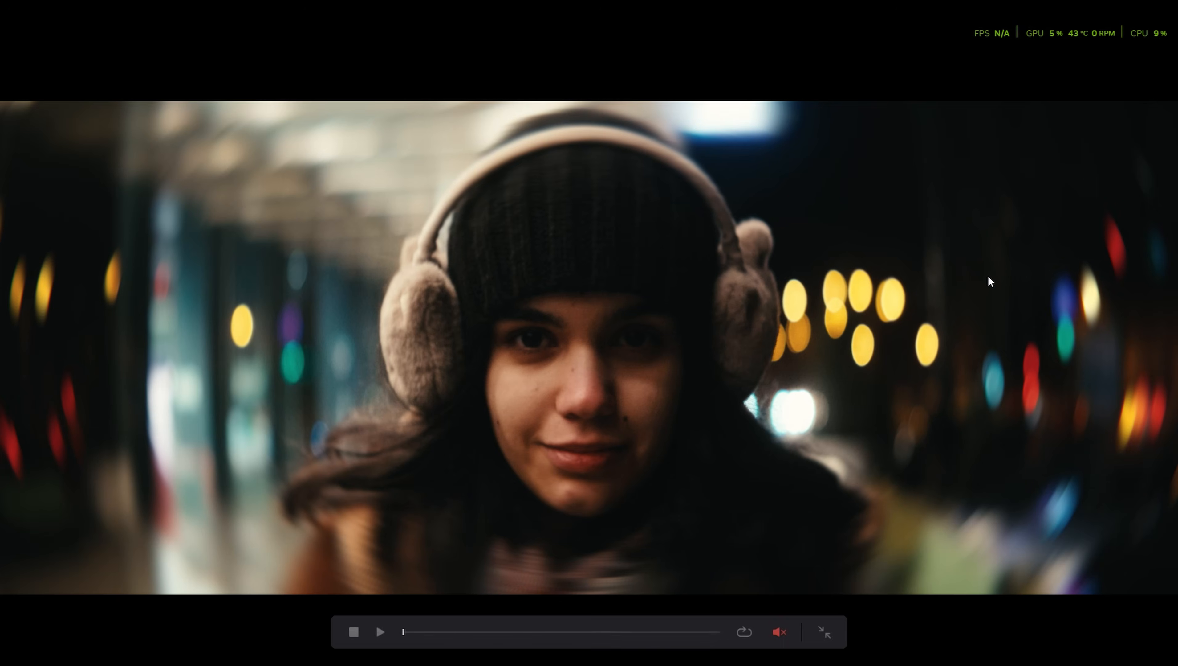
- Play back part of clip 07 in the regular viewer to check its strong astigmatism in motion
{"action": "key", "text": "space"}
{"action": "key", "text": "ctrl+f"}
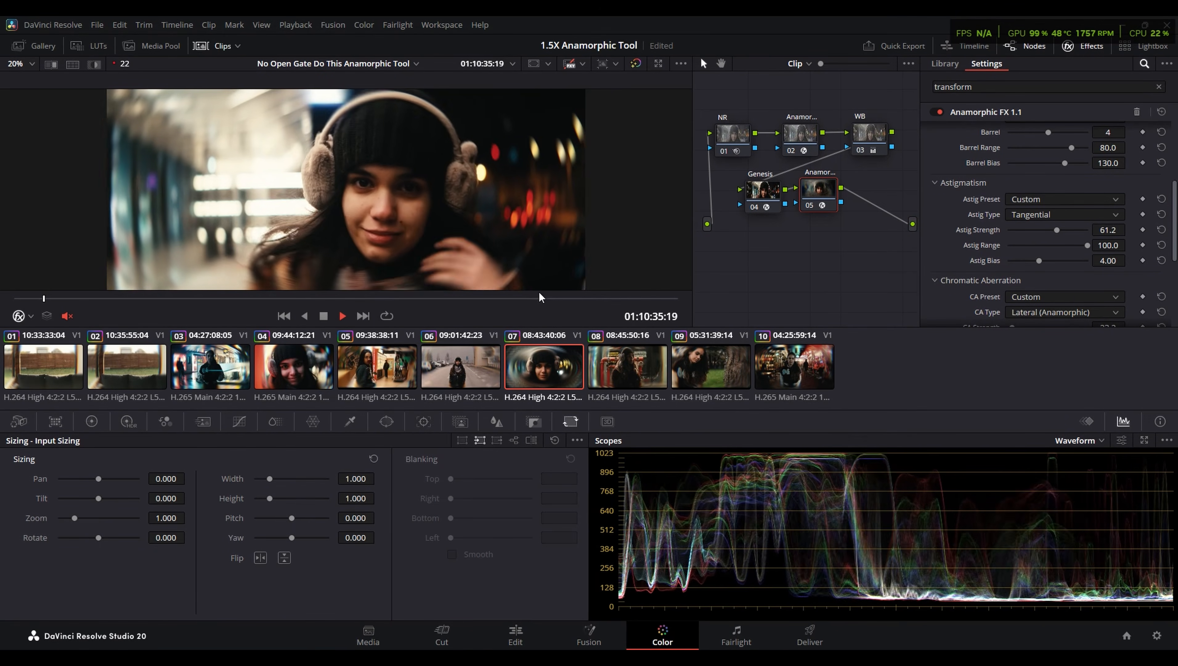
{"action": "key", "text": "space"}
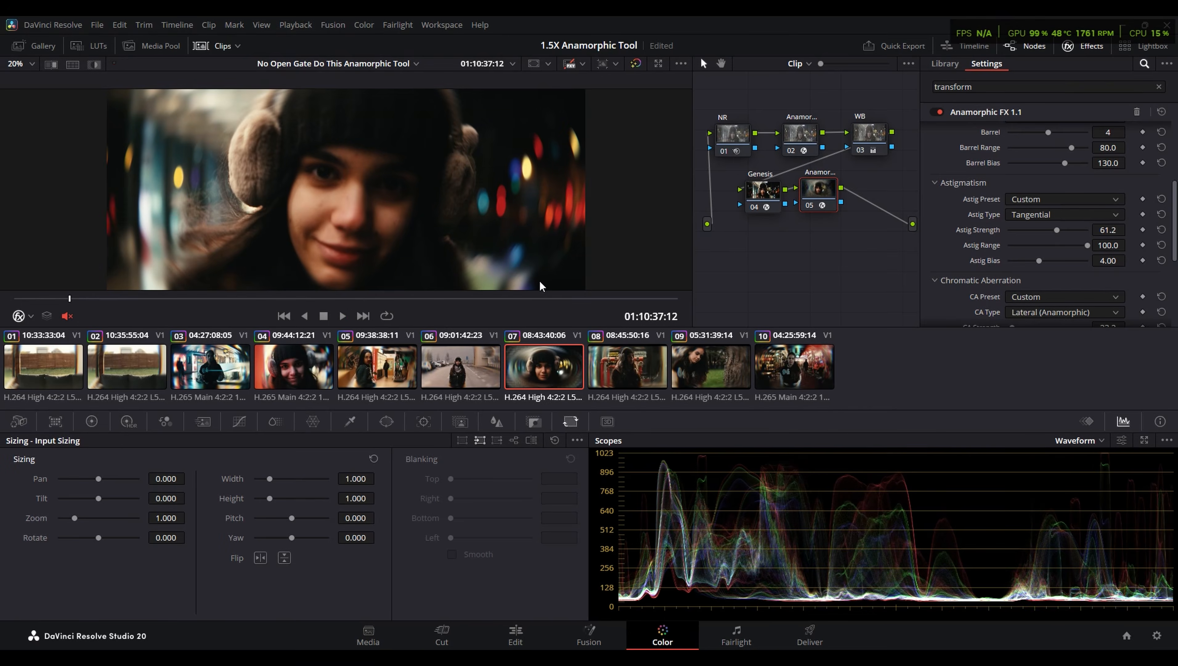
- Try the Sagittal Astig Type with an Astig Strength of 72.1 on clip 06 and check it at another frame
{"action": "key", "text": "Up"}
{"action": "left_click", "coordinate": [1043, 215]}
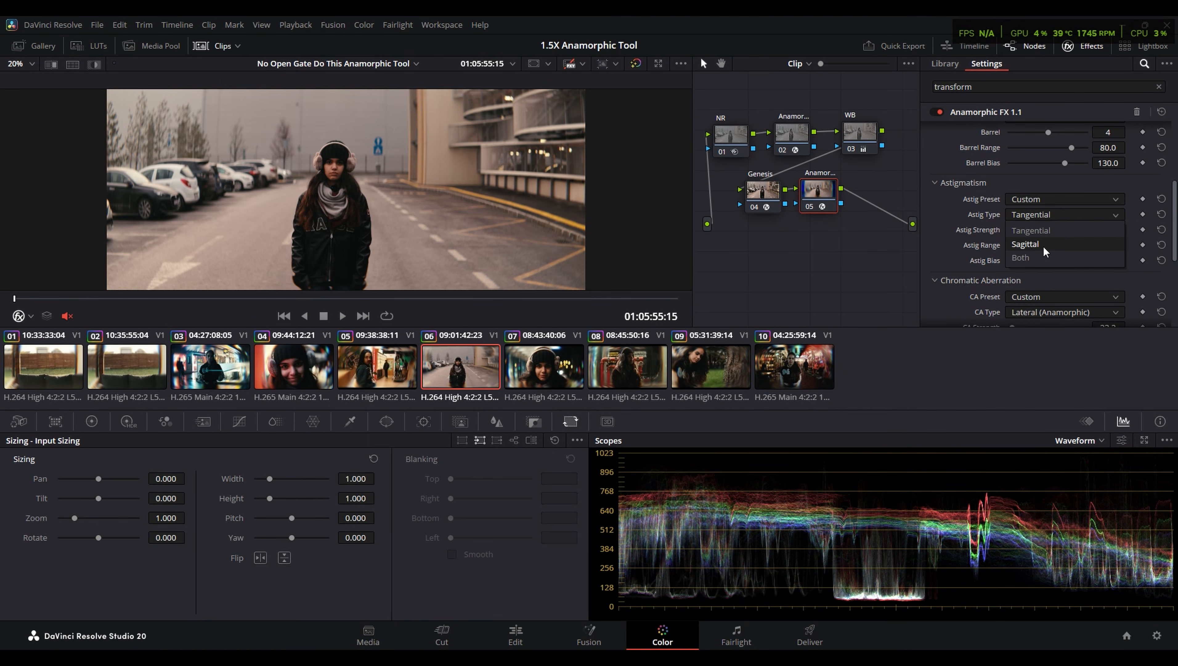
{"action": "left_click", "coordinate": [1026, 244]}
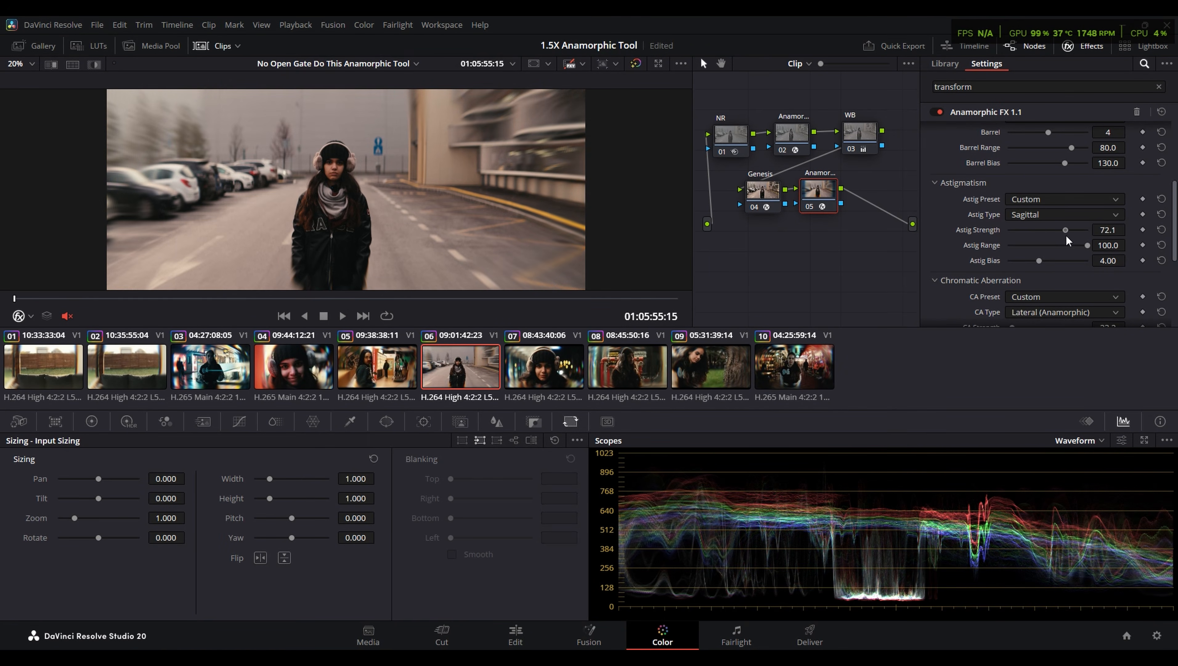
{"action": "left_click", "coordinate": [325, 302]}
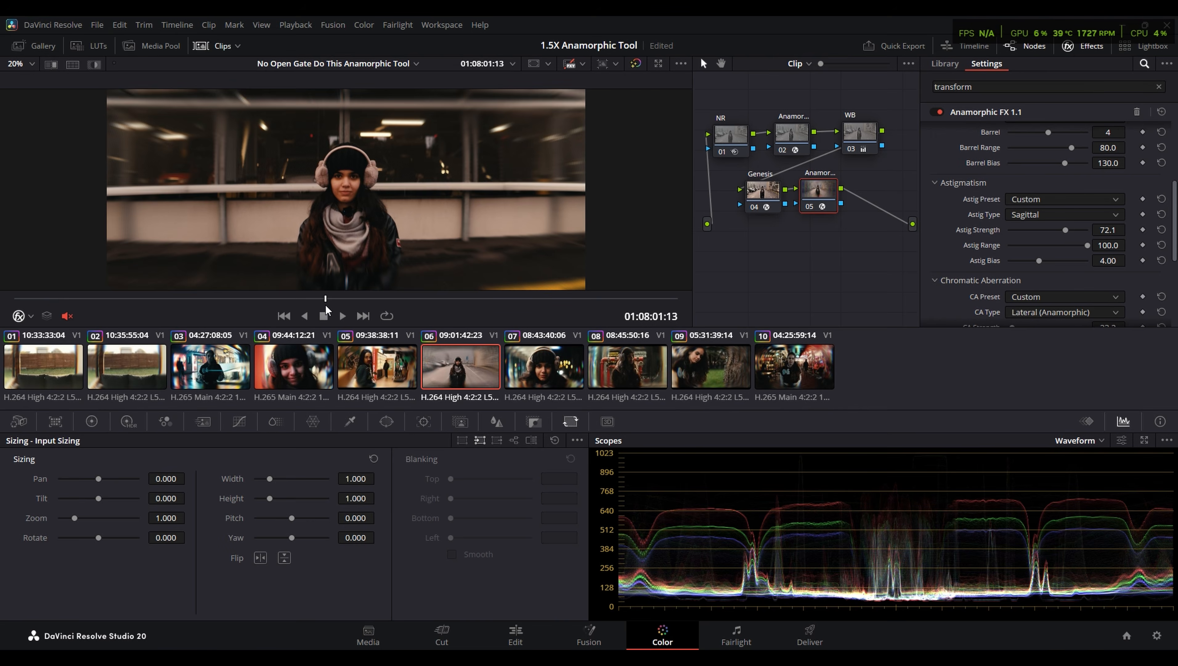
{"action": "mouse_move", "coordinate": [326, 306]}
{"action": "left_mouse_down"}
{"action": "mouse_move", "coordinate": [307, 307]}
{"action": "mouse_move", "coordinate": [316, 306]}
{"action": "left_mouse_up"}
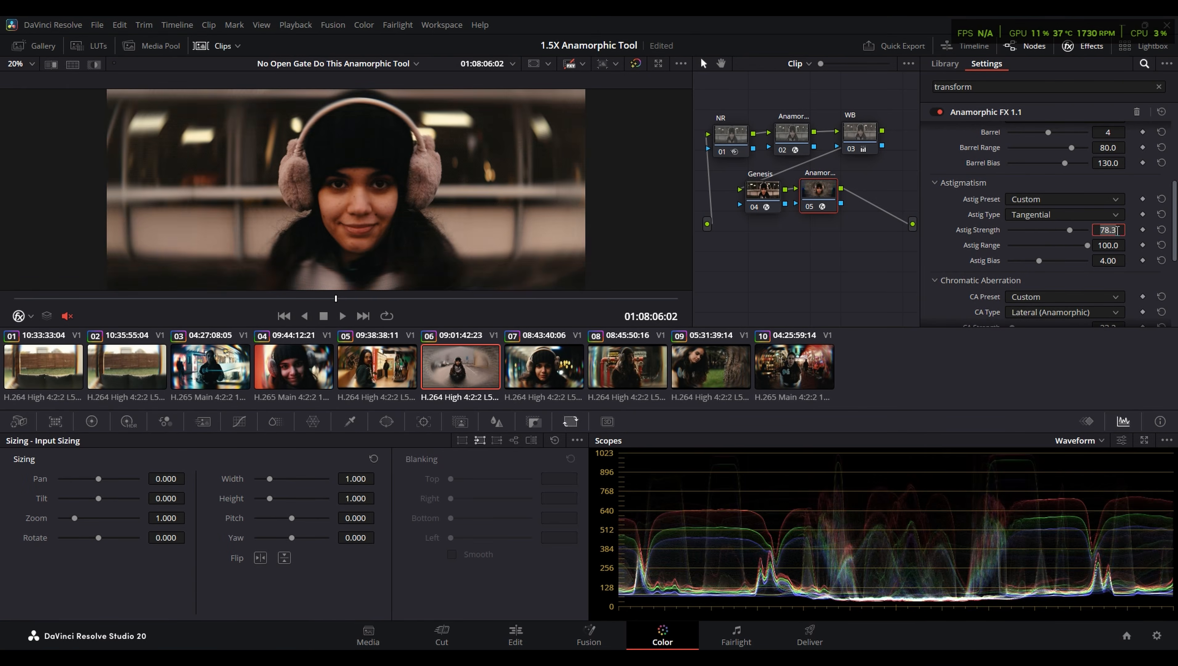
- Set clip 06 to Tangential astigmatism with a strength of 8.0, and compare the picture full screen with the effect node off and on
{"action": "key", "text": "Return"}
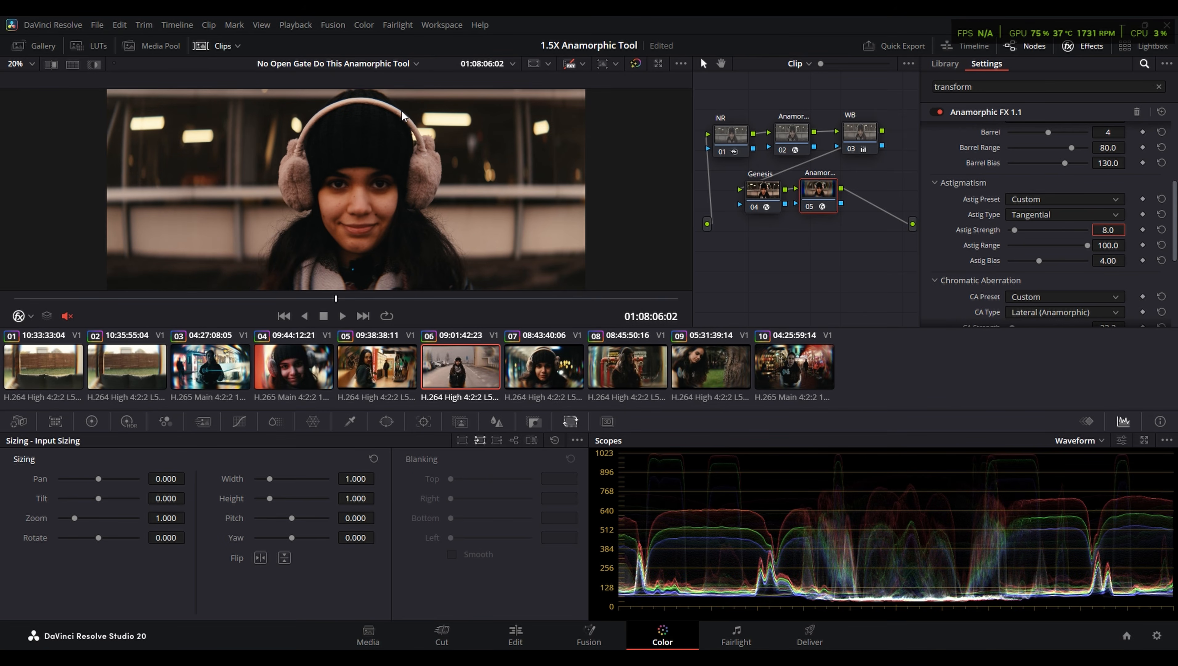
{"action": "key", "text": "ctrl+f"}
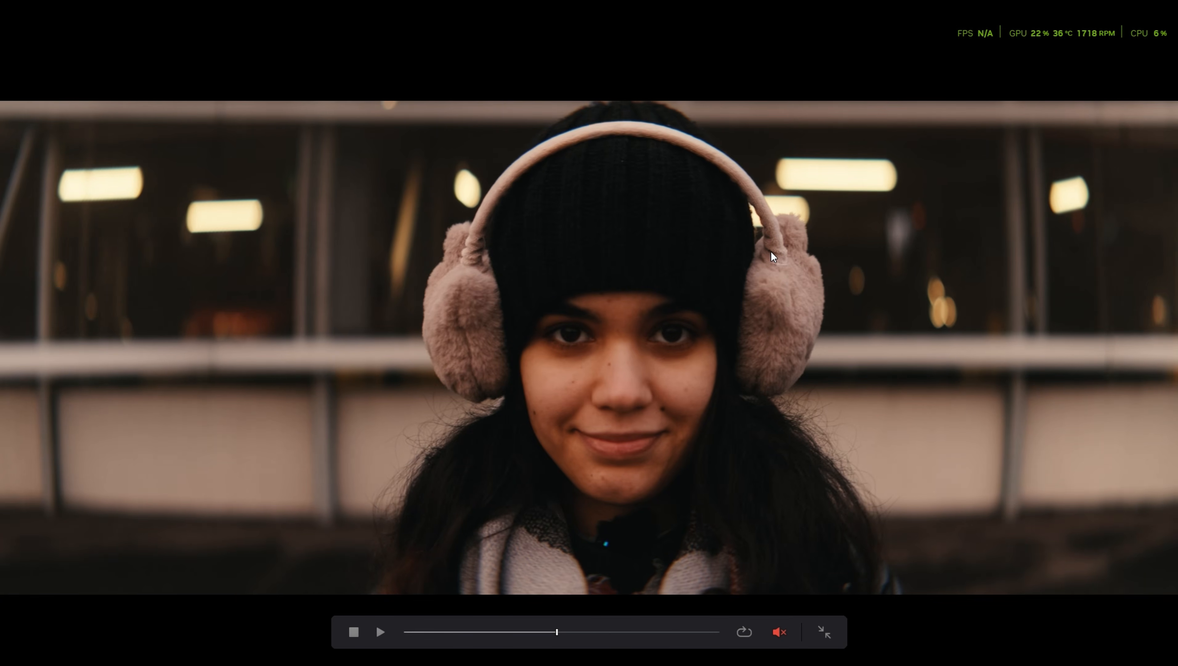
{"action": "key", "text": "ctrl+d"}
{"action": "key", "text": "ctrl+d"}
{"action": "key", "text": "ctrl+d"}
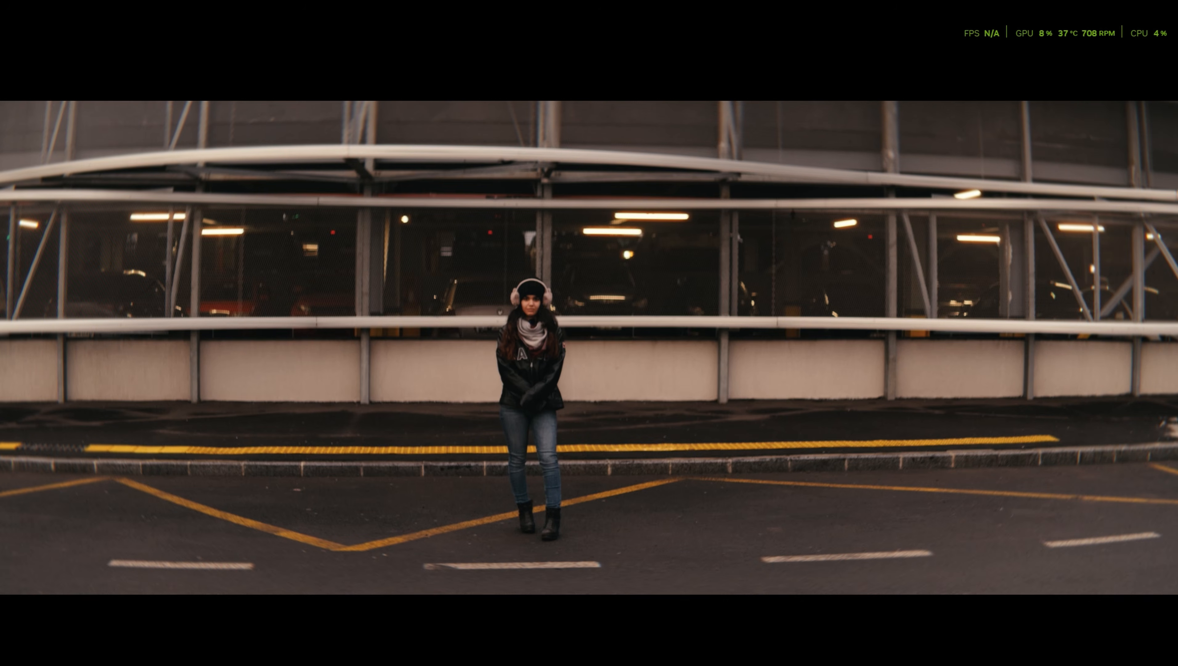
{"action": "key", "text": "ctrl+d"}
{"action": "key", "text": "ctrl+d"}
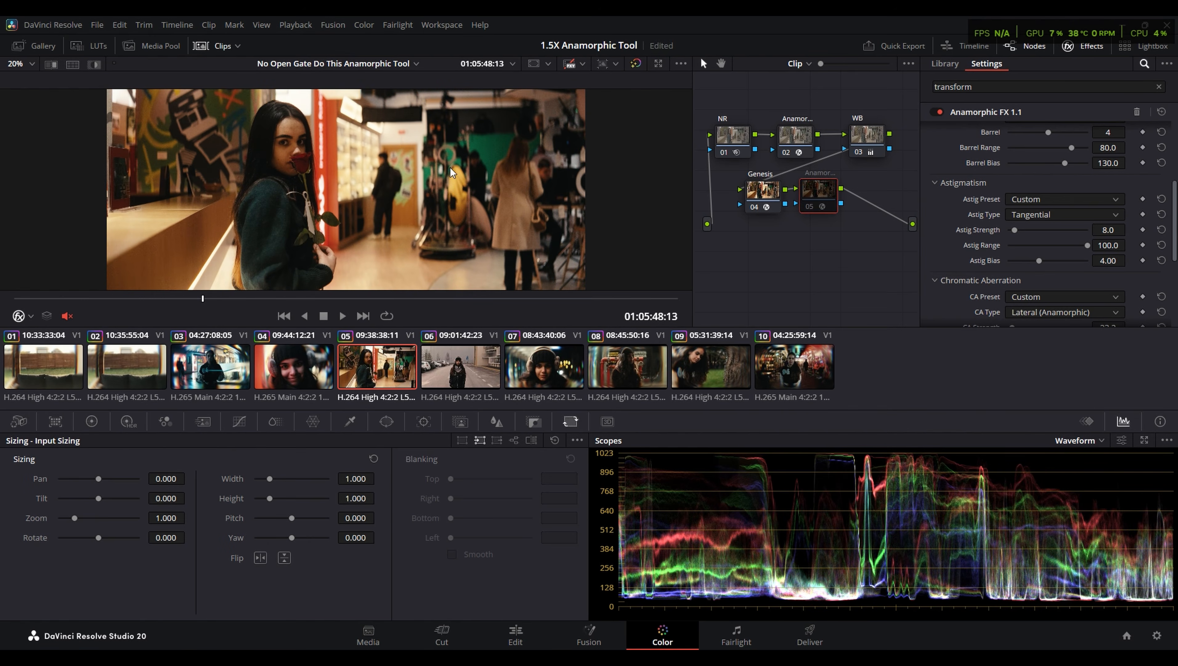
- Compare clip 05 full screen with the Anamorphic FX node off and on, and play the clip
{"action": "key", "text": "ctrl+f"}
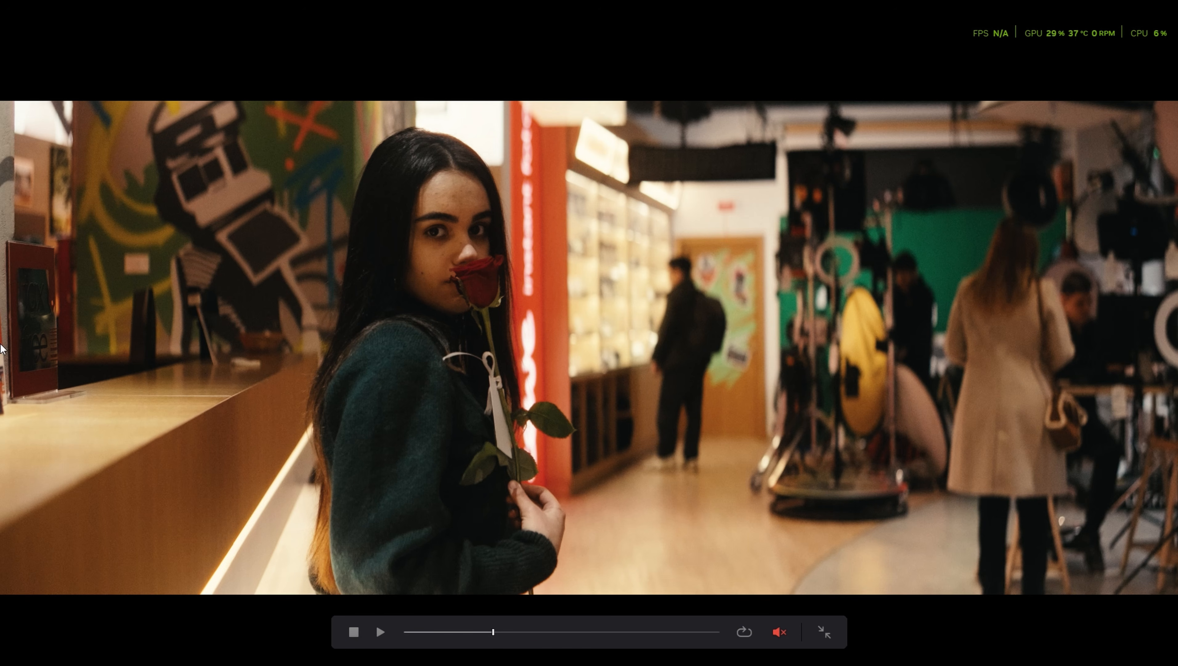
{"action": "key", "text": "ctrl+d"}
{"action": "key", "text": "ctrl+d"}
{"action": "key", "text": "ctrl+d"}
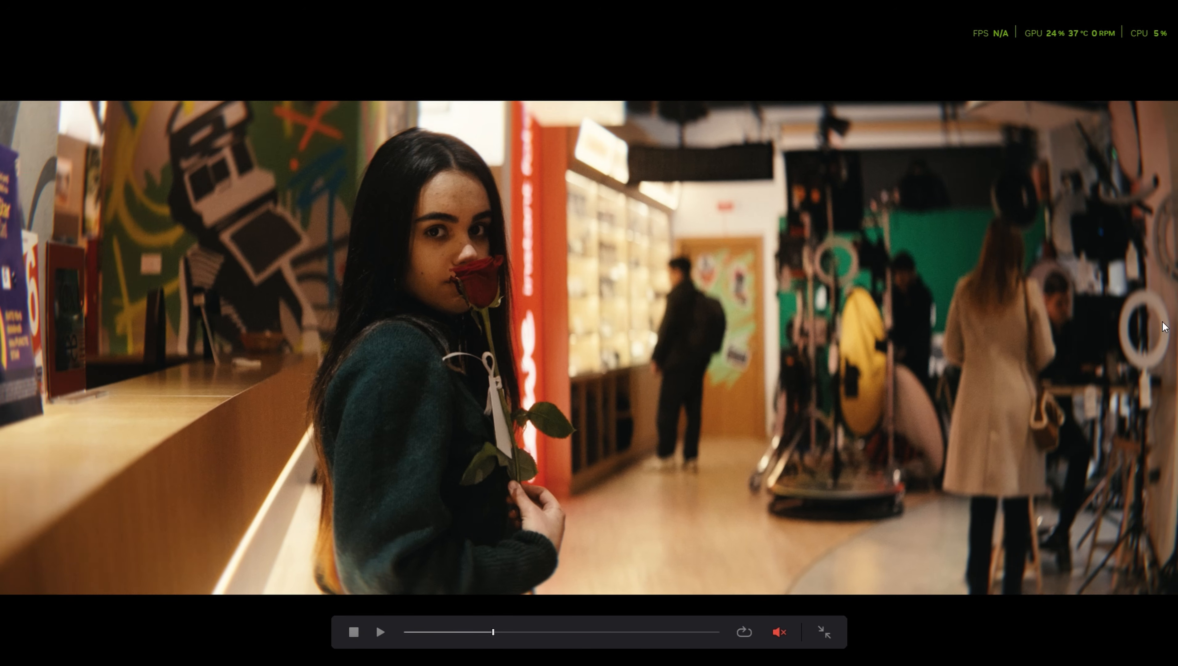
{"action": "key", "text": "ctrl+d"}
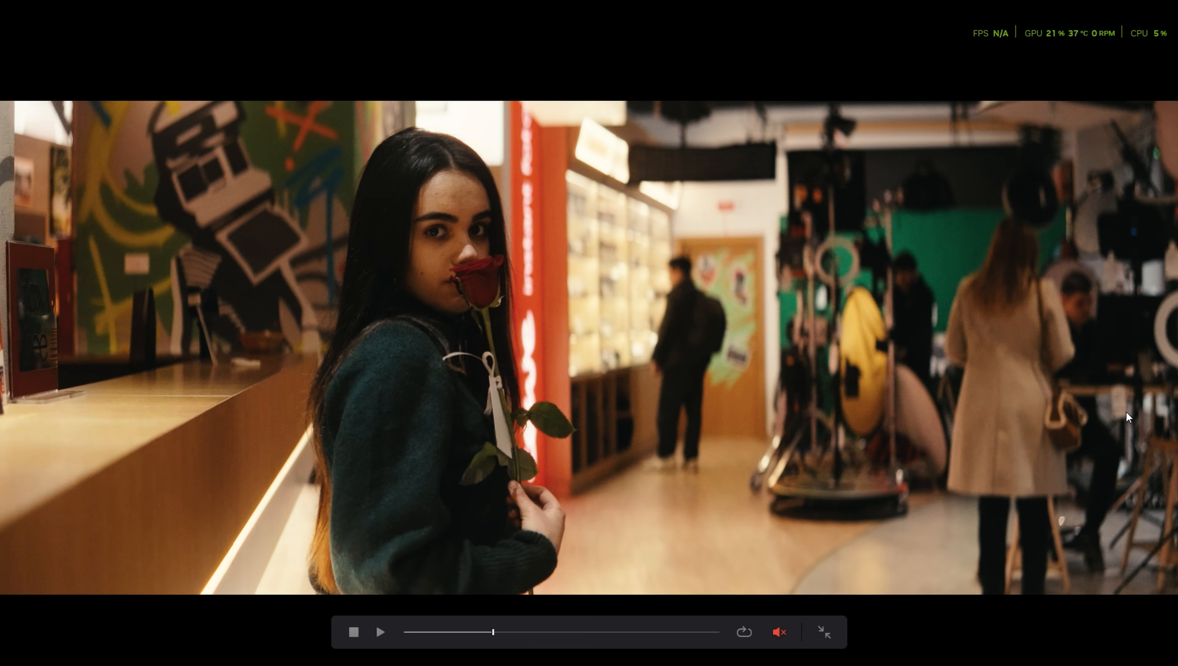
{"action": "key", "text": "ctrl+d"}
{"action": "key", "text": "space"}
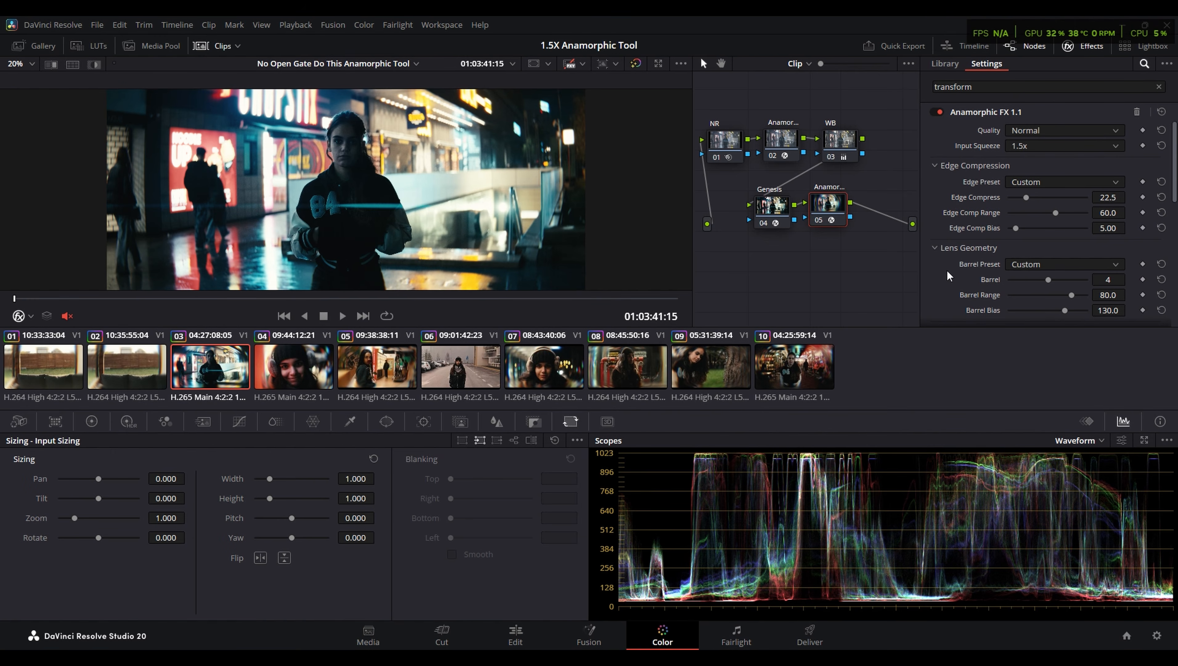
- Try the Radial chromatic aberration type on clip 03, return it to Lateral (Anamorphic), and view the Vignette settings
{"action": "scroll", "coordinate": [1044, 196], "scroll_direction": "down", "scroll_amount": 3}
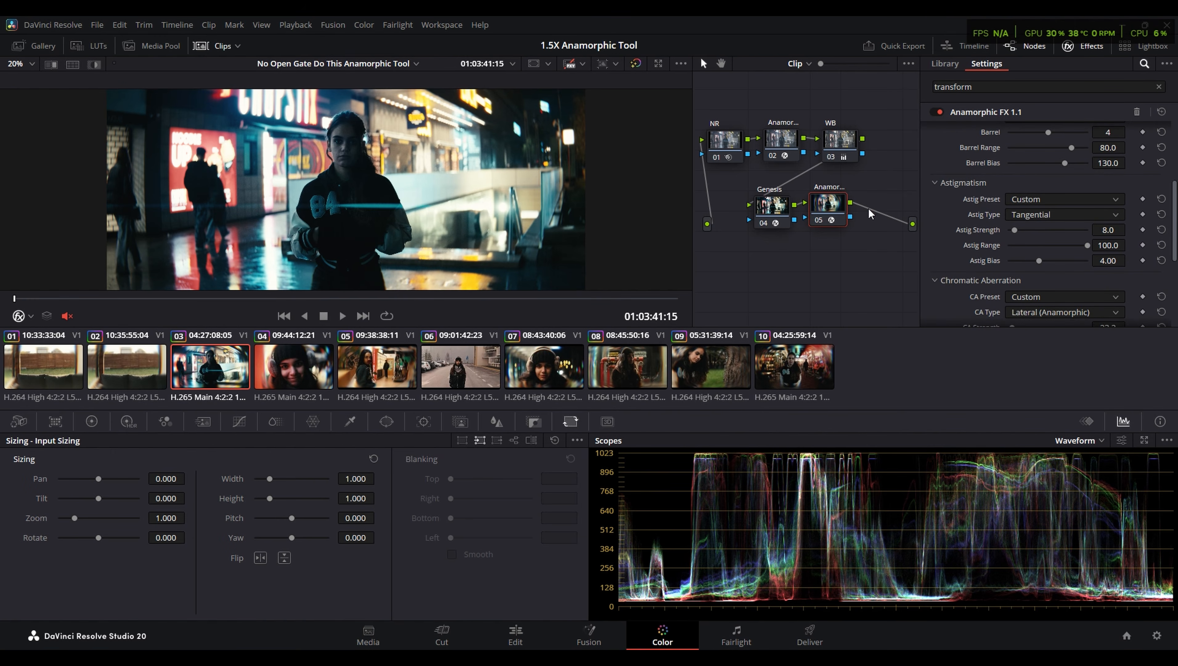
{"action": "scroll", "coordinate": [985, 273], "scroll_direction": "down", "scroll_amount": 2}
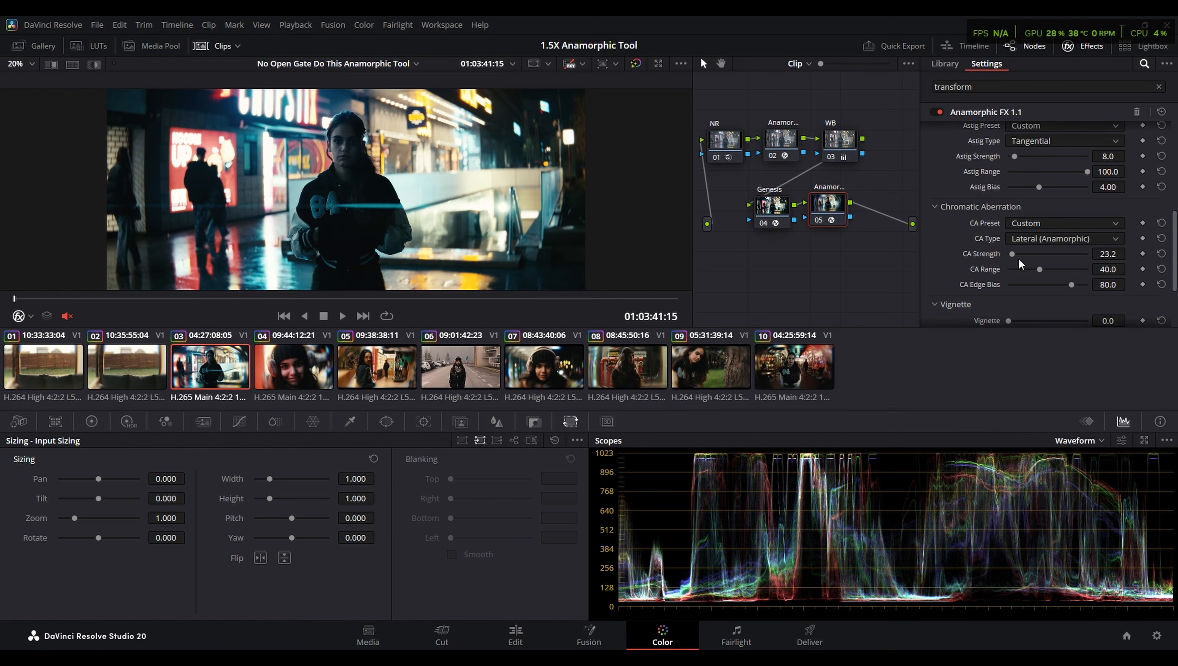
{"action": "scroll", "coordinate": [974, 252], "scroll_direction": "down", "scroll_amount": 1}
{"action": "left_click", "coordinate": [1045, 201]}
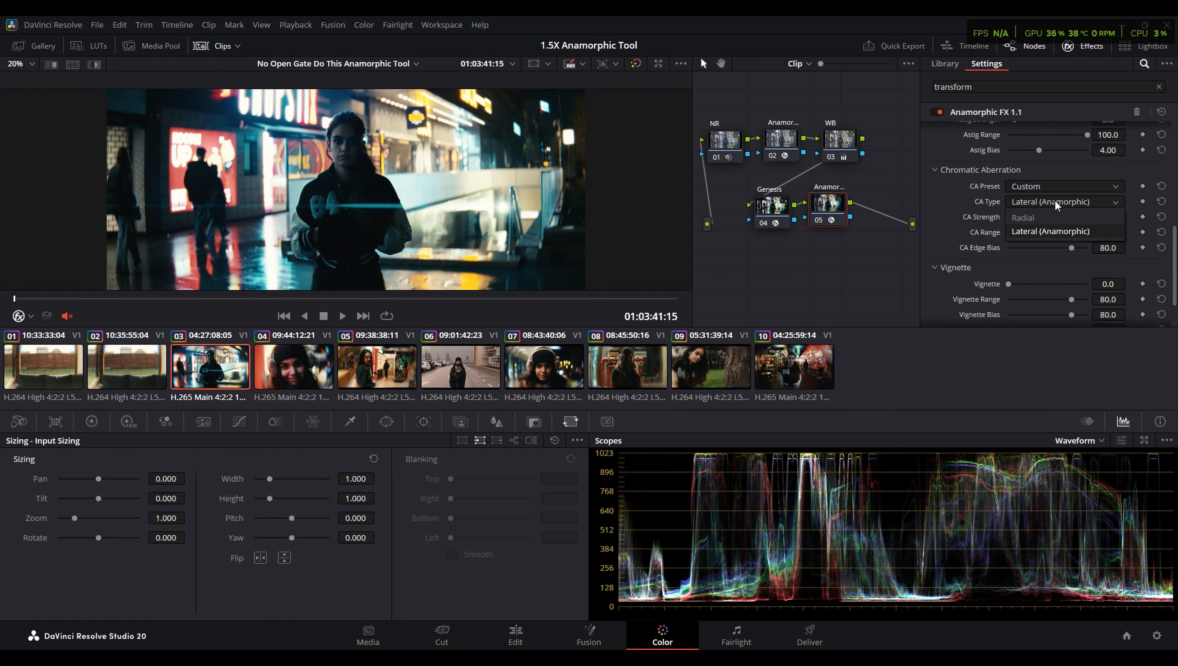
{"action": "left_click", "coordinate": [1044, 221]}
{"action": "left_click", "coordinate": [1030, 204]}
{"action": "left_click", "coordinate": [1032, 238]}
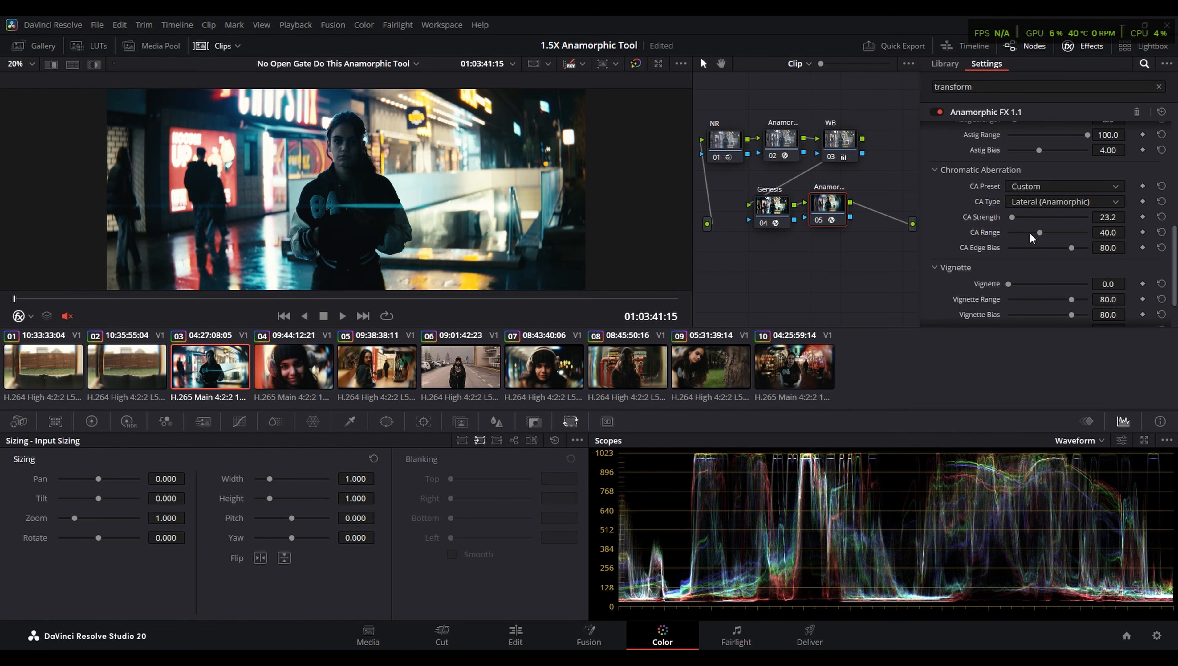
{"action": "scroll", "coordinate": [931, 275], "scroll_direction": "down", "scroll_amount": 2}
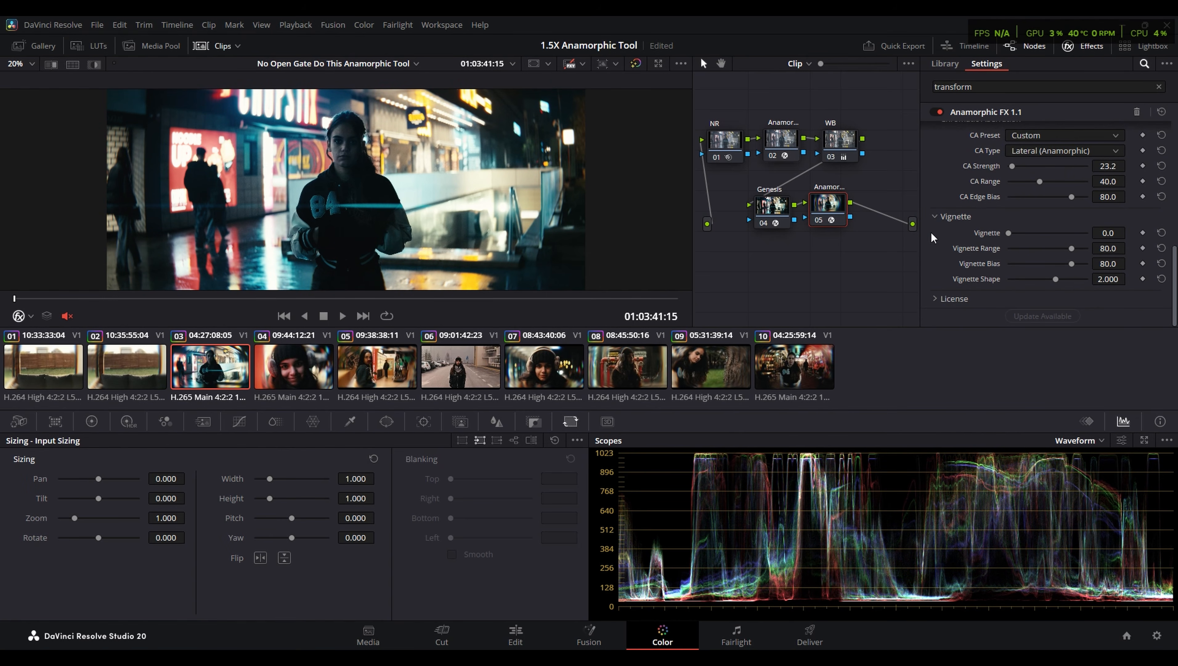
- Review clips 04, 06 and 07, viewing clip 07 full screen to check the subtle lens effect
{"action": "left_click", "coordinate": [380, 381]}
{"action": "left_click", "coordinate": [310, 368]}
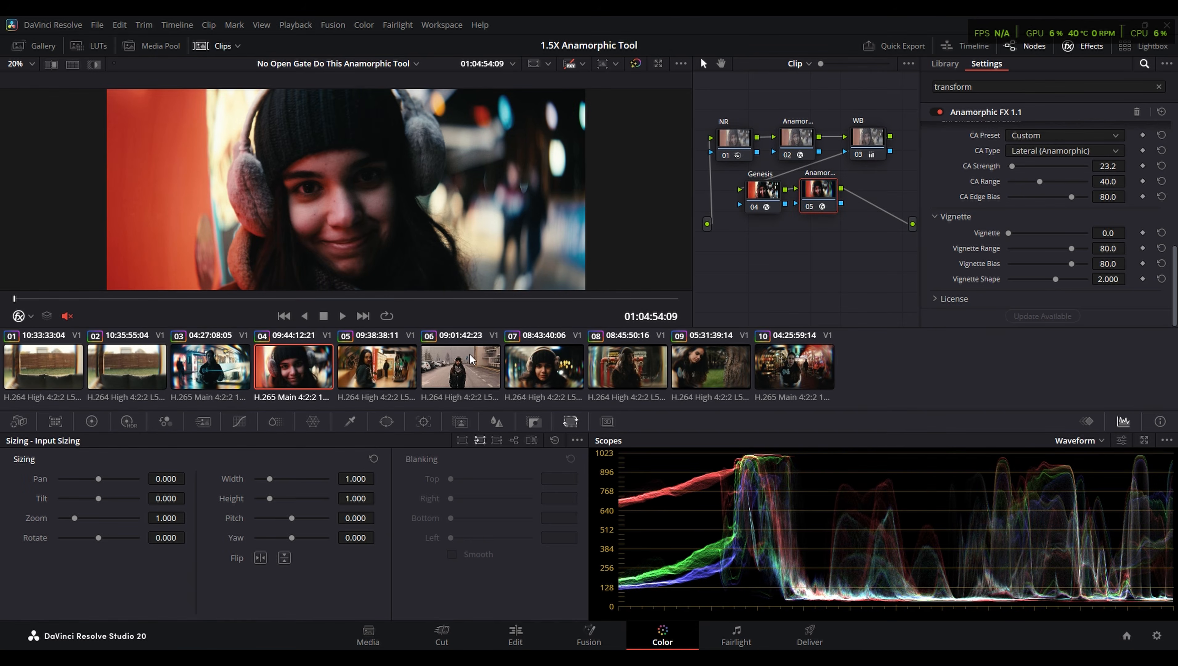
{"action": "left_click", "coordinate": [472, 359]}
{"action": "left_click", "coordinate": [541, 361]}
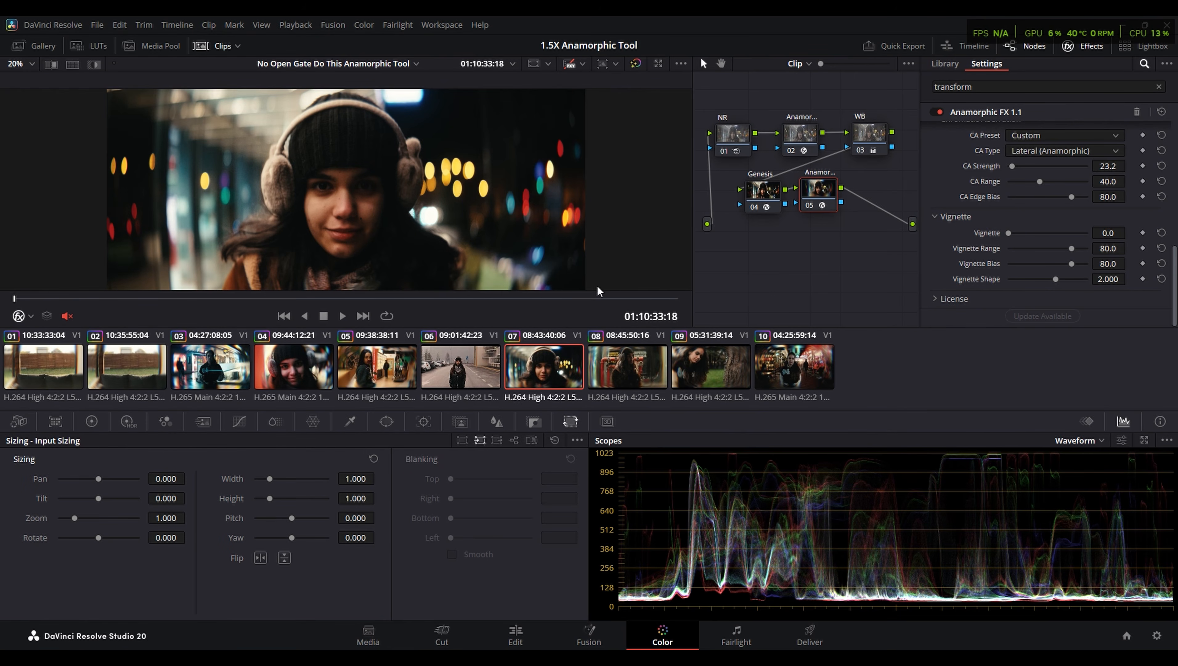
{"action": "key", "text": "ctrl+f"}
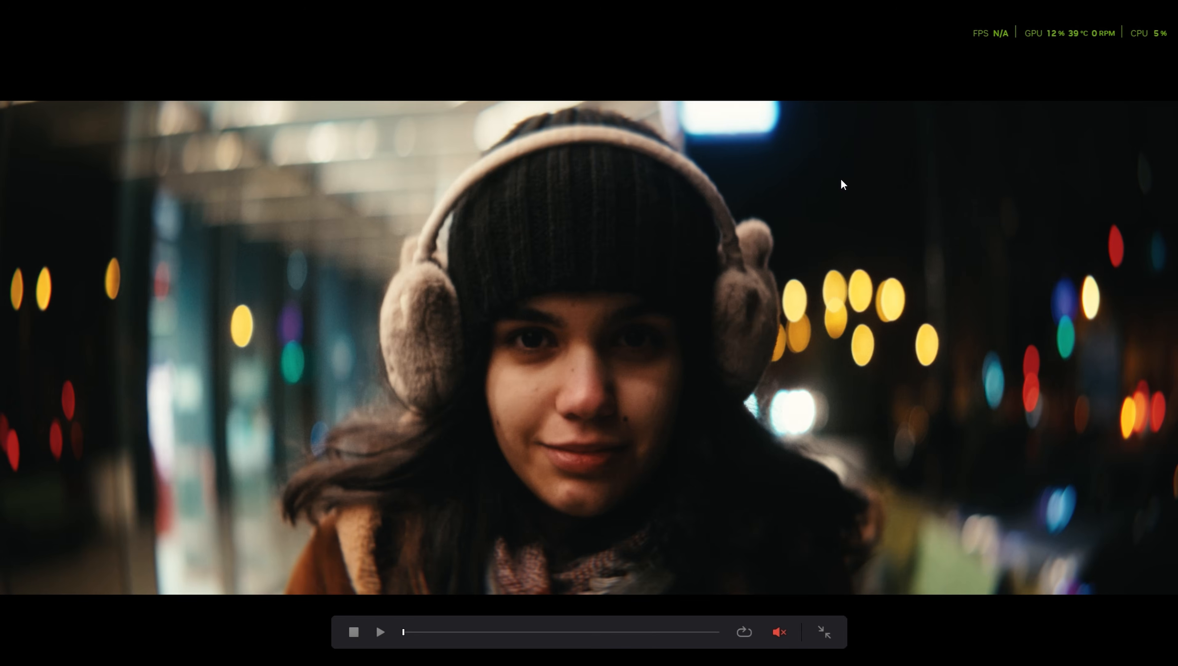
{"action": "key", "text": "ctrl+f"}
{"action": "key", "text": "ctrl+f"}
{"action": "key", "text": "ctrl+f"}
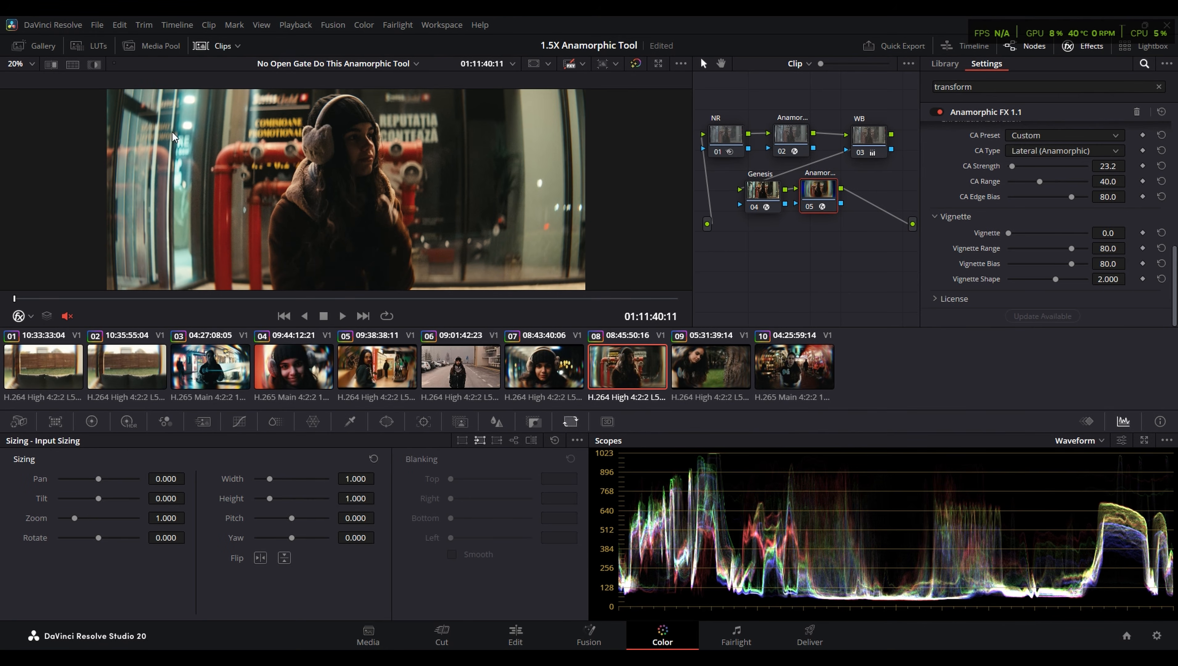
- Try a Barrel value of 0 and a higher Edge Compress on clip 08
{"action": "scroll", "coordinate": [967, 233], "scroll_direction": "down", "scroll_amount": 8}
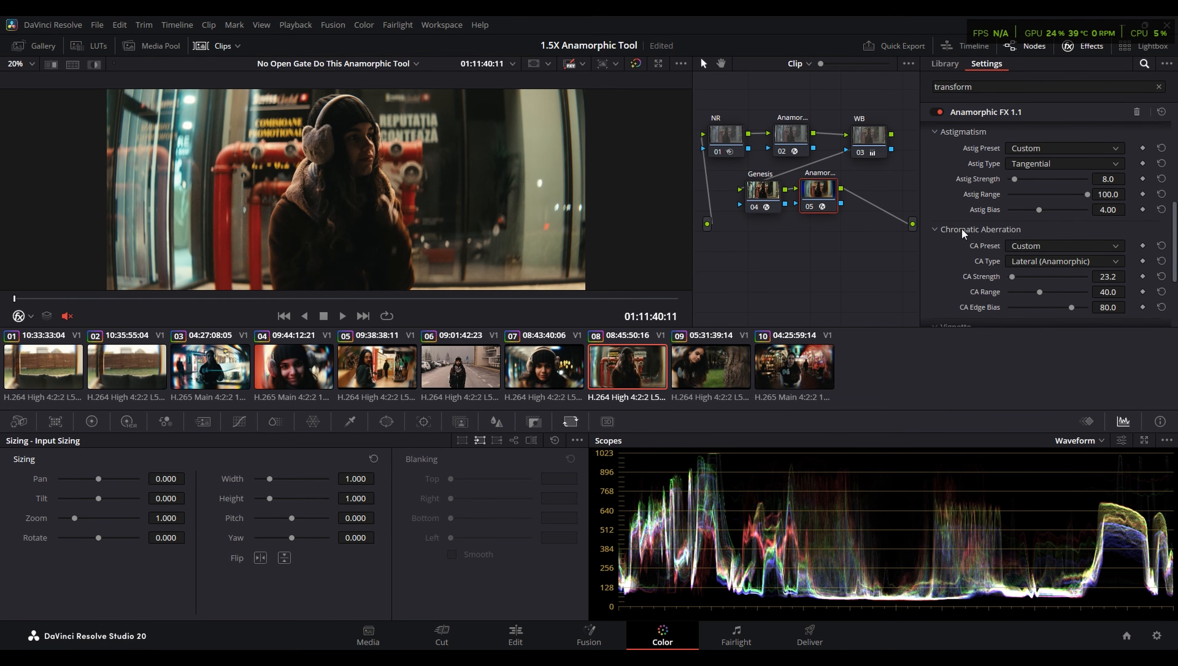
{"action": "double_click", "coordinate": [1109, 229]}
{"action": "type", "text": "4"}
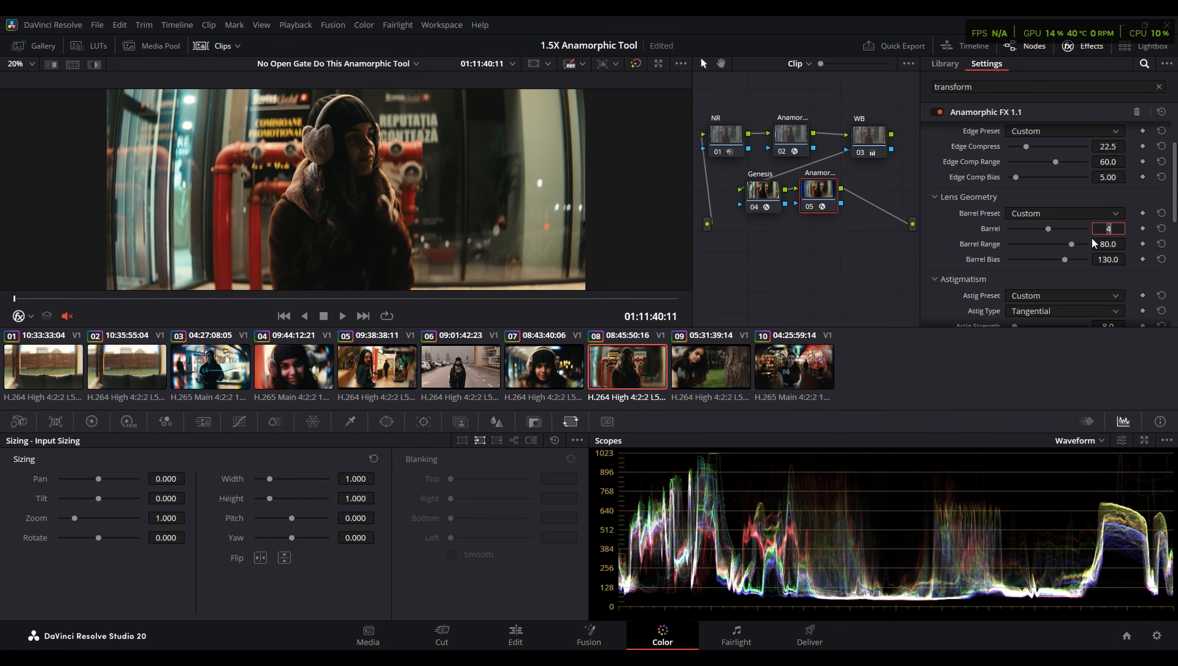
{"action": "key", "text": "Return"}
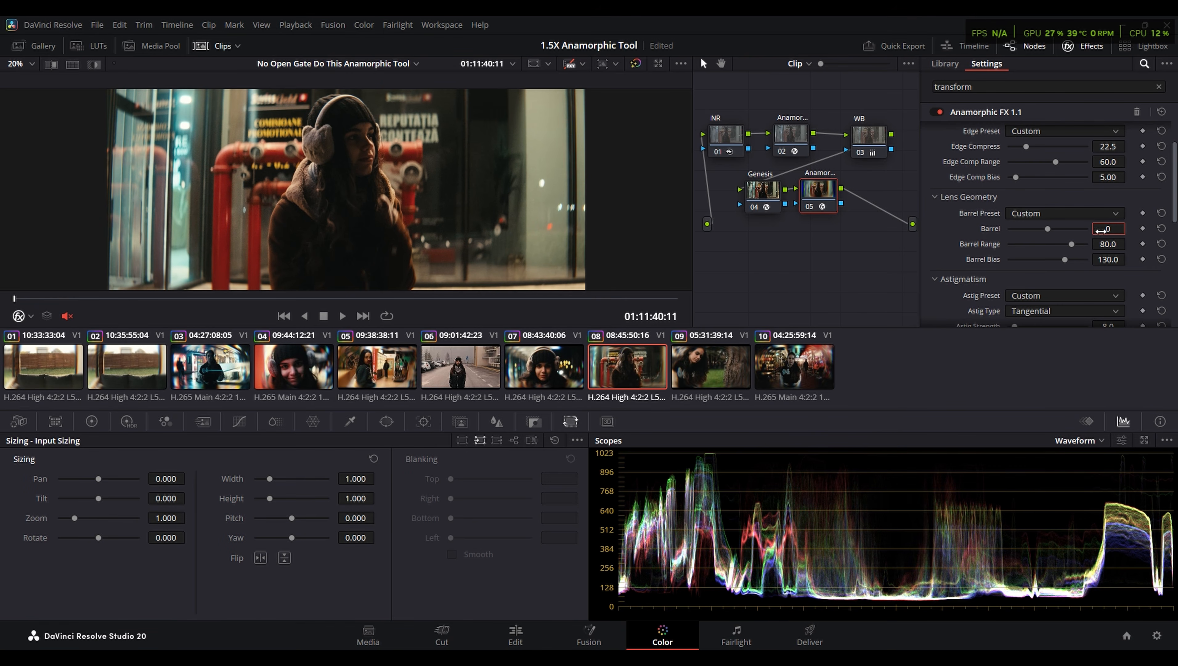
{"action": "scroll", "coordinate": [1009, 184], "scroll_direction": "up", "scroll_amount": 2}
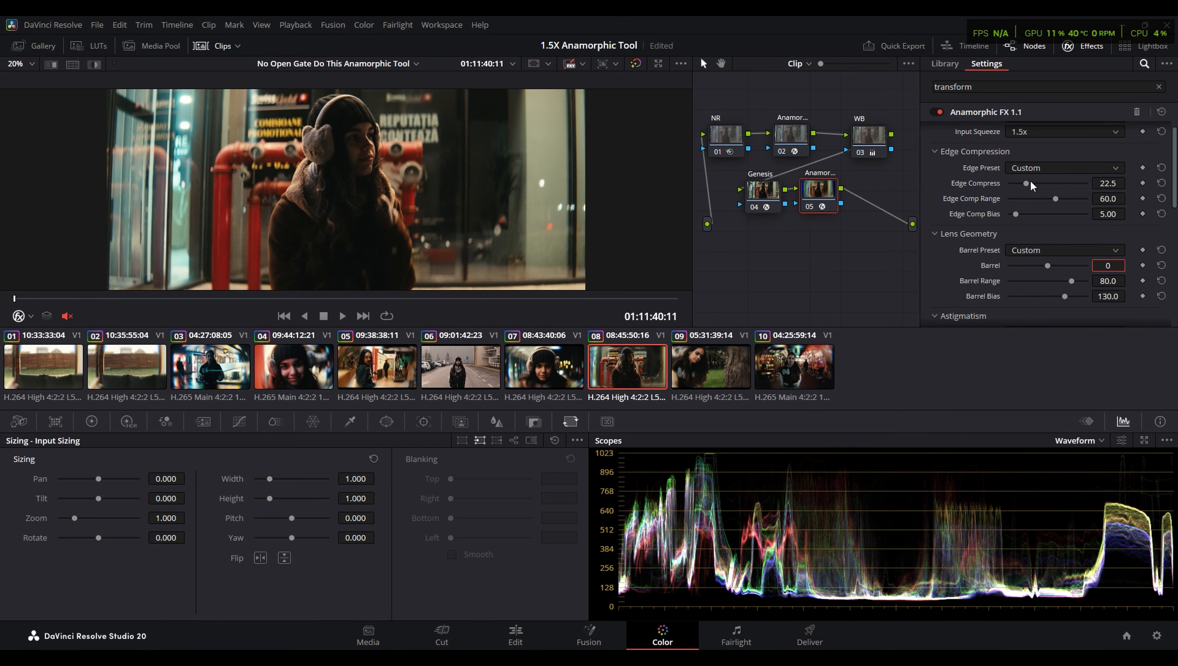
{"action": "left_click_drag", "start_coordinate": [1027, 184], "coordinate": [1067, 200]}
- View clip 08 full screen and play it back with Barrel at 4 and Edge Compress at 22.5
{"action": "key", "text": "ctrl+f"}
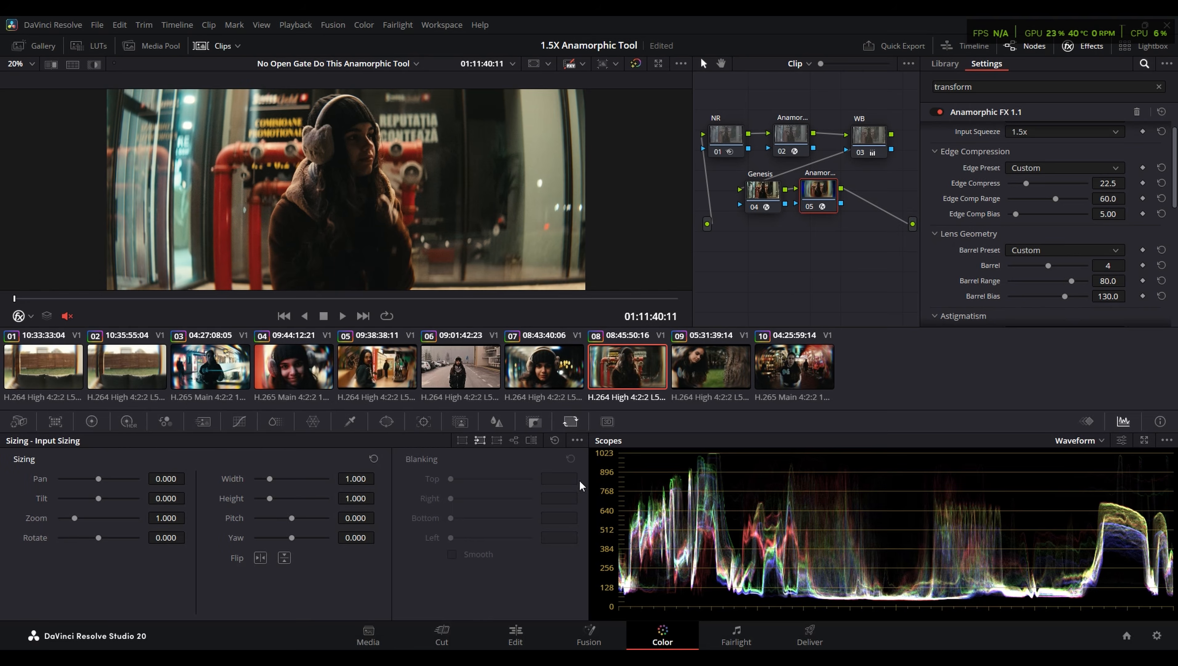
{"action": "key", "text": "space"}
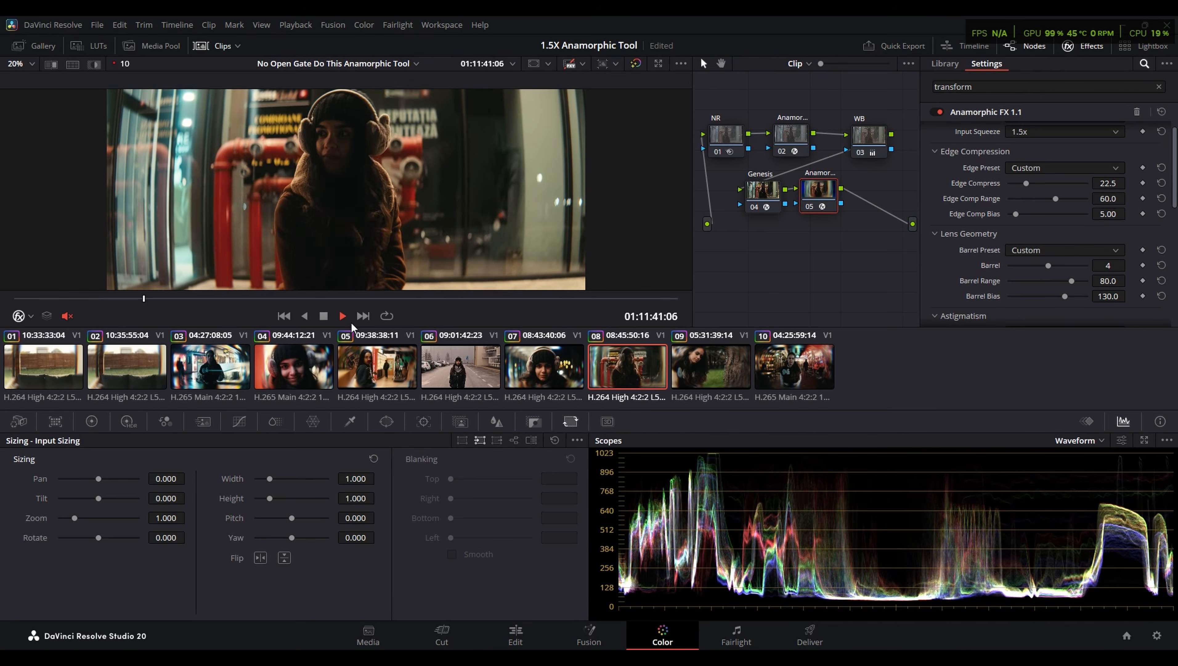
{"action": "key", "text": "space"}
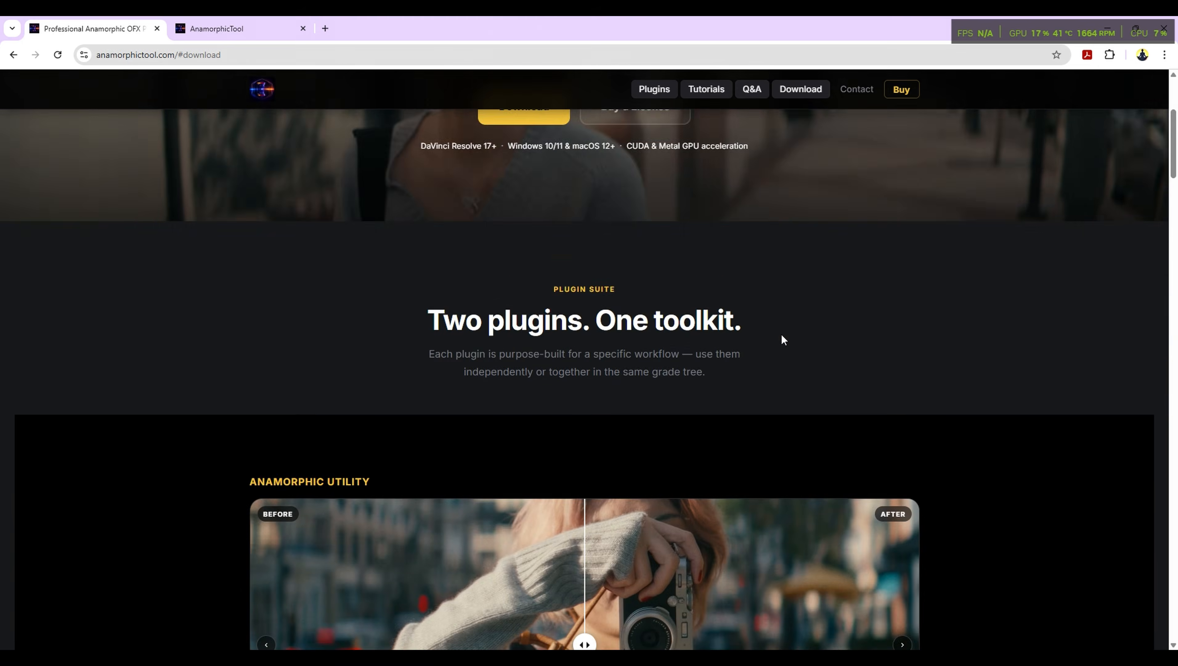
- Switch to the AnamorphicTool website, review its Anamorphic Utility and Anamorphic FX sections, and return to DaVinci Resolve
{"action": "scroll", "coordinate": [776, 336], "scroll_direction": "down", "scroll_amount": 5}
{"action": "scroll", "coordinate": [653, 326], "scroll_direction": "up", "scroll_amount": 6}
{"action": "scroll", "coordinate": [535, 298], "scroll_direction": "up", "scroll_amount": 3}
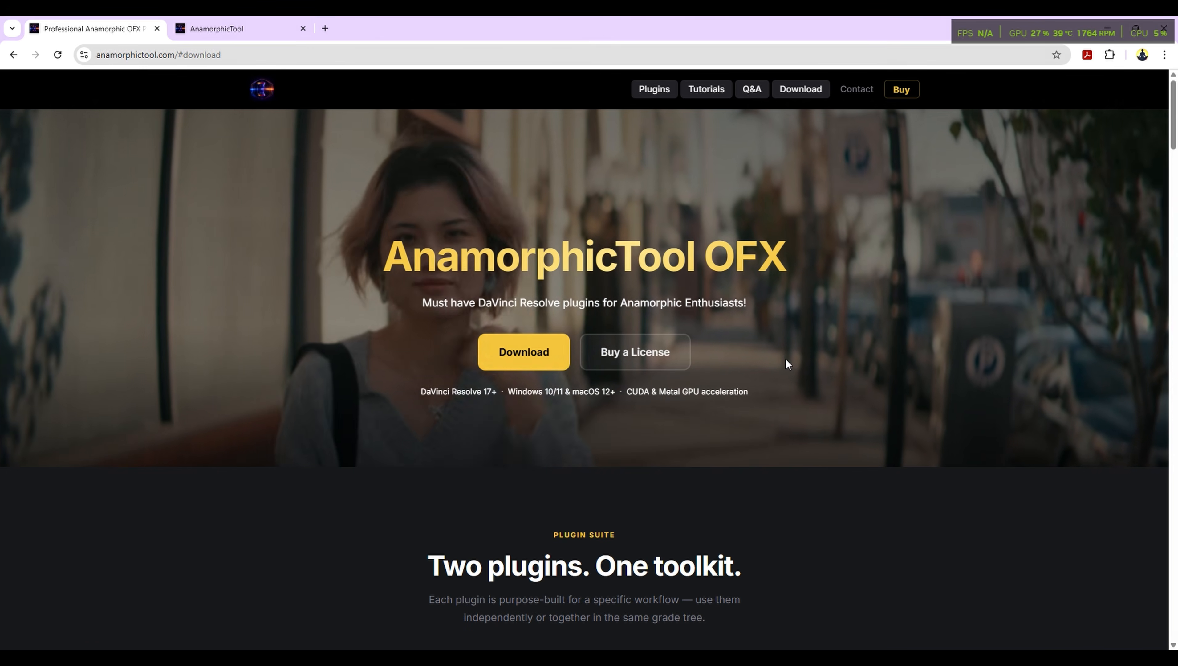
{"action": "scroll", "coordinate": [798, 364], "scroll_direction": "down", "scroll_amount": 5}
{"action": "scroll", "coordinate": [806, 365], "scroll_direction": "down", "scroll_amount": 15}
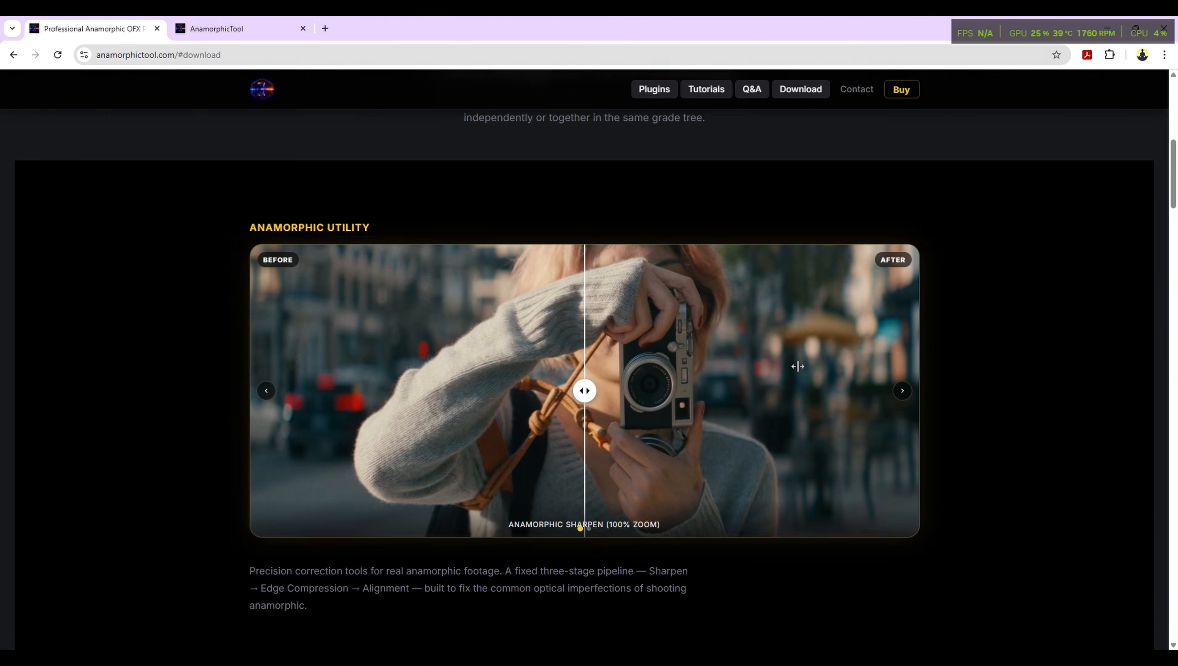
{"action": "scroll", "coordinate": [637, 274], "scroll_direction": "up", "scroll_amount": 4}
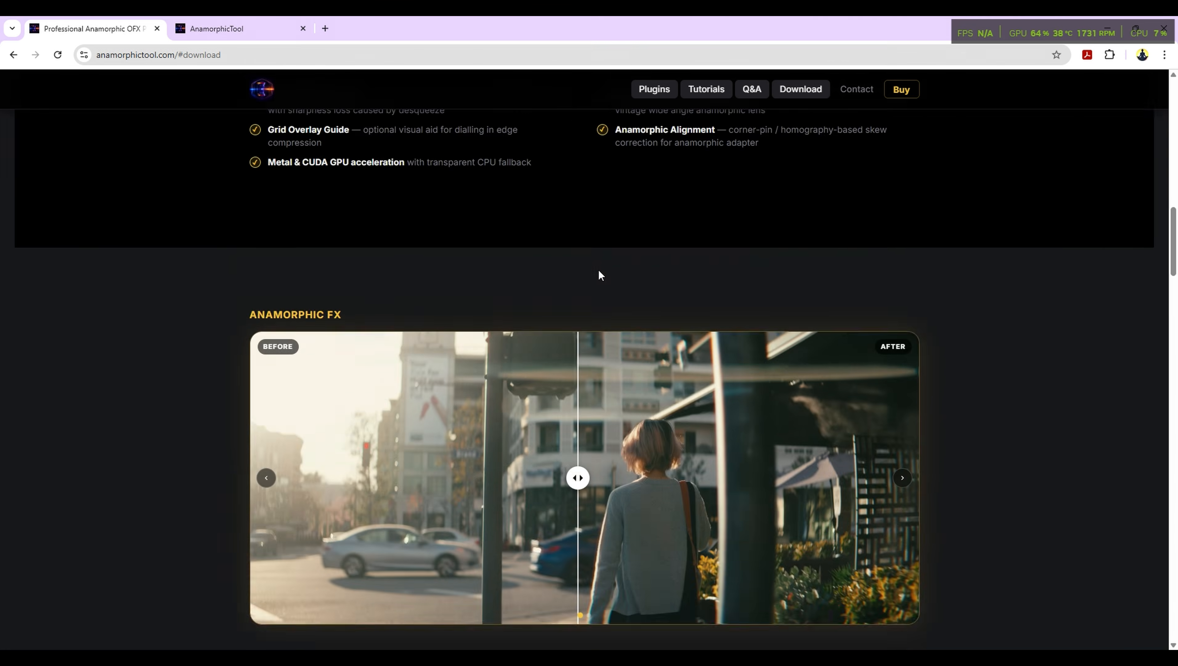
{"action": "scroll", "coordinate": [600, 274], "scroll_direction": "down", "scroll_amount": 2}
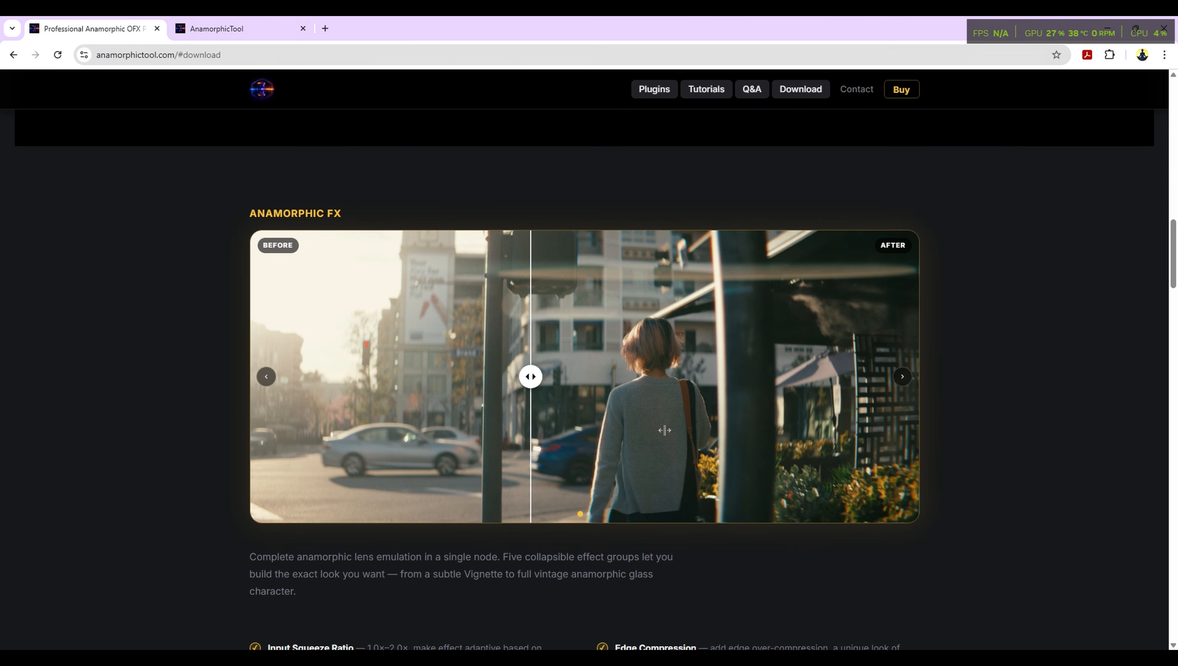
{"action": "key", "text": "alt+Tab"}
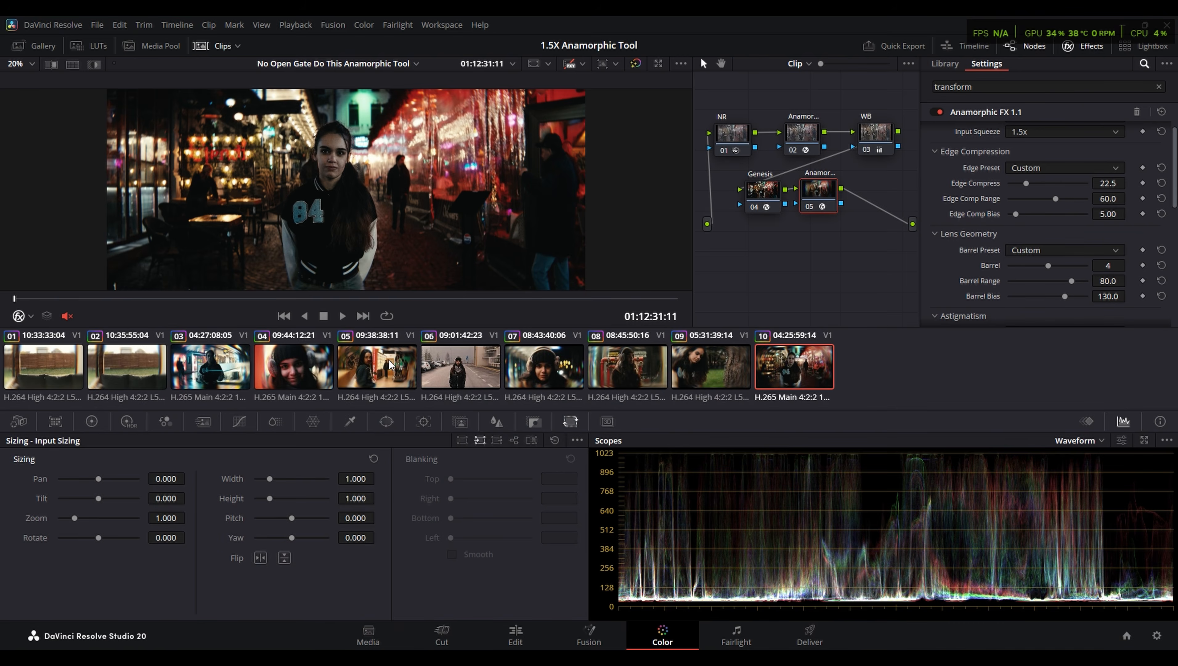